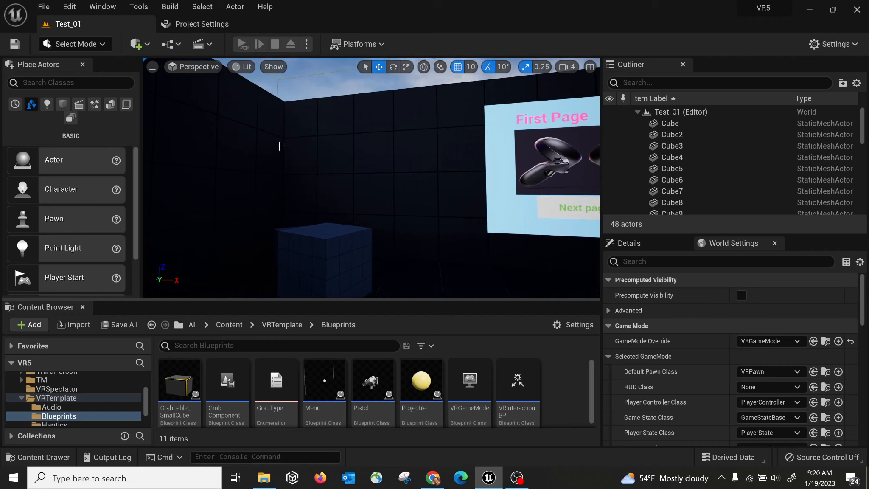
Orbit the viewport around the room to frame the grabbable cube.
{"action": "right_click_drag", "start_coordinate": [326, 157], "coordinate": [299, 171]}
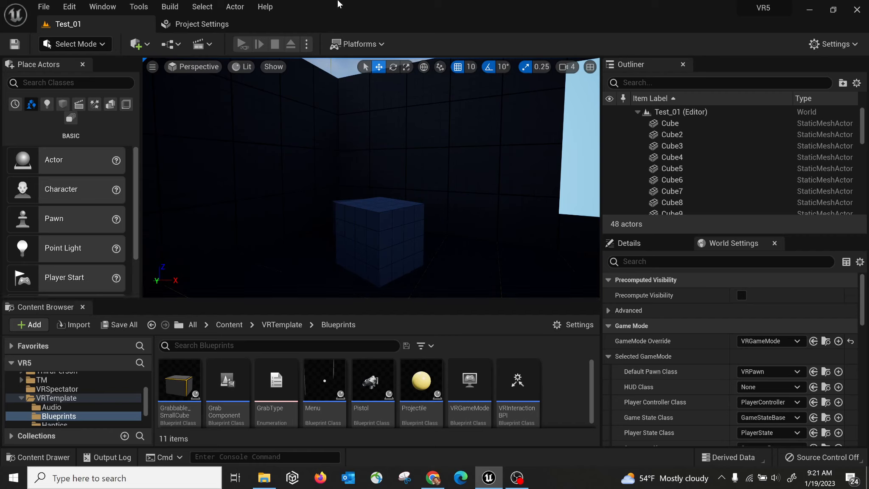
{"action": "right_click_drag", "start_coordinate": [297, 139], "coordinate": [297, 139]}
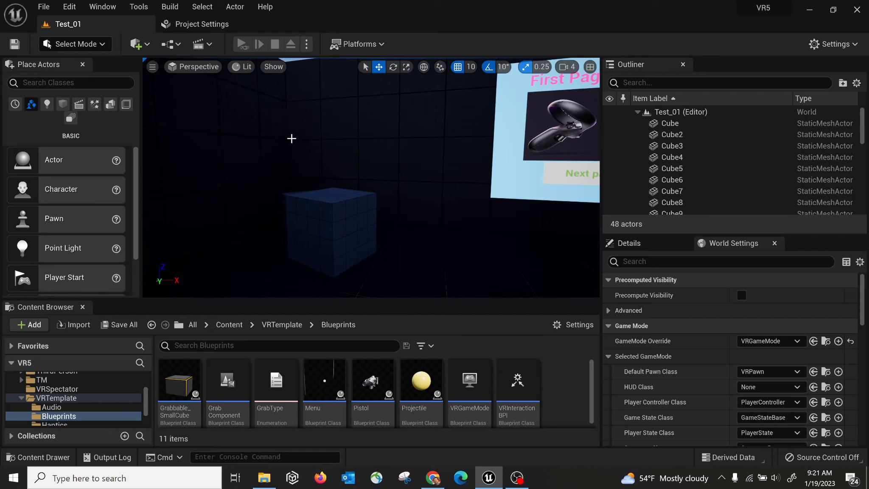
{"action": "right_click_drag", "start_coordinate": [349, 155], "coordinate": [349, 156]}
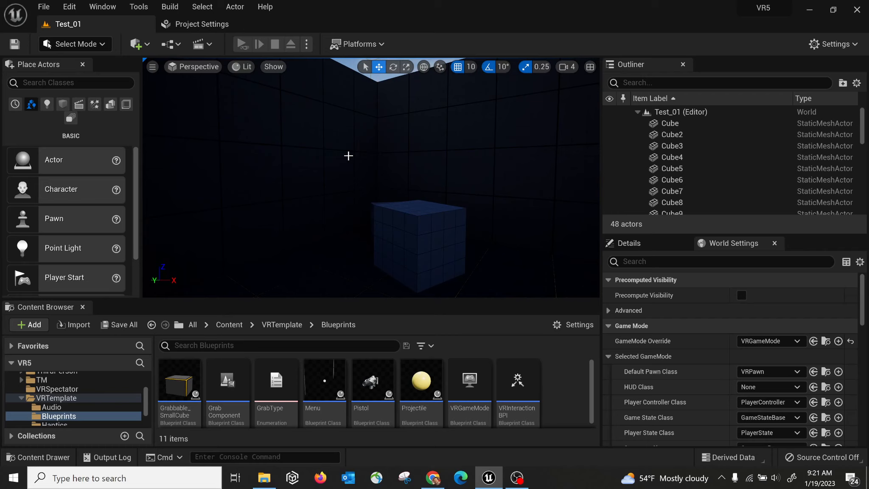
{"action": "right_click_drag", "start_coordinate": [411, 172], "coordinate": [410, 171]}
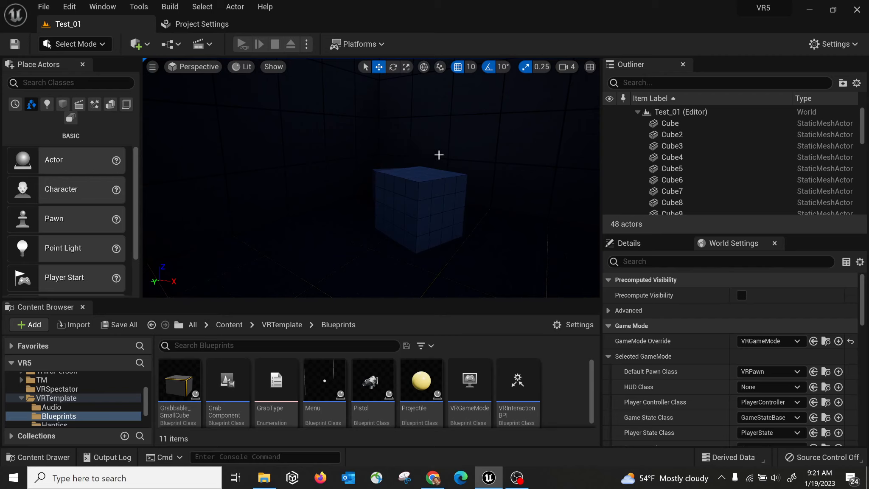
{"action": "right_click_drag", "start_coordinate": [358, 174], "coordinate": [358, 173]}
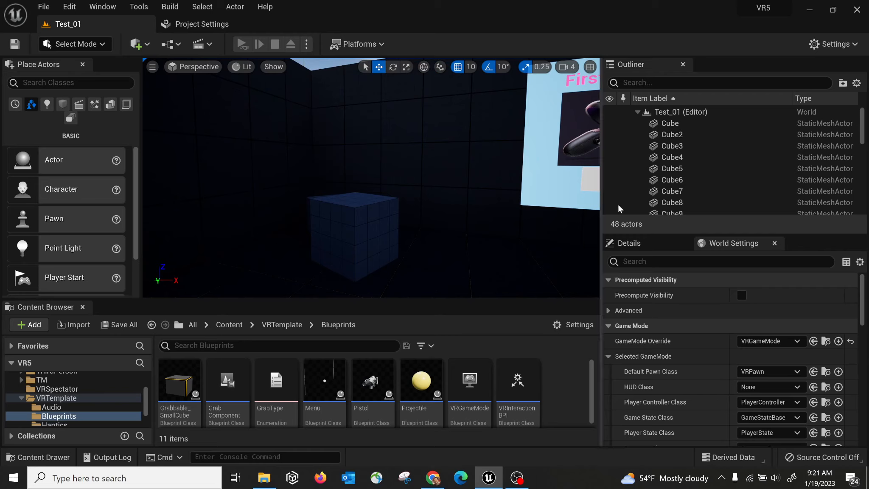
{"action": "mouse_move", "coordinate": [353, 177]}
{"action": "right_mouse_down"}
{"action": "mouse_move", "coordinate": [319, 187]}
{"action": "mouse_move", "coordinate": [356, 176]}
{"action": "right_mouse_up"}
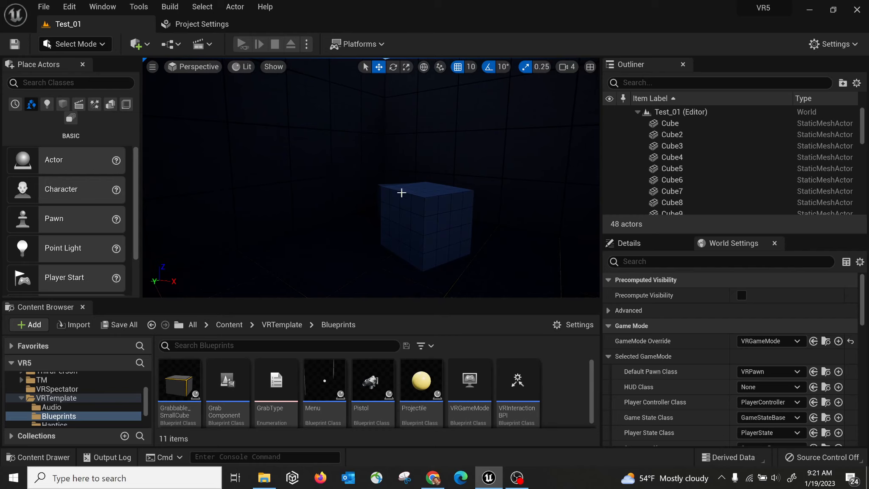
{"action": "right_click_drag", "start_coordinate": [361, 215], "coordinate": [322, 208]}
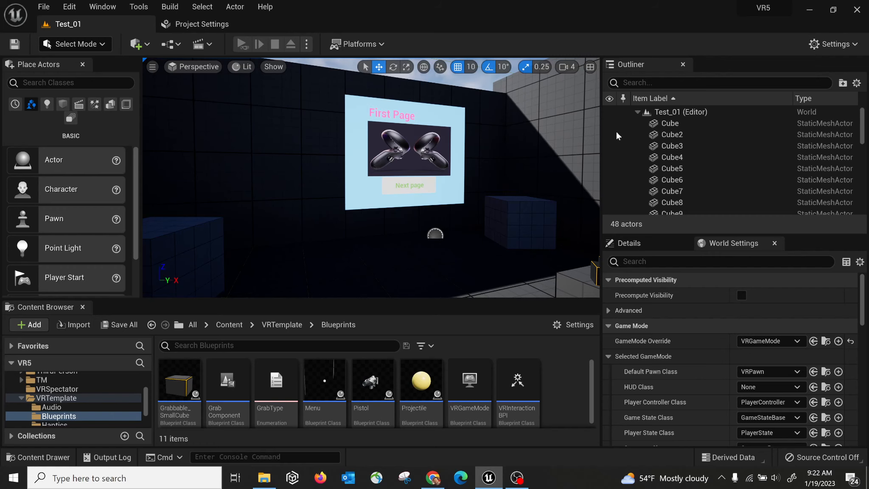
{"action": "left_click", "coordinate": [833, 12]}
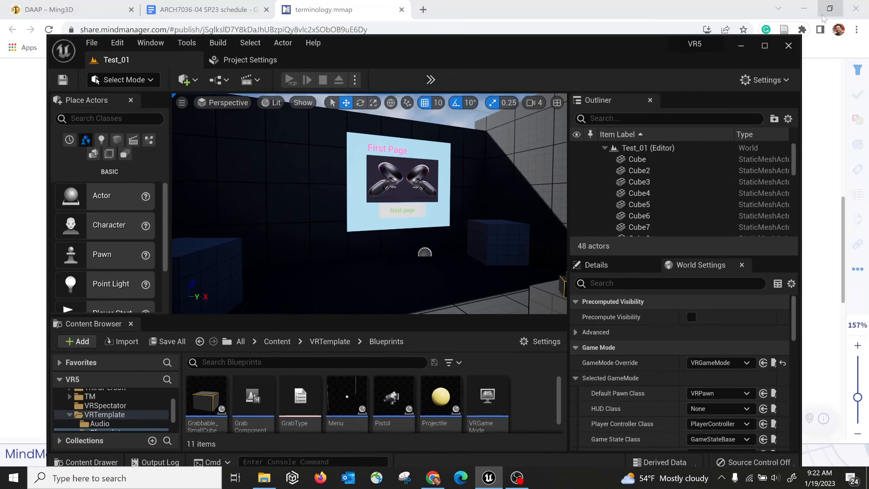
{"action": "double_click", "coordinate": [746, 55]}
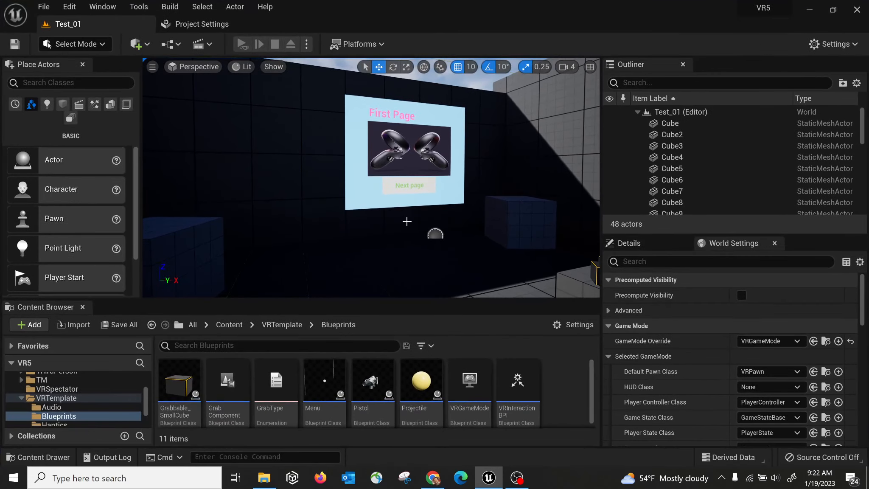
Look over the table of cubes and pistols, then select the First Page menu billboard.
{"action": "right_click_drag", "start_coordinate": [293, 213], "coordinate": [409, 233]}
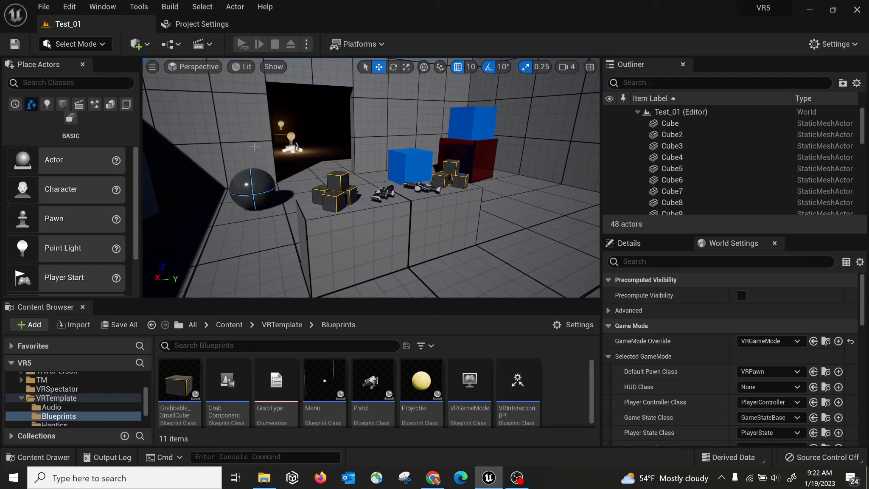
{"action": "right_click_drag", "start_coordinate": [337, 158], "coordinate": [291, 177]}
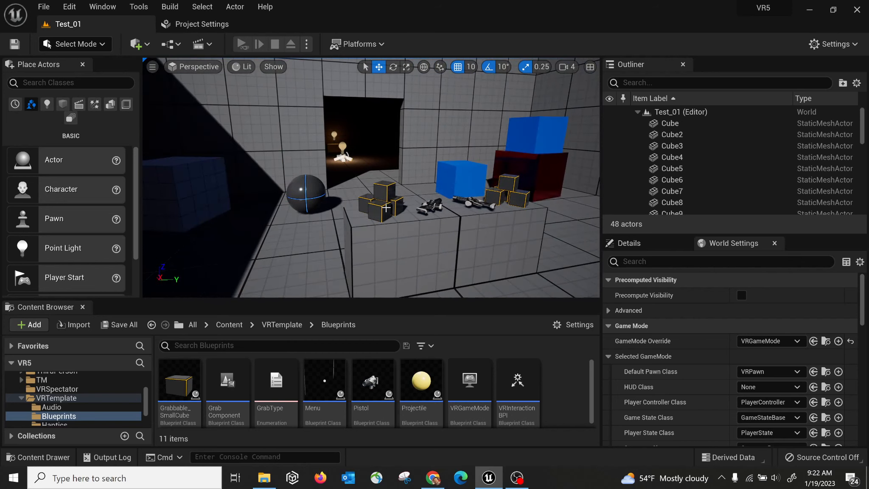
{"action": "mouse_move", "coordinate": [386, 207]}
{"action": "right_mouse_down"}
{"action": "mouse_move", "coordinate": [306, 200]}
{"action": "mouse_move", "coordinate": [383, 200]}
{"action": "right_mouse_up"}
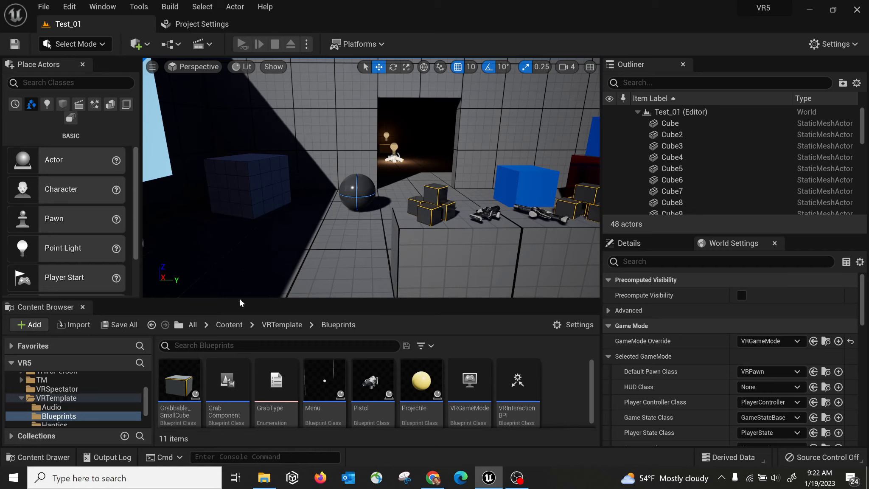
{"action": "right_click_drag", "start_coordinate": [370, 184], "coordinate": [272, 170]}
{"action": "left_click", "coordinate": [217, 143]}
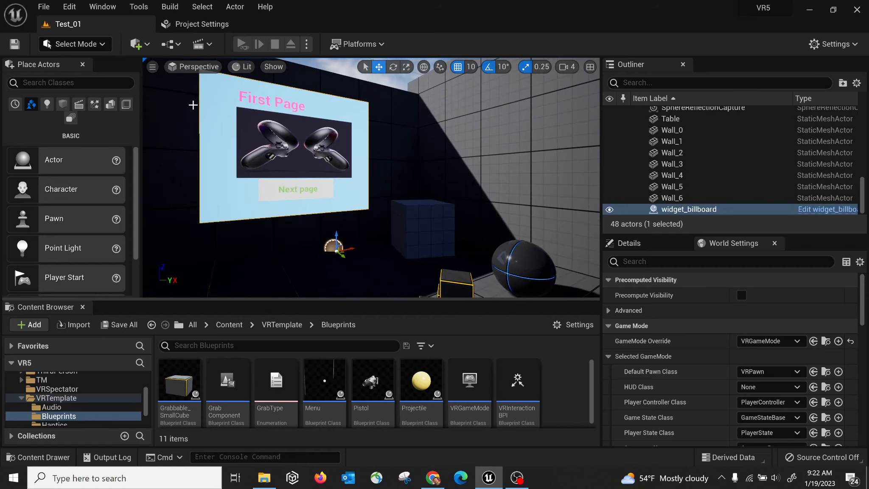
Use Browse to Asset to locate the widget_billboard Blueprint in Content/TM/Widget.
{"action": "right_click", "coordinate": [226, 126]}
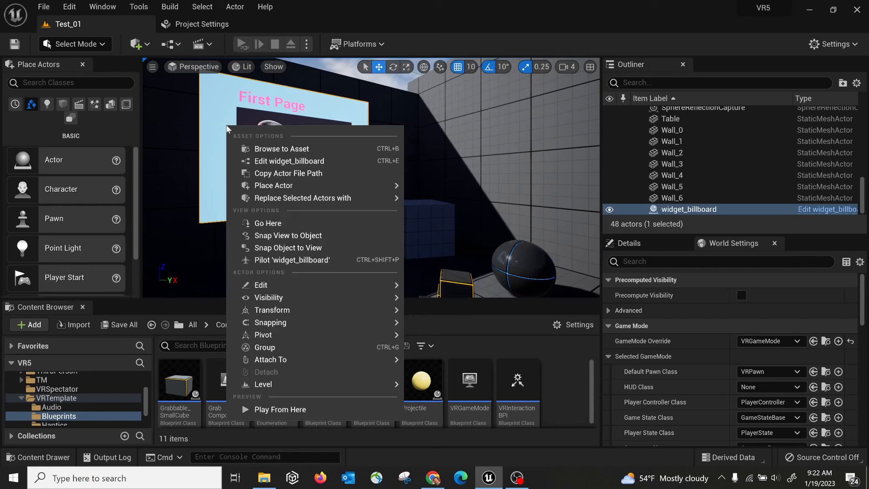
{"action": "left_click", "coordinate": [280, 150]}
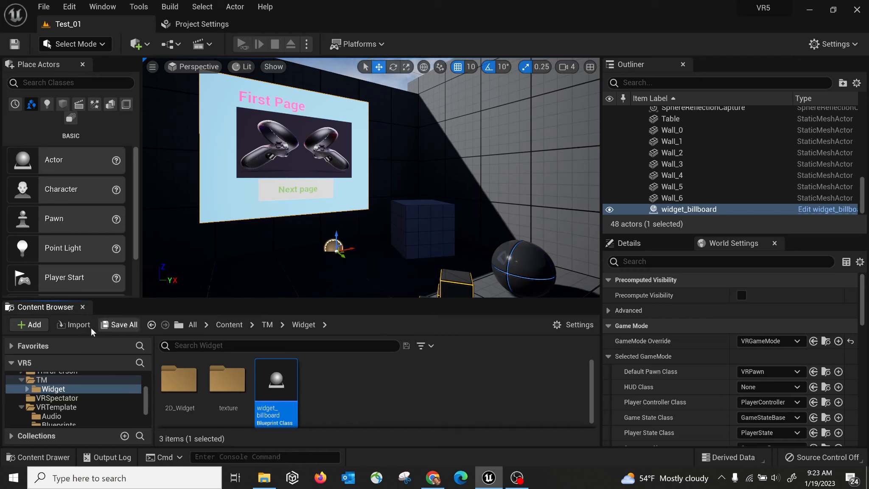
Close the Content Browser and Place Actors panels to widen the viewport.
{"action": "left_click", "coordinate": [83, 307]}
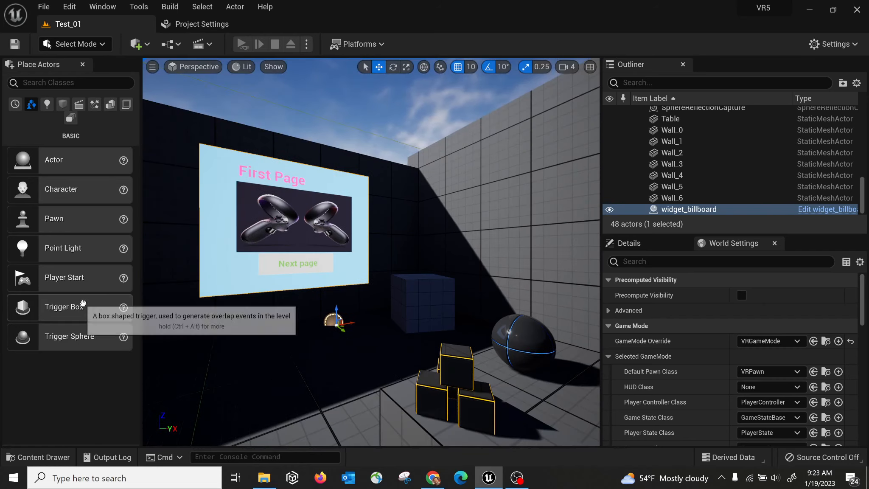
{"action": "left_click", "coordinate": [83, 64]}
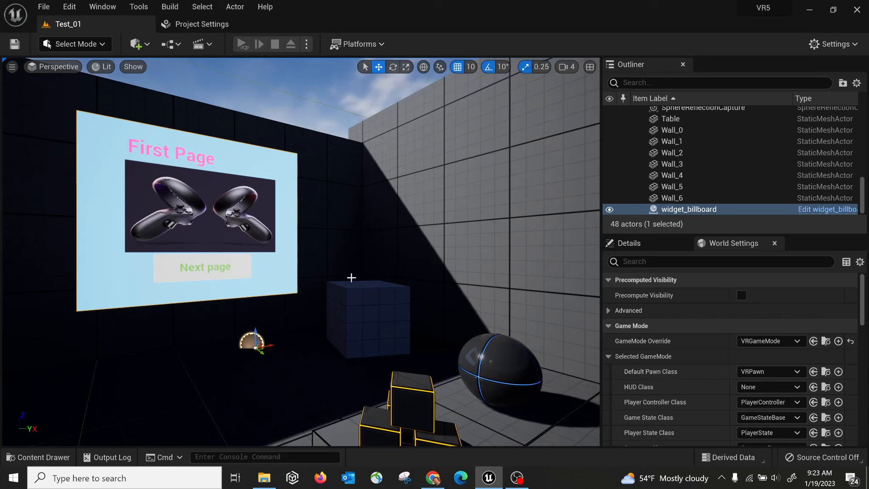
{"action": "right_click_drag", "start_coordinate": [414, 282], "coordinate": [352, 288]}
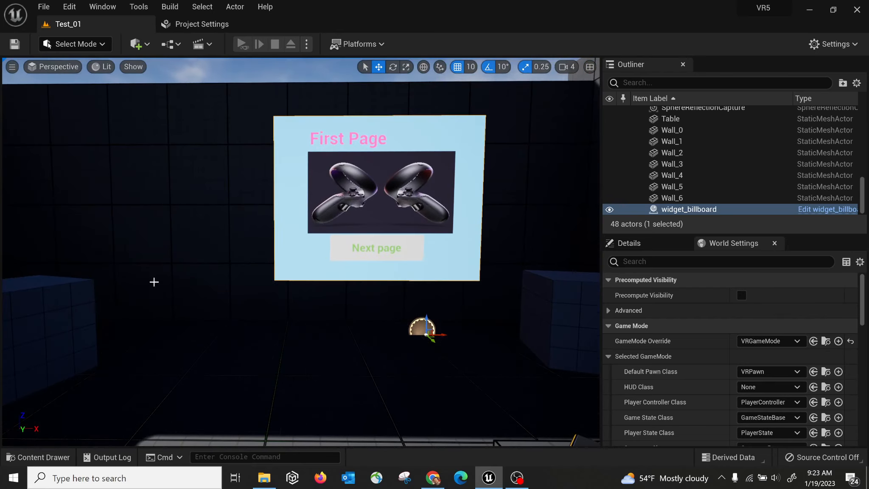
Dock the Content Drawer beneath the viewport, showing the top-level Content folder.
{"action": "left_click", "coordinate": [47, 460]}
{"action": "left_click", "coordinate": [48, 458]}
{"action": "left_click", "coordinate": [49, 458]}
{"action": "left_click", "coordinate": [49, 458]}
{"action": "left_click", "coordinate": [49, 458]}
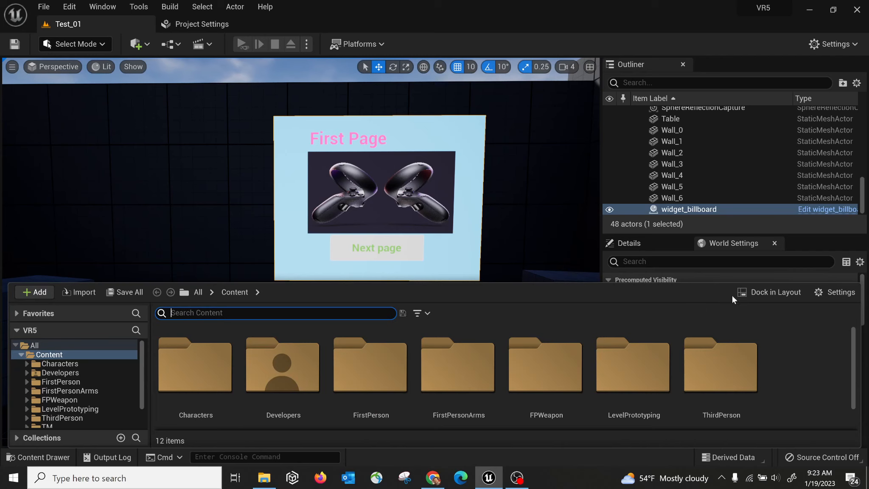
{"action": "left_click", "coordinate": [772, 294]}
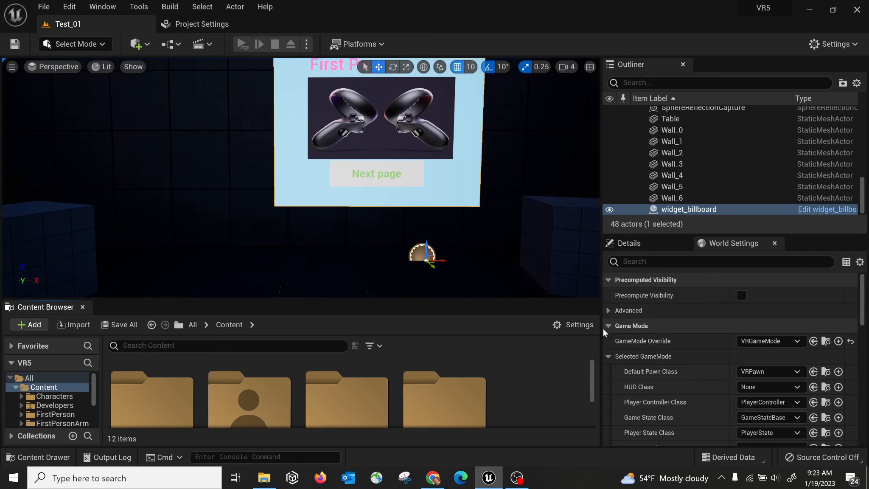
{"action": "left_click", "coordinate": [83, 306]}
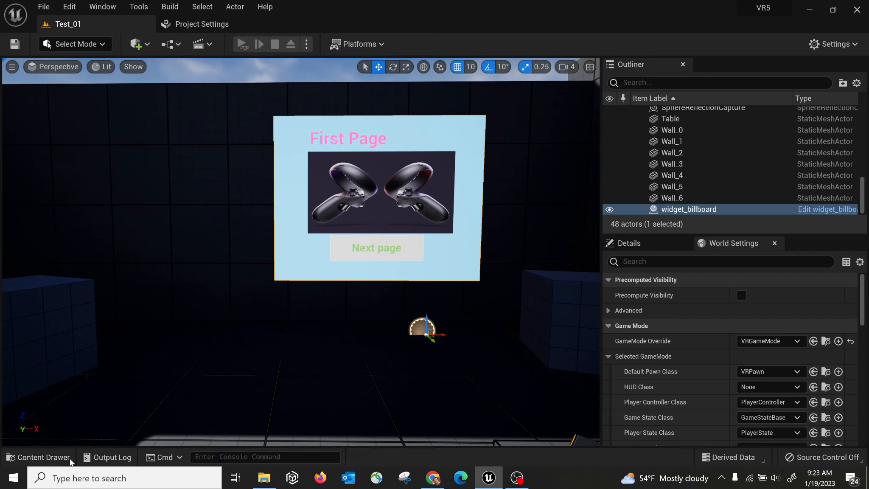
{"action": "left_click", "coordinate": [57, 461]}
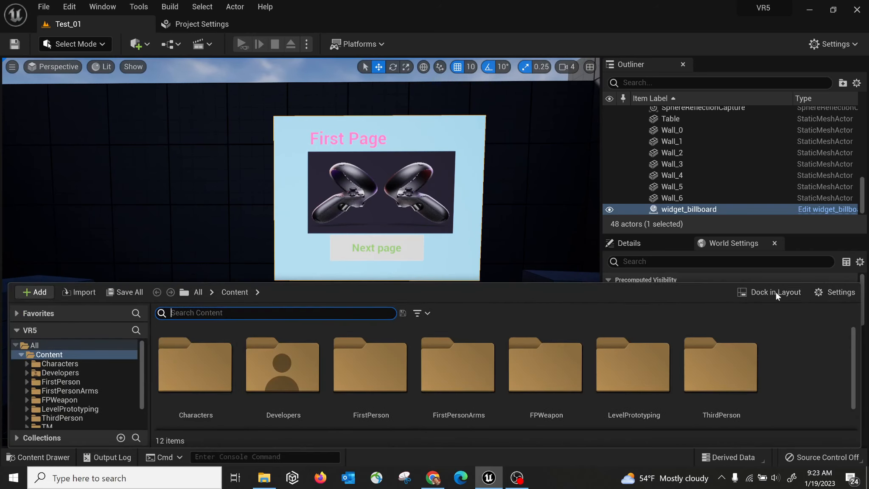
{"action": "left_click", "coordinate": [782, 293]}
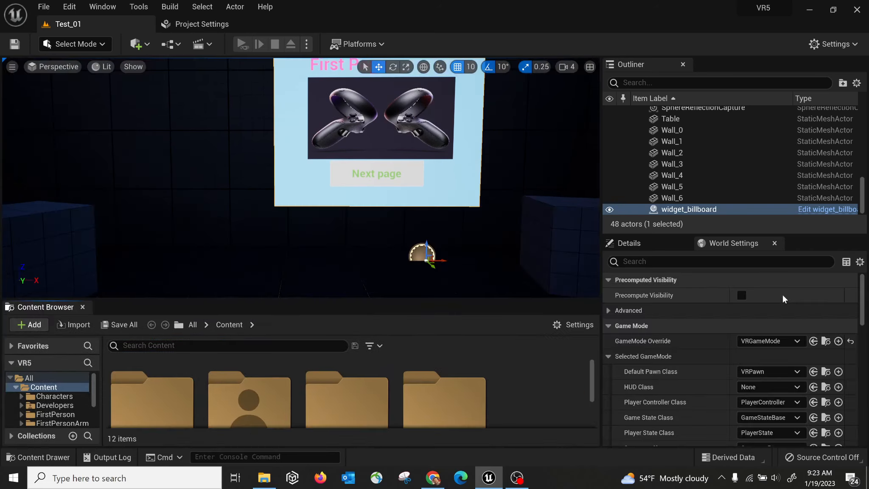
{"action": "left_click", "coordinate": [573, 325]}
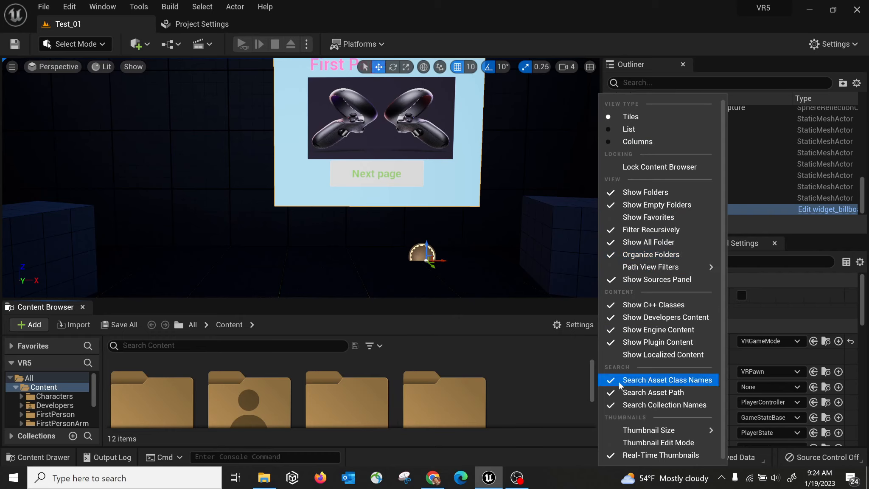
Try Small and Tiny folder thumbnails, settle on Small, and make the Content Browser taller.
{"action": "mouse_move", "coordinate": [655, 429]}
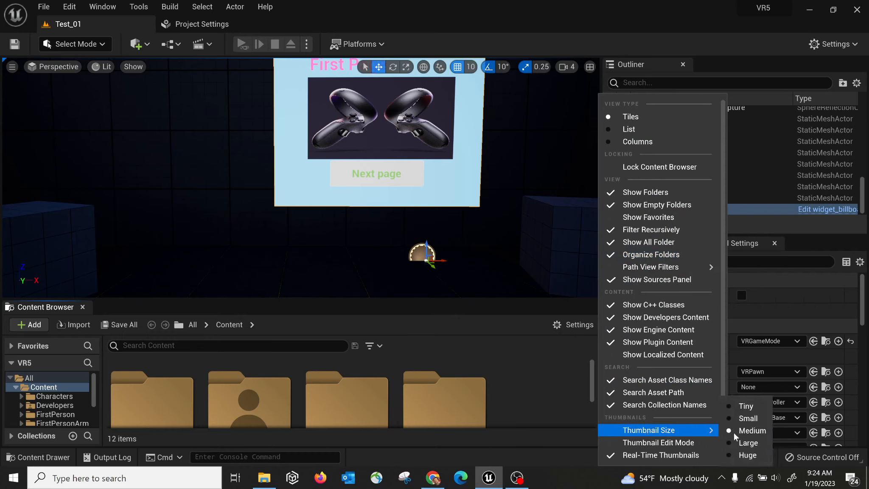
{"action": "left_click", "coordinate": [747, 418]}
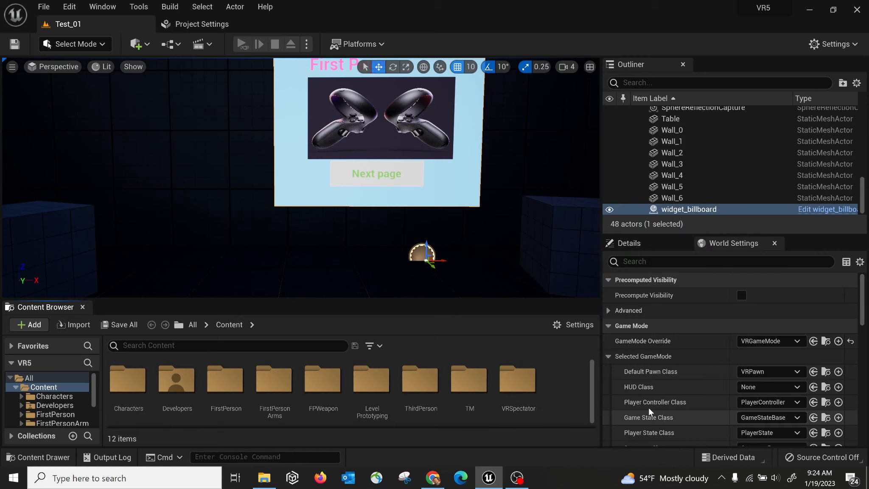
{"action": "left_click", "coordinate": [585, 326]}
{"action": "mouse_move", "coordinate": [679, 430]}
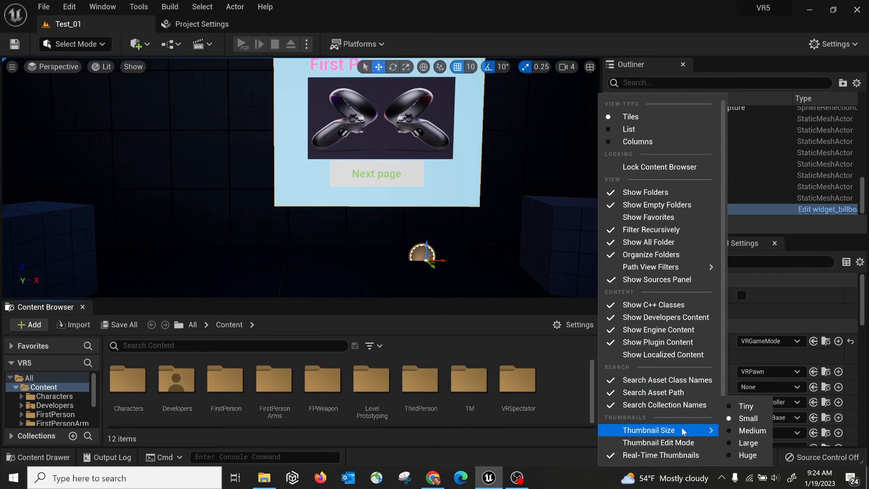
{"action": "left_click", "coordinate": [740, 406]}
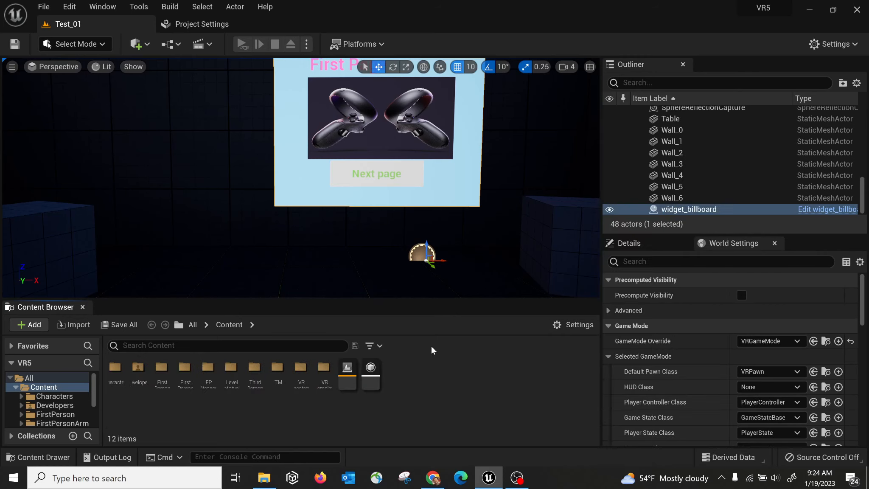
{"action": "left_click", "coordinate": [589, 327]}
{"action": "mouse_move", "coordinate": [684, 430]}
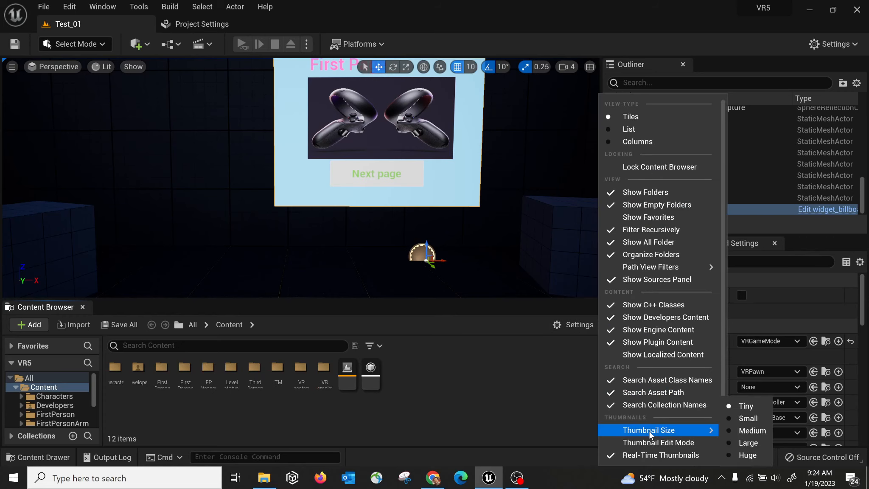
{"action": "left_click", "coordinate": [739, 419]}
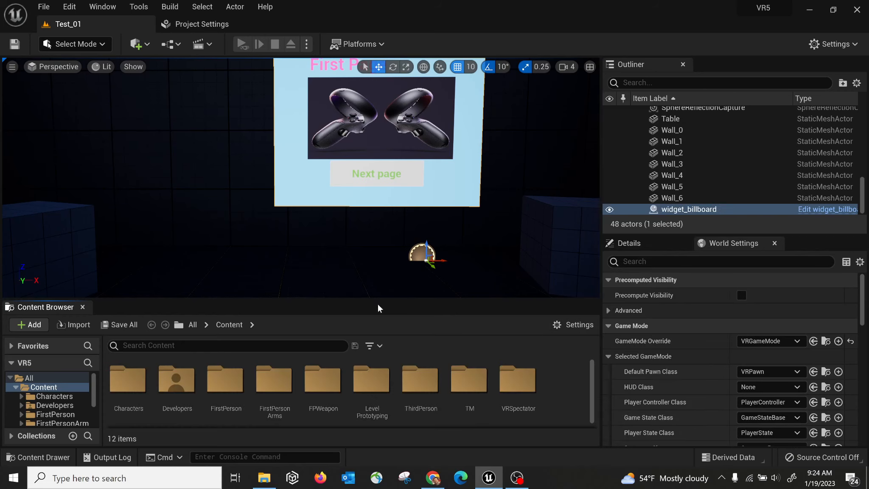
{"action": "left_click_drag", "start_coordinate": [362, 298], "coordinate": [372, 248]}
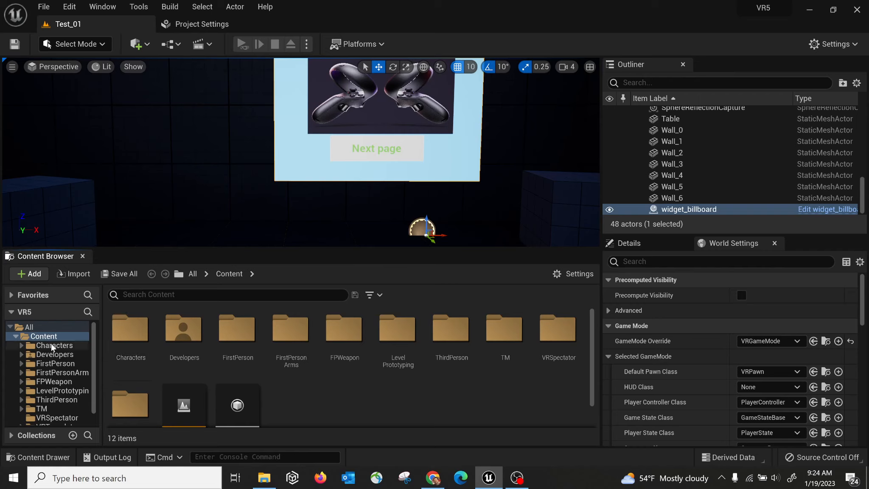
Show the Developers folder in Windows File Explorer via its right-click menu.
{"action": "left_click", "coordinate": [184, 329]}
{"action": "right_click", "coordinate": [184, 328]}
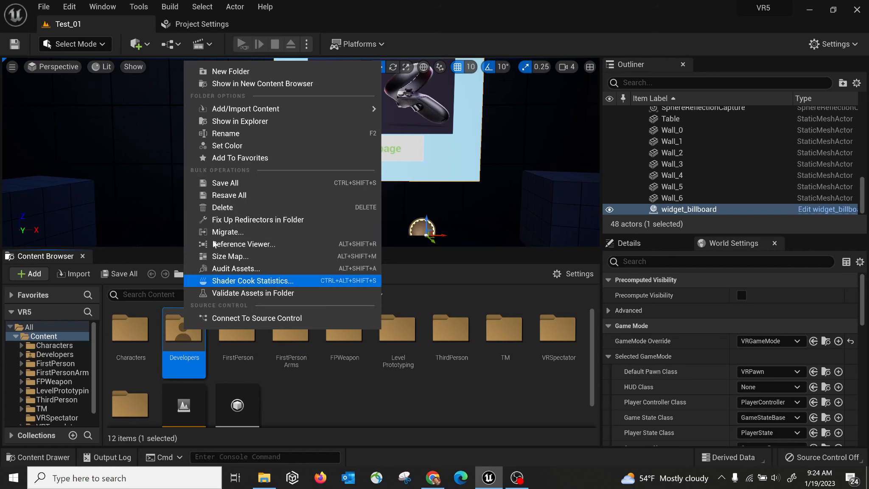
{"action": "mouse_move", "coordinate": [250, 102]}
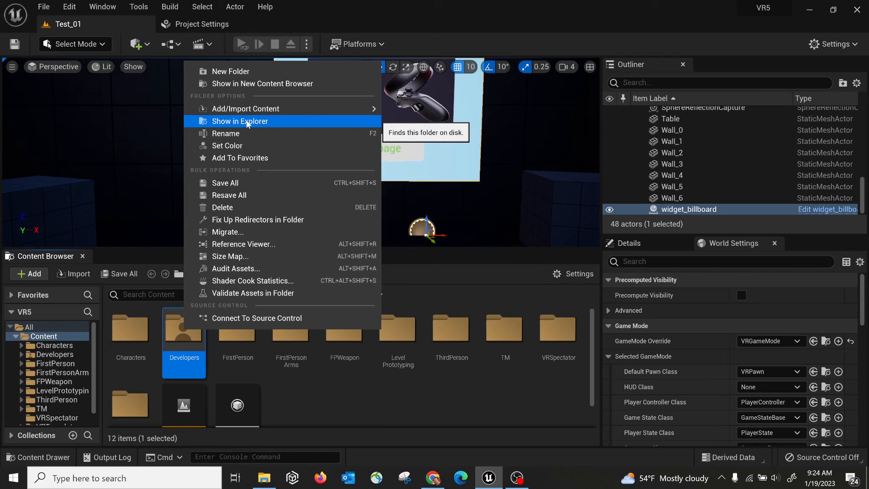
{"action": "left_click", "coordinate": [244, 122]}
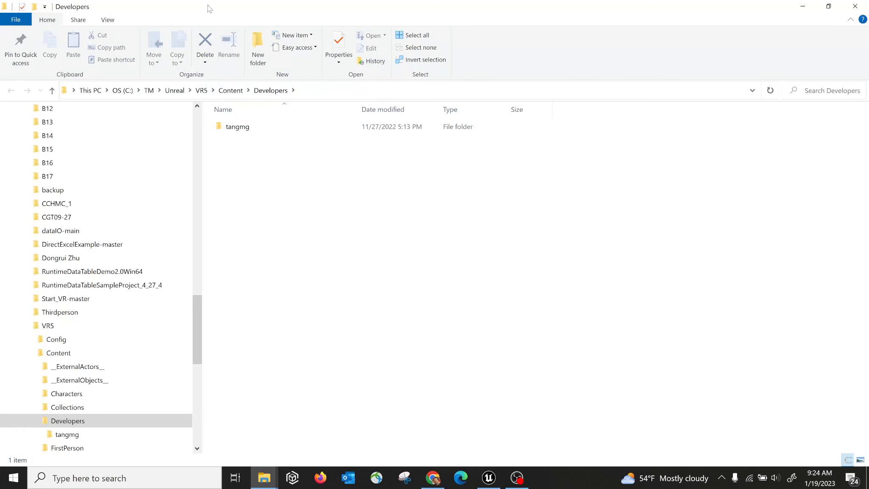
Resize and move Explorer, browse from Content into TM > Widget, then close it.
{"action": "double_click", "coordinate": [207, 9]}
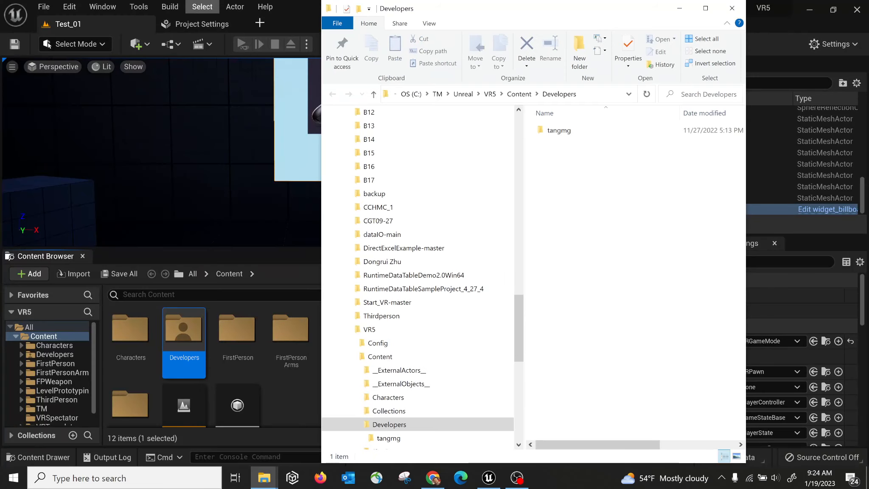
{"action": "left_click_drag", "start_coordinate": [530, 11], "coordinate": [387, 41]}
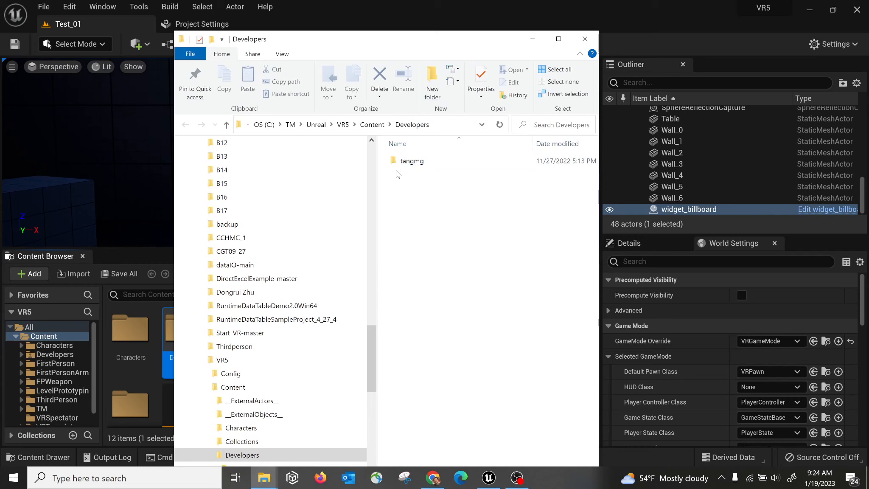
{"action": "left_click", "coordinate": [372, 124]}
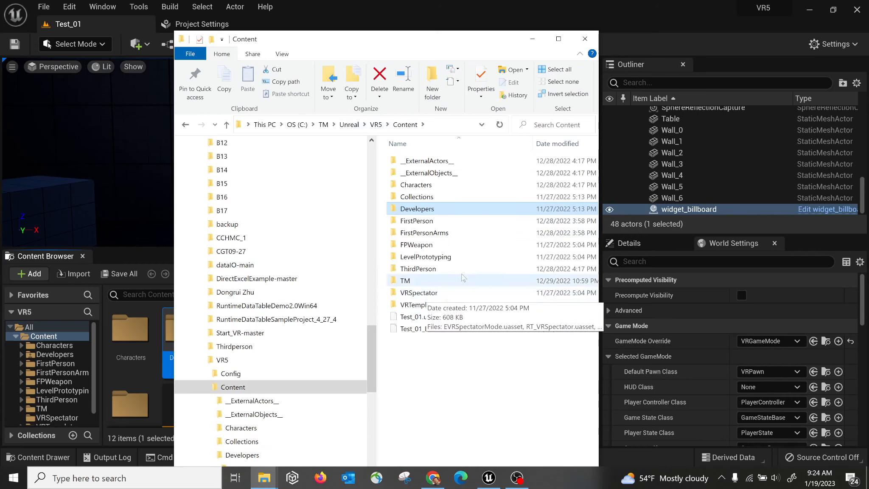
{"action": "double_click", "coordinate": [407, 280]}
{"action": "double_click", "coordinate": [414, 162]}
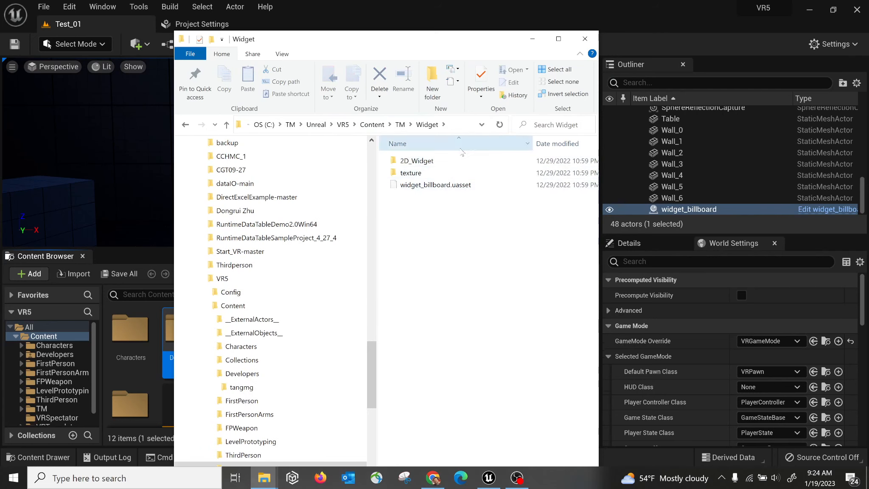
{"action": "left_click", "coordinate": [586, 39]}
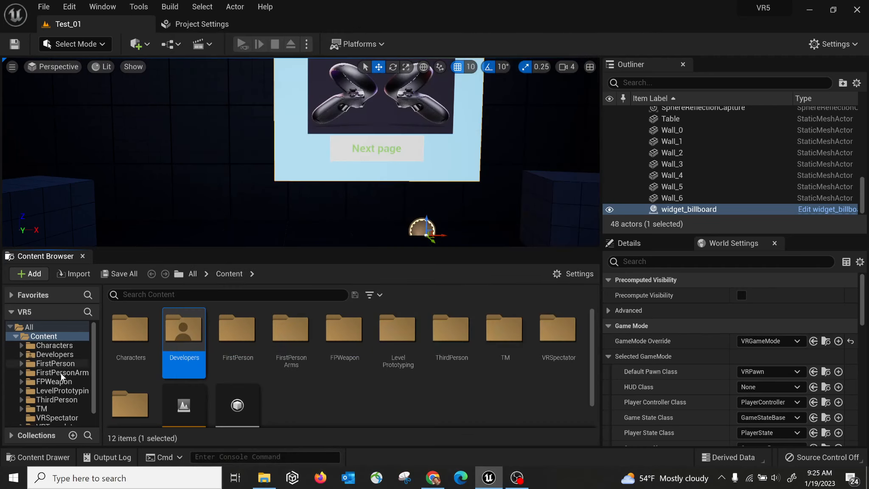
Browse TM > Widget, Developers, FirstPerson, and finally LevelPrototyping in the folder tree.
{"action": "left_click", "coordinate": [43, 408]}
{"action": "double_click", "coordinate": [130, 336]}
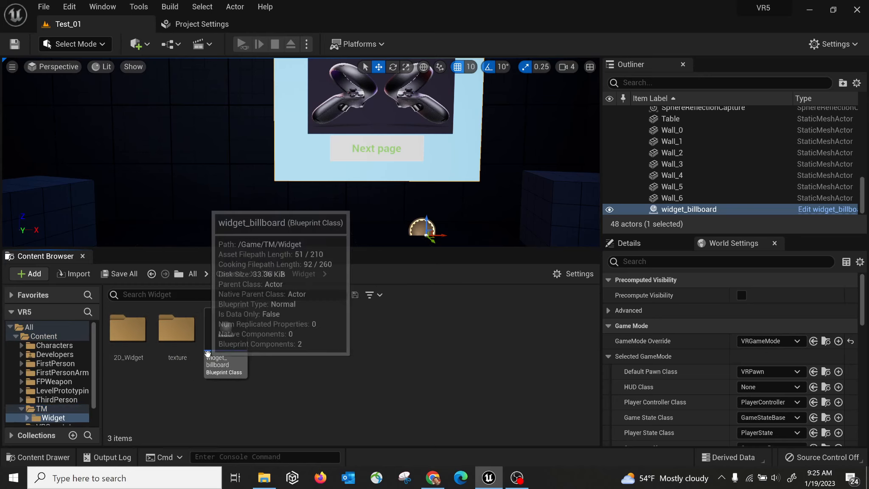
{"action": "left_click", "coordinate": [62, 353]}
{"action": "left_click", "coordinate": [59, 363]}
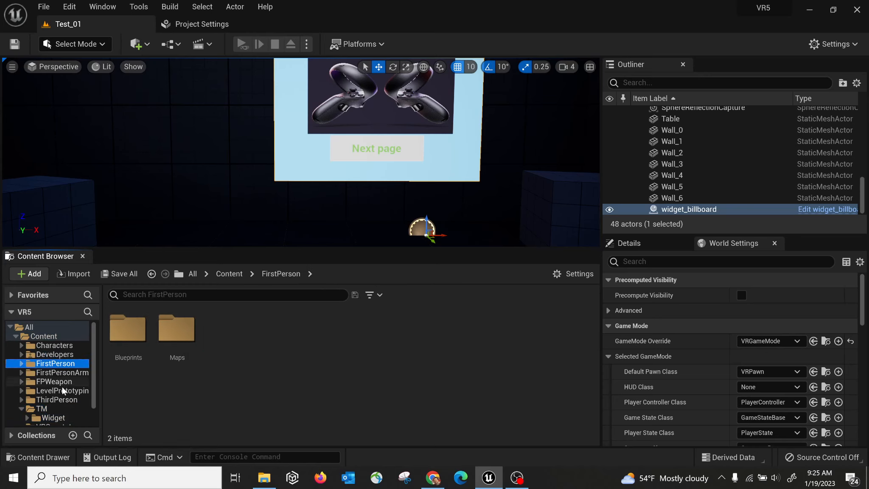
{"action": "left_click", "coordinate": [62, 388]}
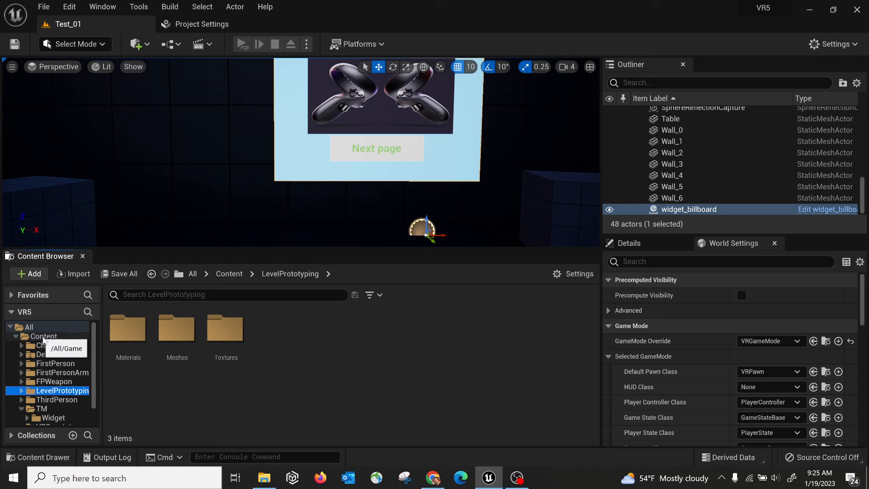
Expand the Content folder, search content for 'widget', then clear the search.
{"action": "left_click", "coordinate": [15, 336]}
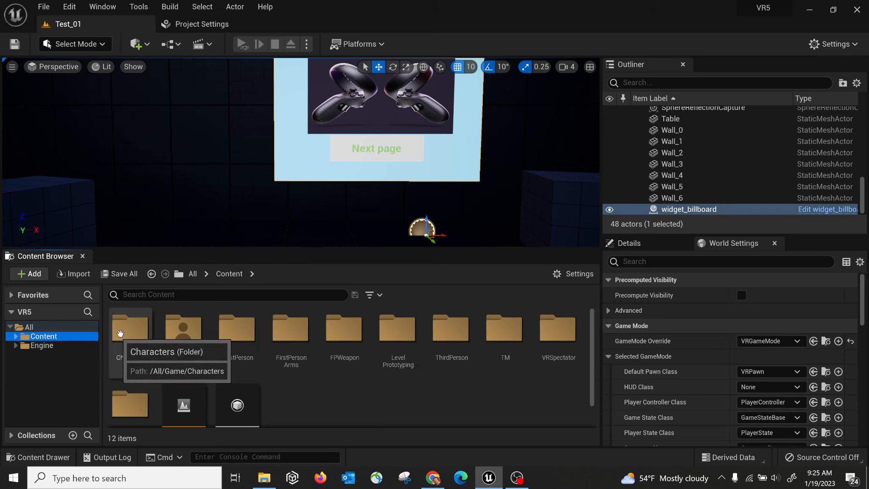
{"action": "double_click", "coordinate": [60, 337]}
{"action": "left_click", "coordinate": [179, 295]}
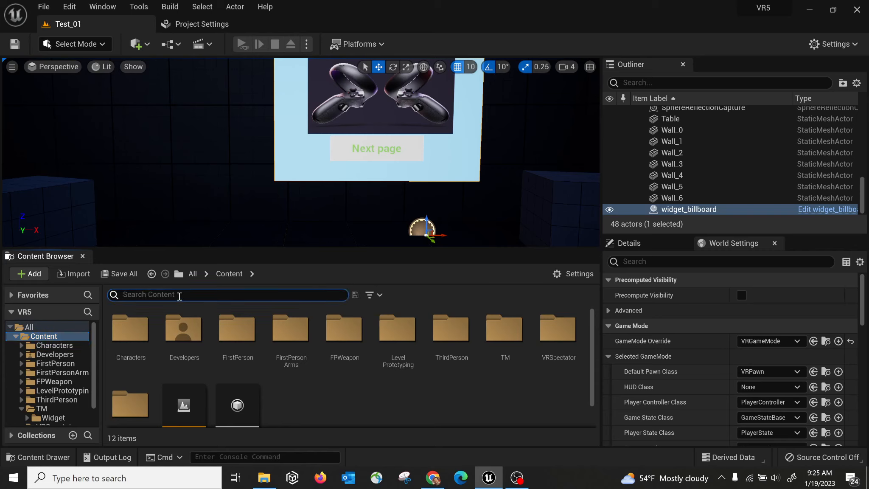
{"action": "type", "text": "widget"}
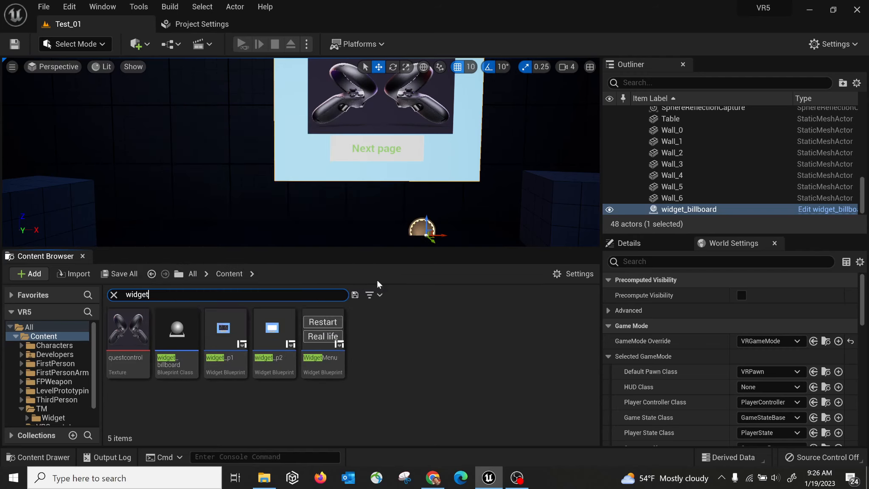
{"action": "left_click", "coordinate": [113, 295]}
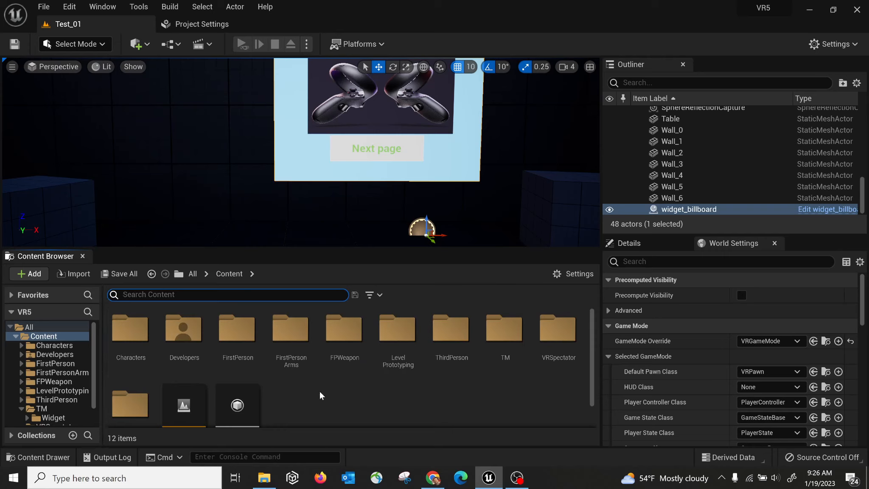
Create a new folder named TM2 in Content and open it from the tree.
{"action": "right_click", "coordinate": [309, 394]}
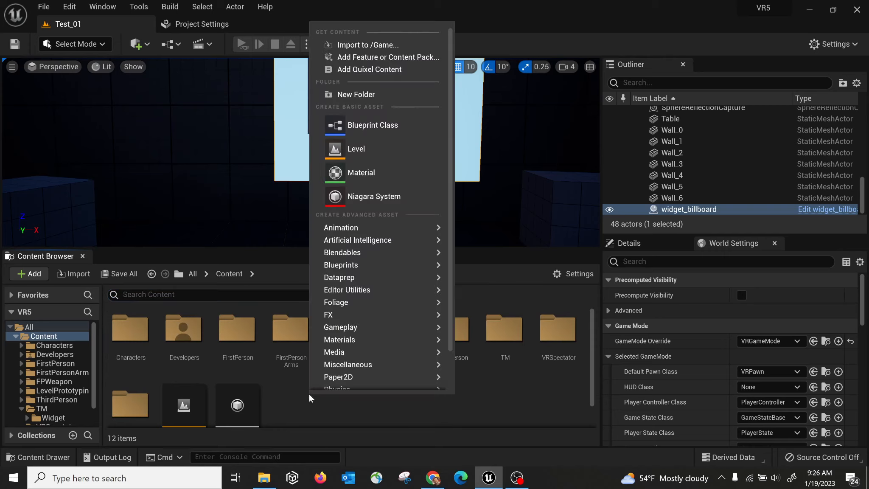
{"action": "left_click", "coordinate": [367, 93]}
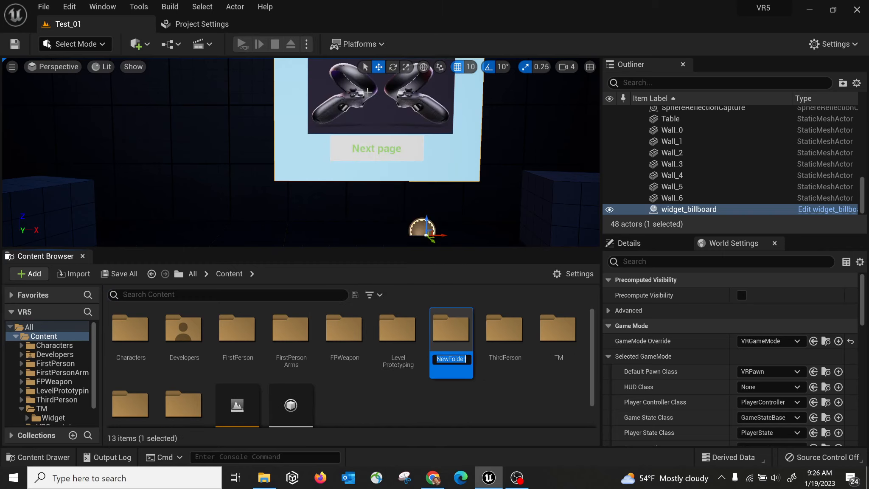
{"action": "type", "text": "TM2"}
{"action": "key", "text": "BackSpace"}
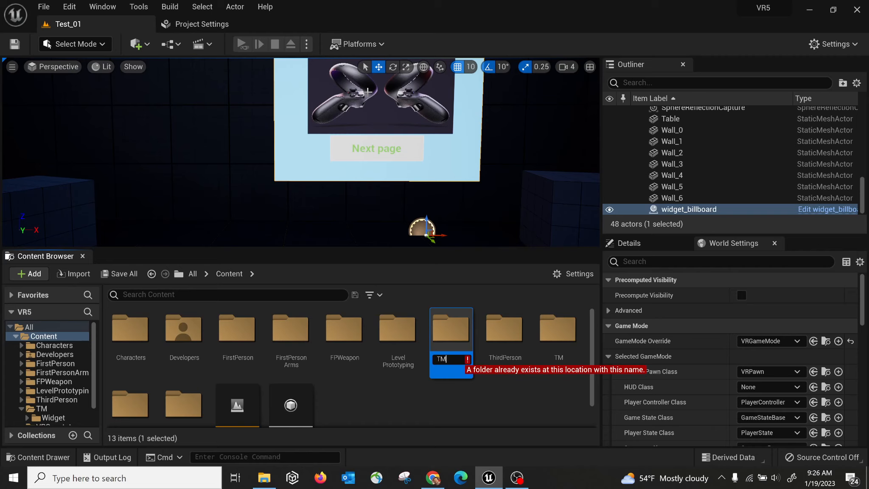
{"action": "type", "text": "2"}
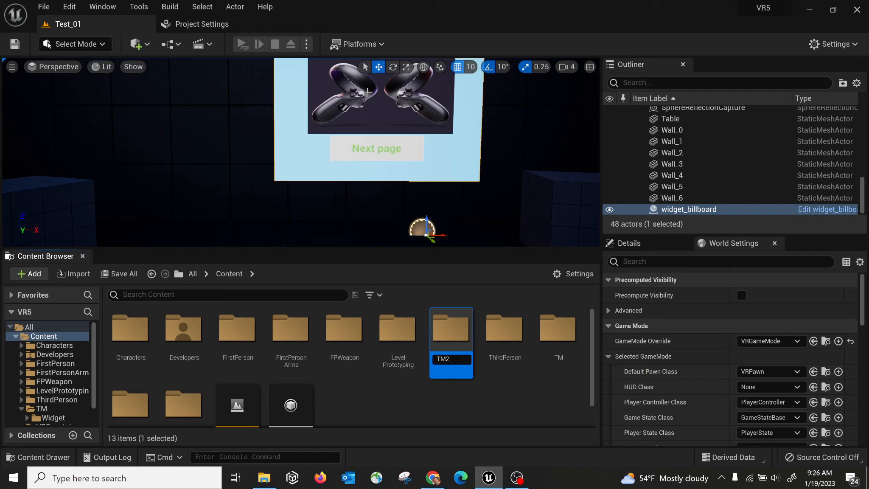
{"action": "key", "text": "Return"}
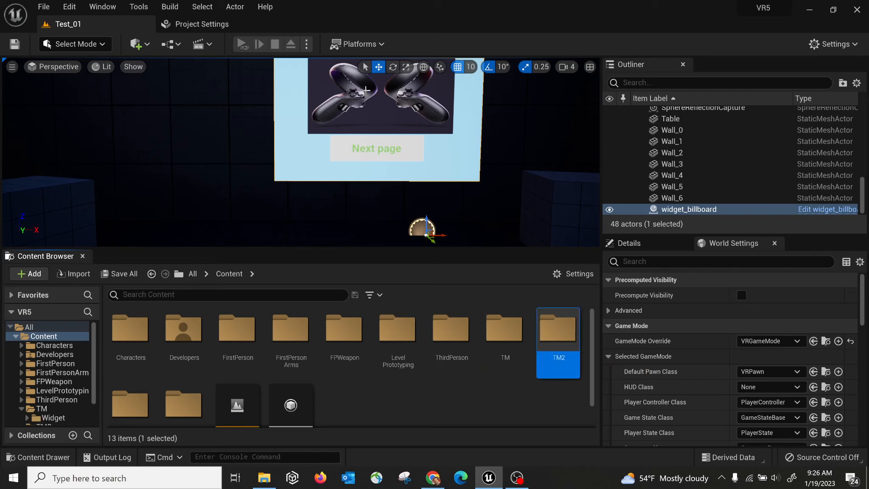
{"action": "scroll", "coordinate": [84, 378], "scroll_direction": "down", "scroll_amount": 1}
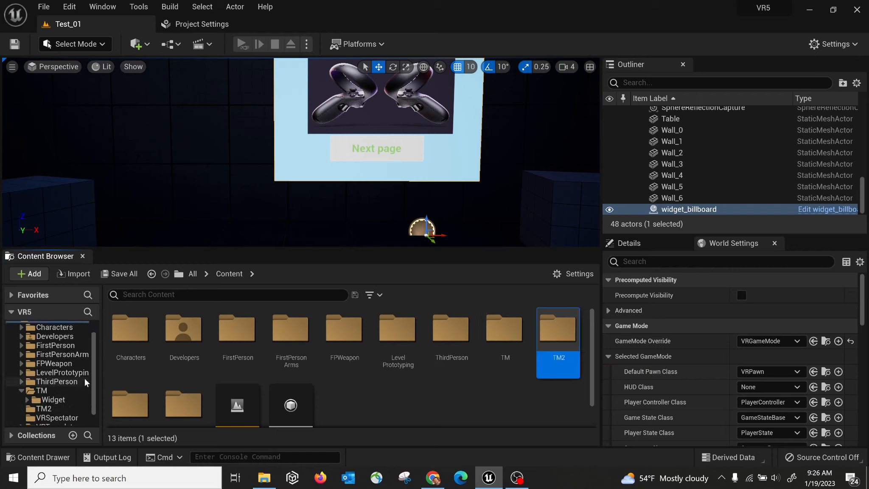
{"action": "left_click", "coordinate": [50, 408]}
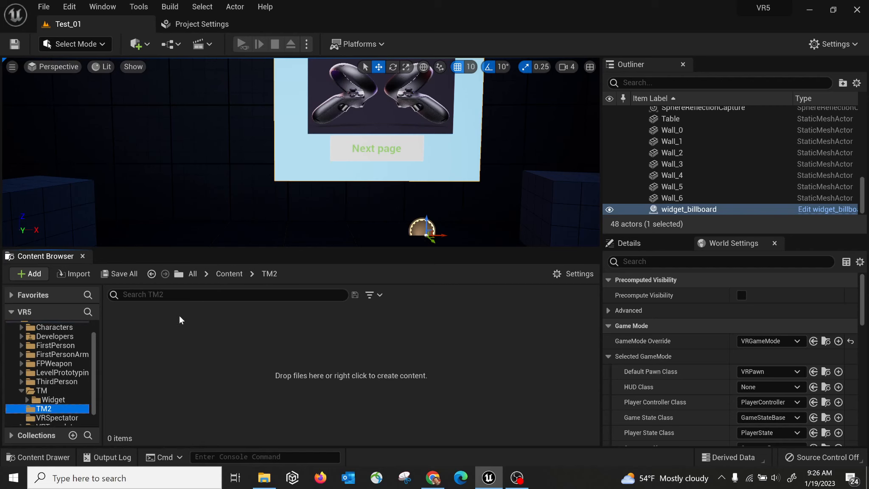
Set the TM2 folder's colour to magenta (B642B6FF) with the Color Picker.
{"action": "right_click", "coordinate": [240, 357]}
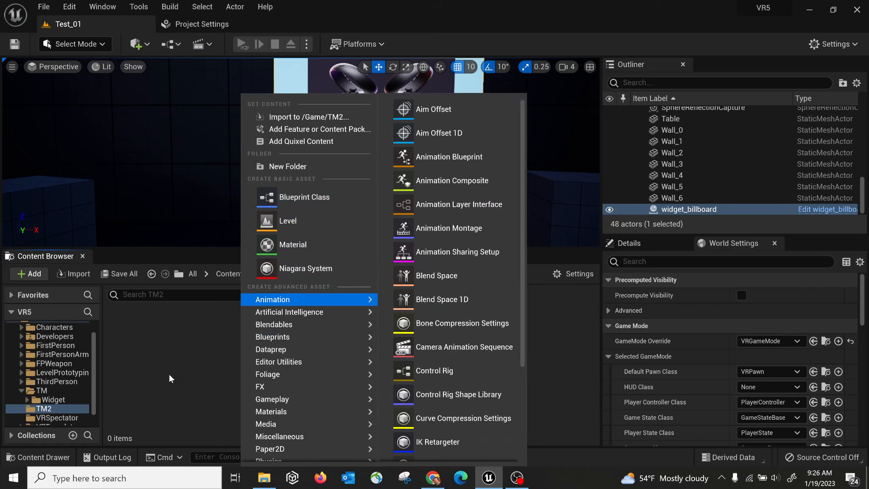
{"action": "left_click", "coordinate": [169, 375]}
{"action": "right_click", "coordinate": [46, 411]}
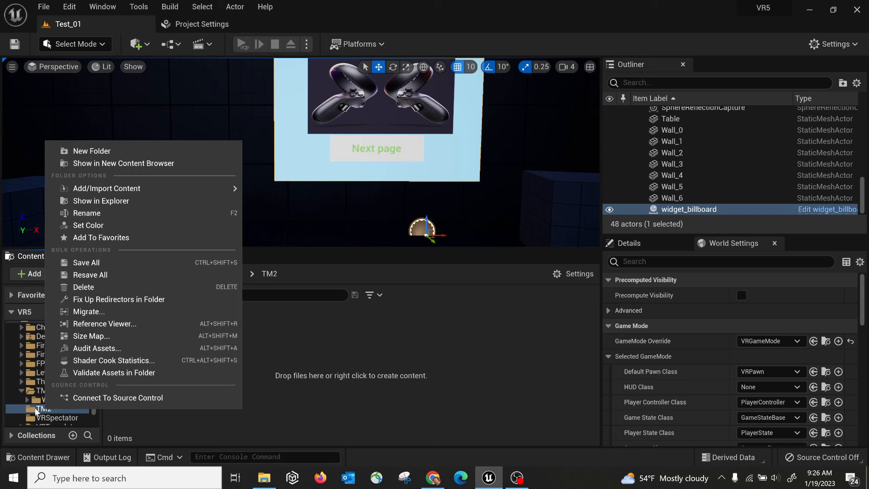
{"action": "left_click", "coordinate": [125, 224]}
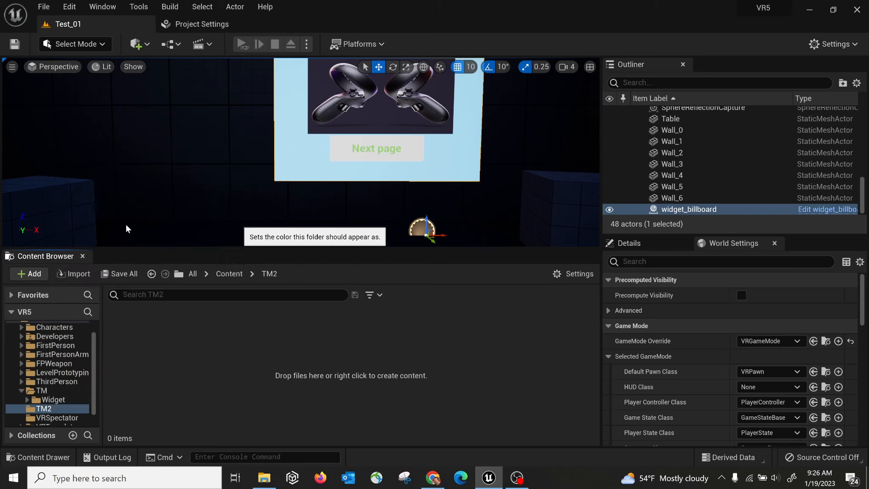
{"action": "left_click", "coordinate": [219, 221]}
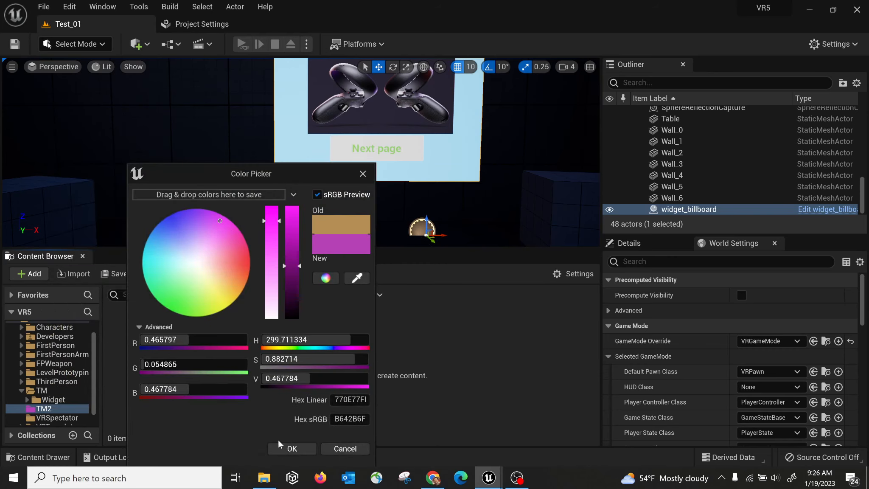
{"action": "left_click", "coordinate": [291, 449]}
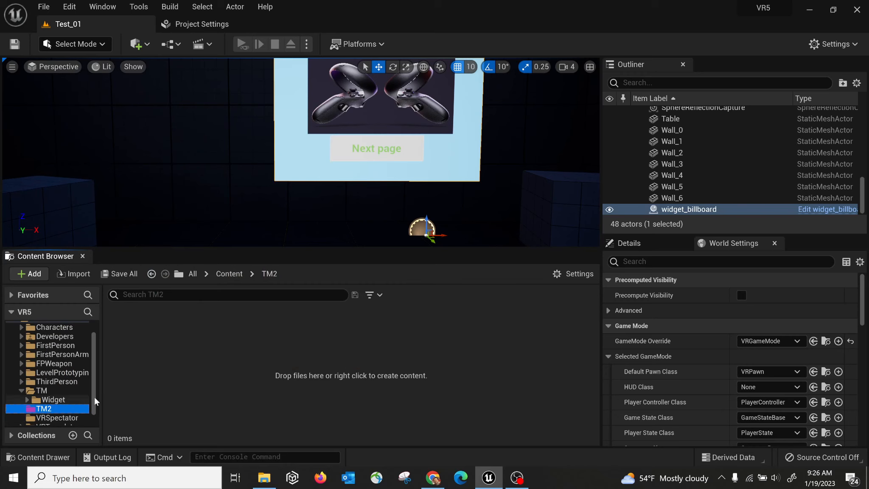
{"action": "right_click", "coordinate": [37, 409]}
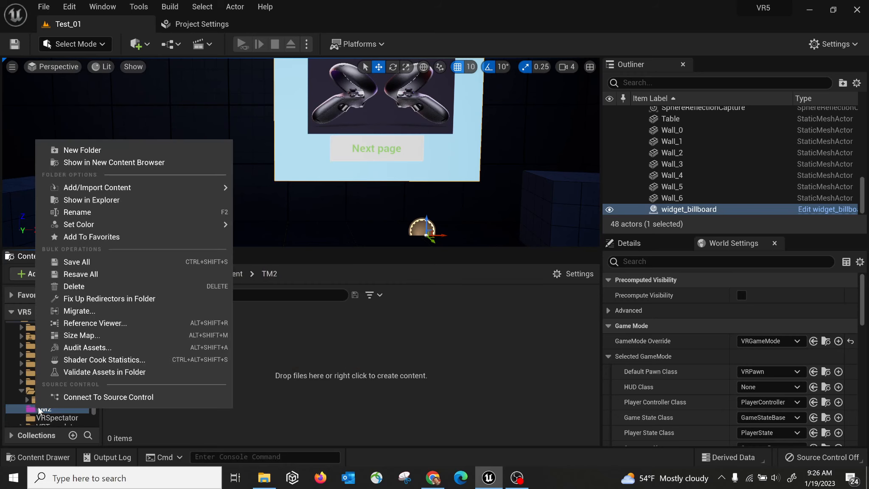
{"action": "mouse_move", "coordinate": [94, 225]}
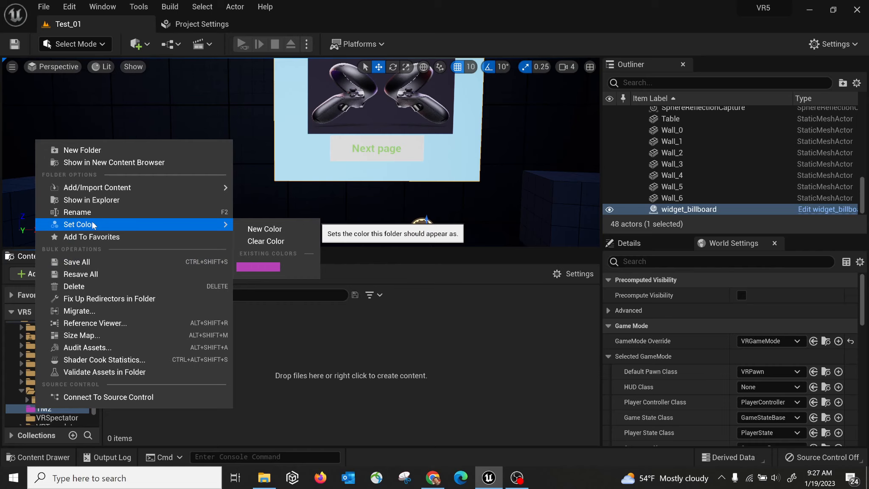
{"action": "left_click", "coordinate": [69, 291]}
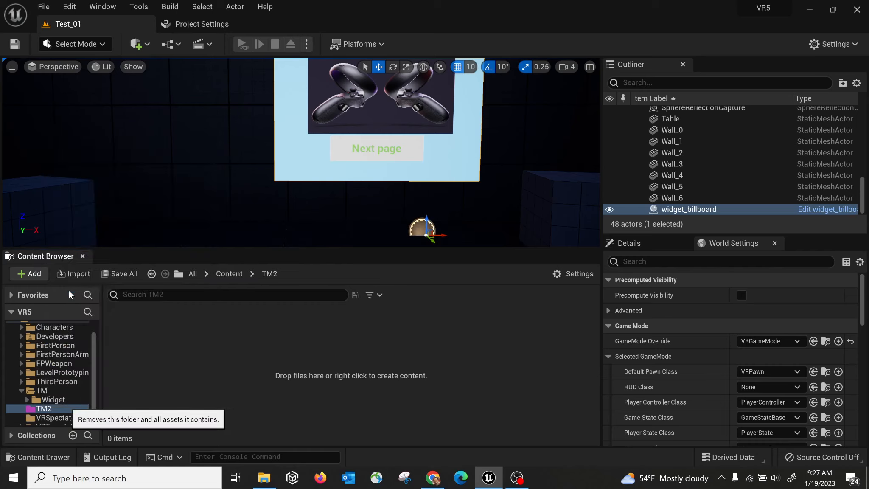
Confirm deleting the TM2 folder, then view the TM folder and its Widget subfolder.
{"action": "left_click", "coordinate": [103, 316]}
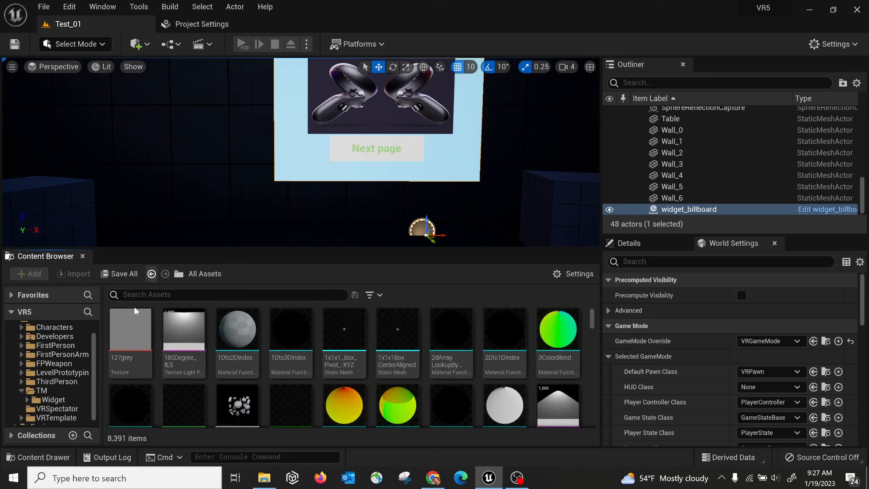
{"action": "left_click", "coordinate": [43, 398]}
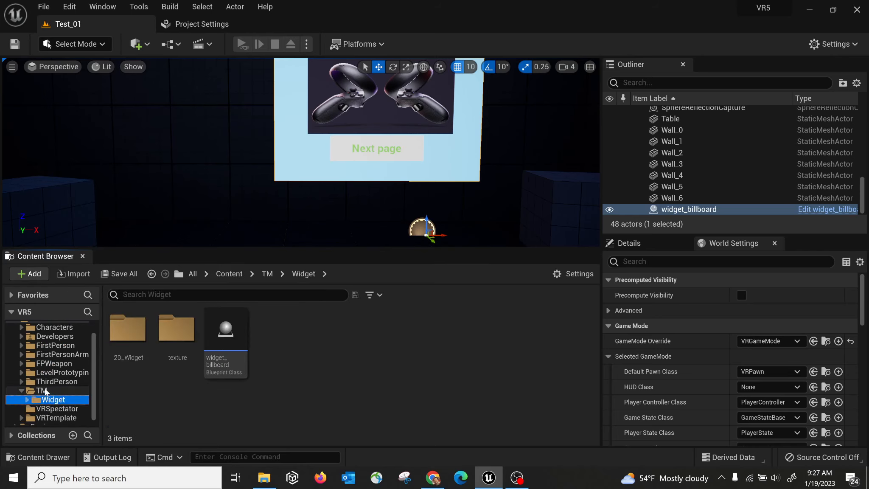
{"action": "left_click", "coordinate": [43, 390]}
{"action": "left_click", "coordinate": [21, 391]}
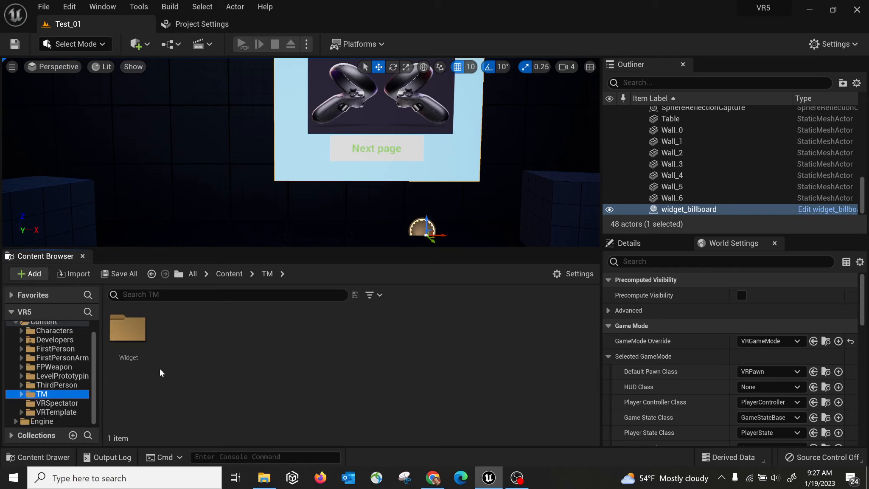
Make the level view slightly taller and browse the FirstPerson and ThirdPerson folders under Content.
{"action": "left_click_drag", "start_coordinate": [296, 248], "coordinate": [295, 255]}
{"action": "left_click", "coordinate": [227, 280]}
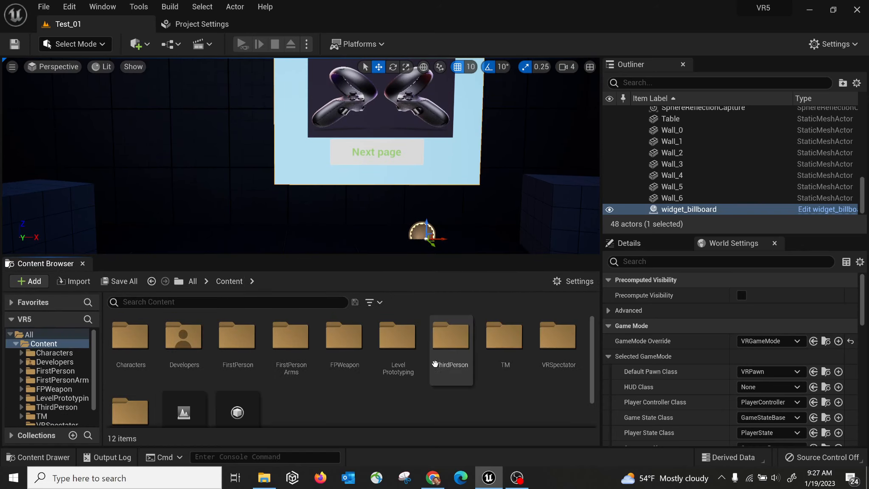
{"action": "double_click", "coordinate": [246, 329]}
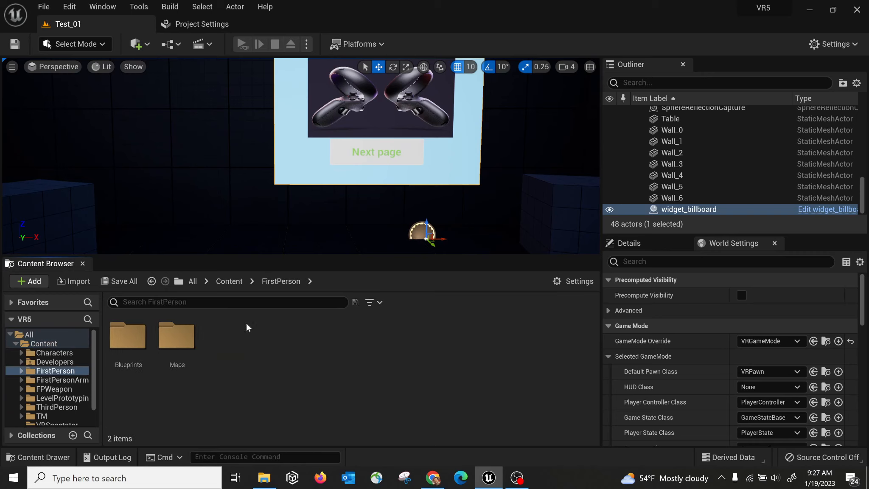
{"action": "left_click", "coordinate": [235, 281]}
{"action": "double_click", "coordinate": [452, 337]}
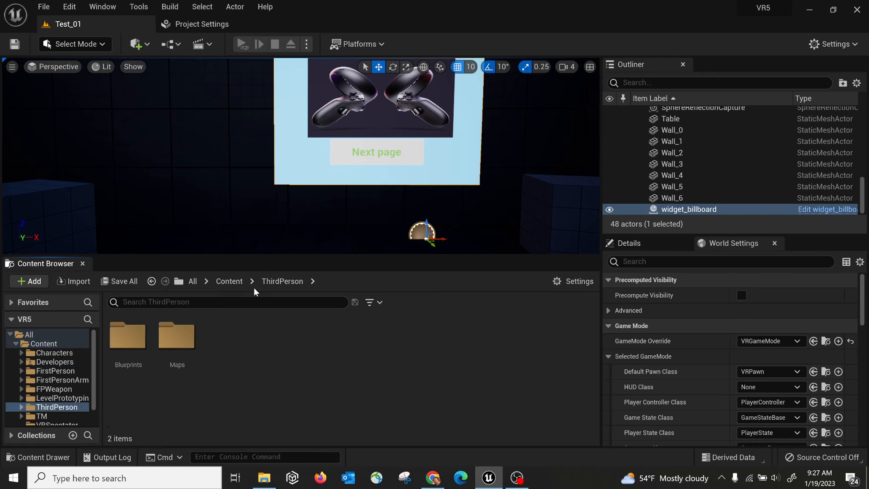
{"action": "left_click", "coordinate": [235, 281]}
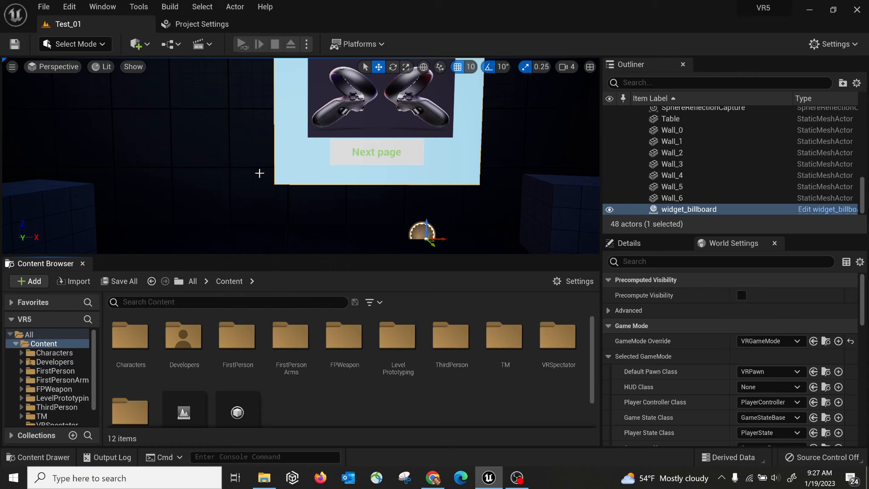
{"action": "left_click", "coordinate": [82, 263]}
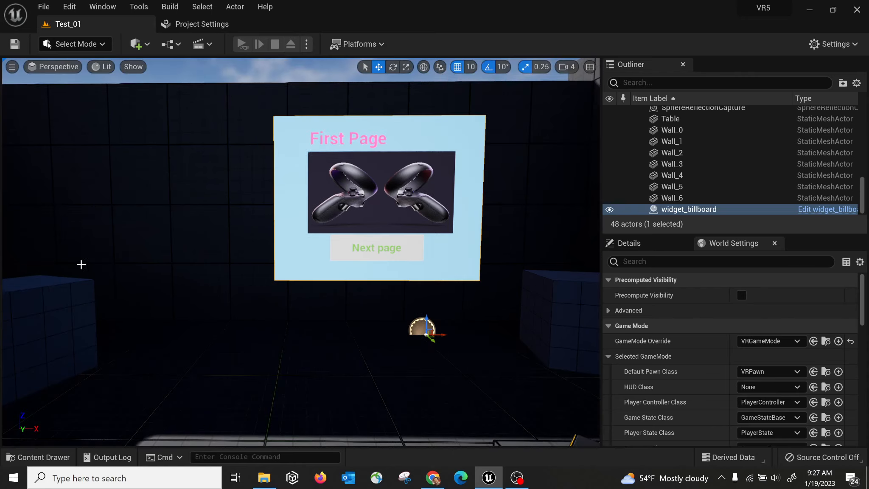
{"action": "right_click_drag", "start_coordinate": [245, 352], "coordinate": [243, 394]}
{"action": "right_click_drag", "start_coordinate": [167, 295], "coordinate": [164, 257]}
{"action": "right_click_drag", "start_coordinate": [102, 162], "coordinate": [73, 207]}
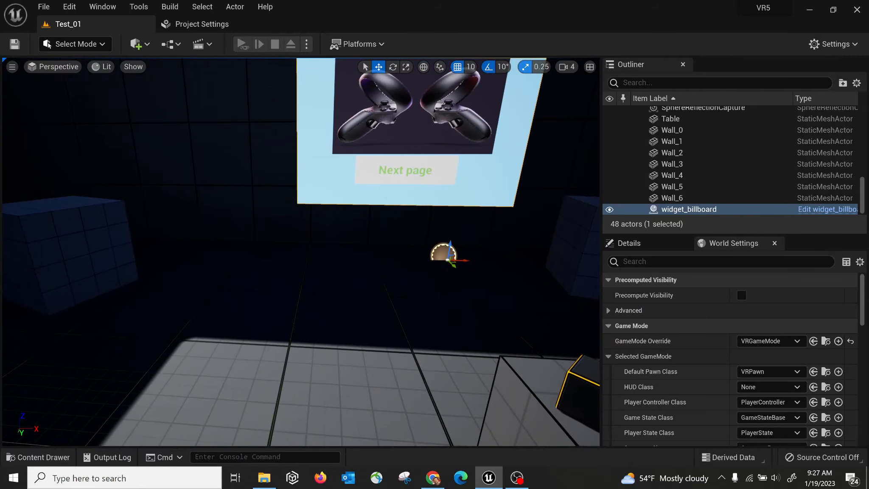
{"action": "right_click_drag", "start_coordinate": [255, 254], "coordinate": [244, 227]}
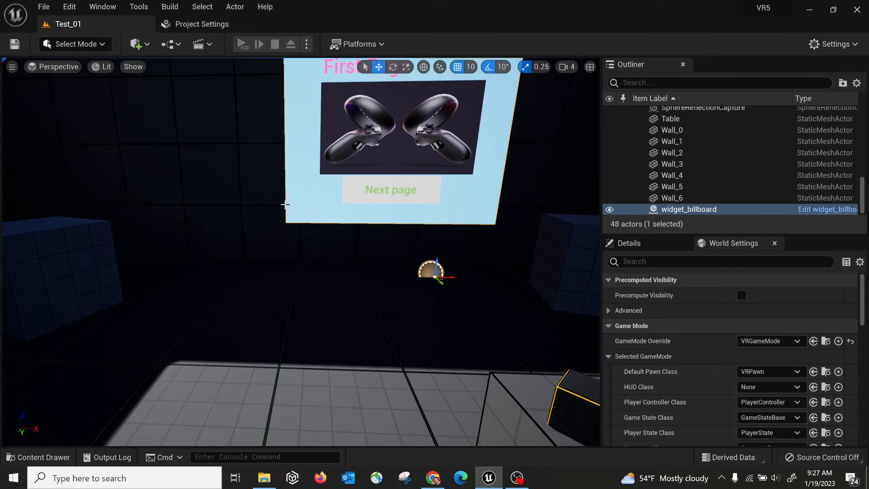
{"action": "mouse_move", "coordinate": [256, 251]}
{"action": "right_mouse_down"}
{"action": "mouse_move", "coordinate": [204, 255]}
{"action": "mouse_move", "coordinate": [178, 271]}
{"action": "mouse_move", "coordinate": [297, 254]}
{"action": "mouse_move", "coordinate": [254, 204]}
{"action": "mouse_move", "coordinate": [254, 263]}
{"action": "mouse_move", "coordinate": [263, 238]}
{"action": "mouse_move", "coordinate": [238, 263]}
{"action": "mouse_move", "coordinate": [364, 233]}
{"action": "mouse_move", "coordinate": [254, 238]}
{"action": "mouse_move", "coordinate": [243, 248]}
{"action": "right_mouse_up"}
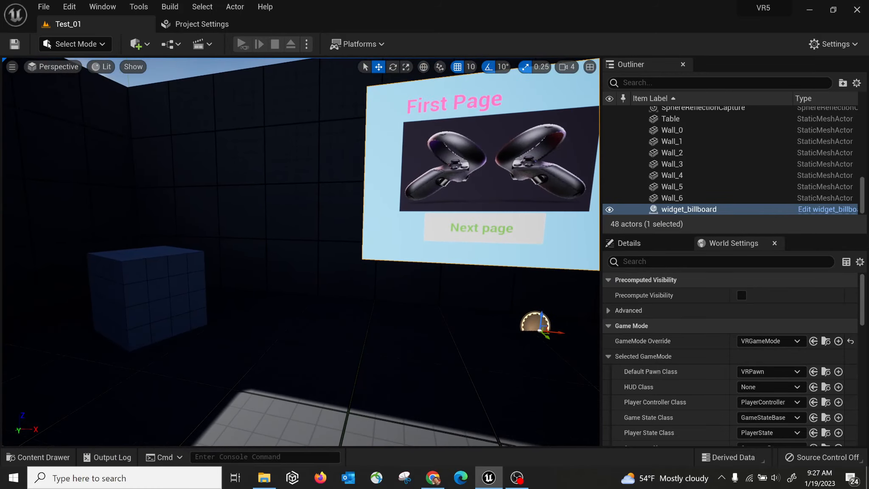
Select the cube, the floor and a wall, then tilt up and select the left wall Wall_0.
{"action": "left_click", "coordinate": [154, 288]}
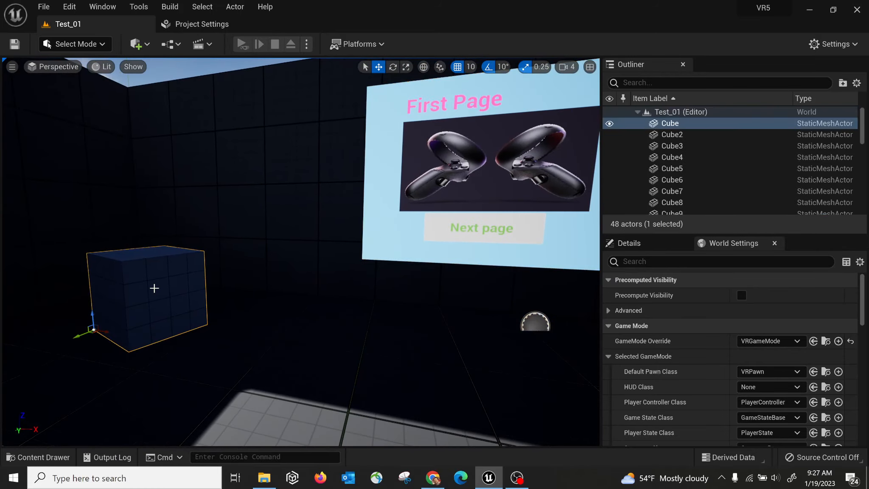
{"action": "left_click", "coordinate": [267, 423]}
{"action": "left_click", "coordinate": [224, 248]}
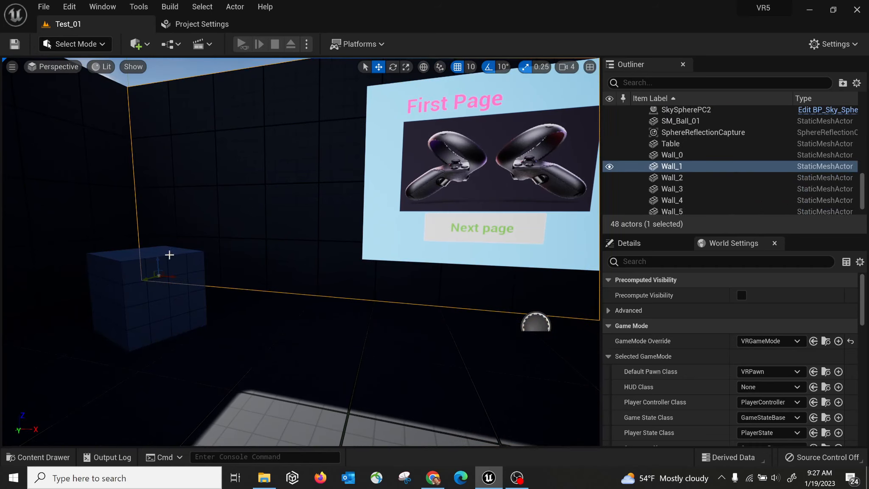
{"action": "left_click", "coordinate": [129, 262]}
{"action": "right_click_drag", "start_coordinate": [277, 223], "coordinate": [227, 183]}
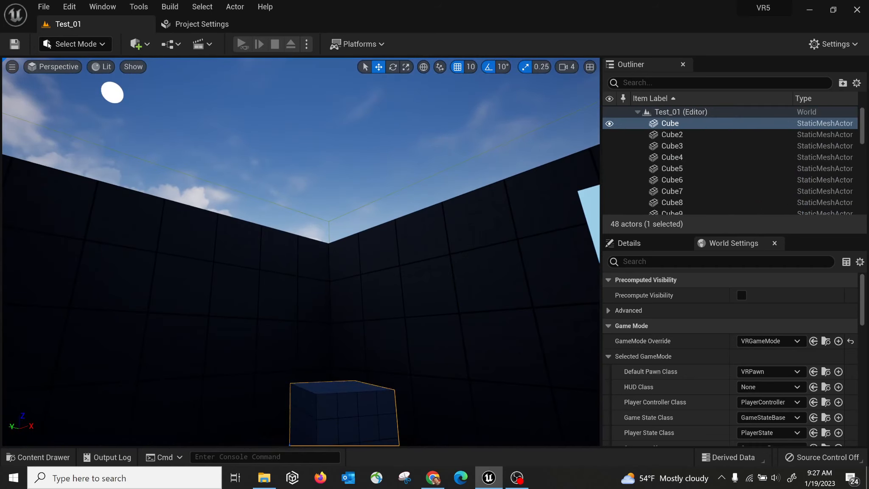
{"action": "left_click", "coordinate": [260, 326]}
{"action": "right_click_drag", "start_coordinate": [259, 326], "coordinate": [296, 312]}
Alternate selecting the cube, the back wall Wall_1 and the left wall Wall_0.
{"action": "left_click", "coordinate": [272, 326]}
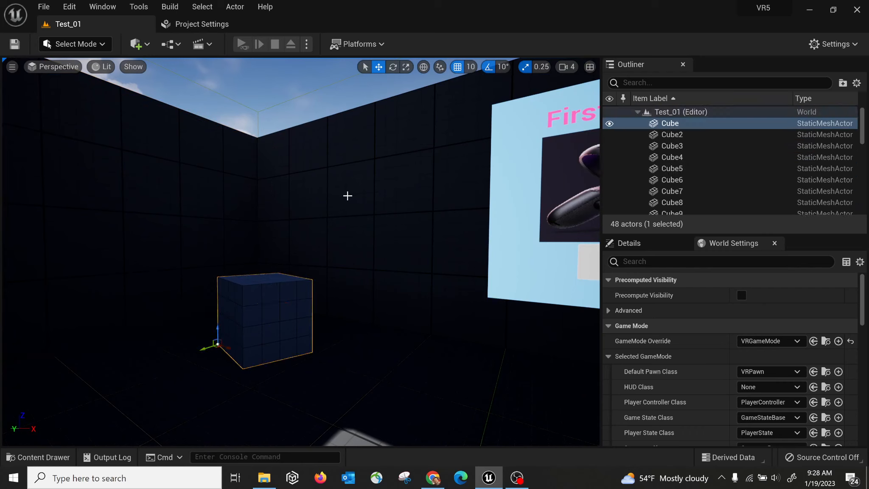
{"action": "left_click", "coordinate": [347, 195]}
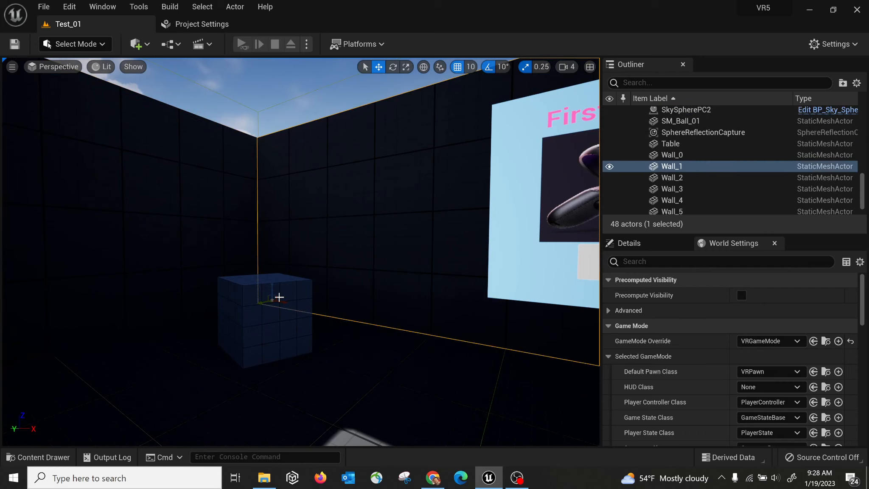
{"action": "left_click", "coordinate": [254, 329]}
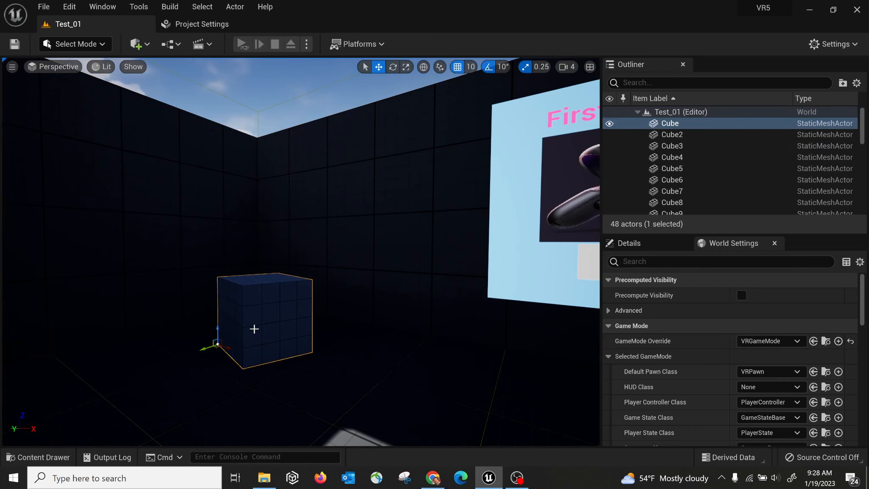
{"action": "left_click", "coordinate": [330, 213]}
{"action": "left_click", "coordinate": [193, 201]}
{"action": "left_click", "coordinate": [329, 215]}
{"action": "left_click", "coordinate": [258, 326]}
{"action": "left_click", "coordinate": [182, 201]}
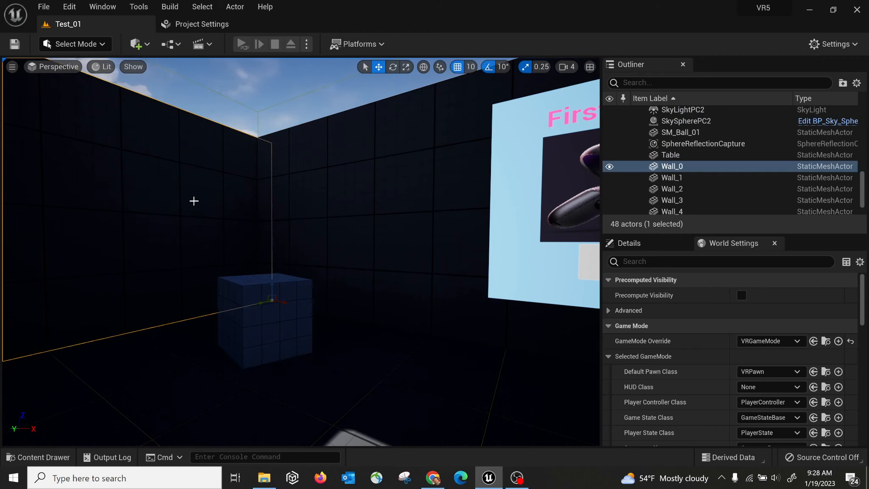
{"action": "right_click", "coordinate": [209, 164]}
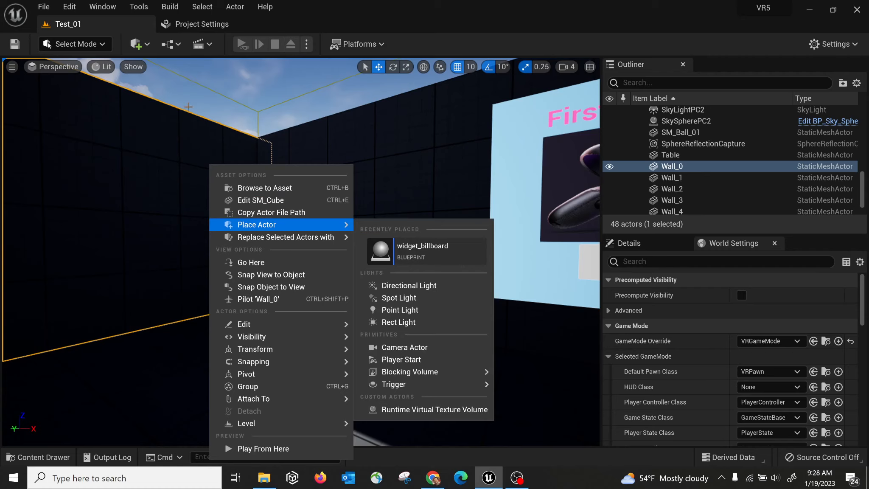
{"action": "right_click", "coordinate": [179, 145]}
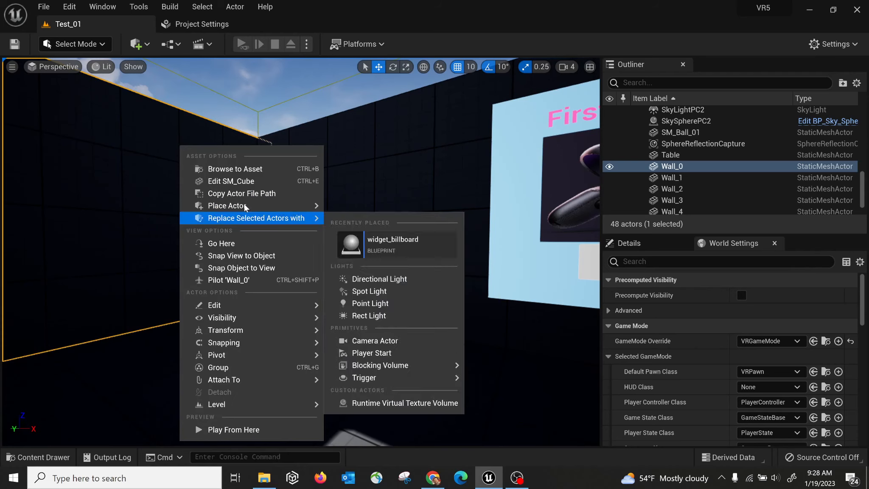
{"action": "left_click", "coordinate": [237, 170]}
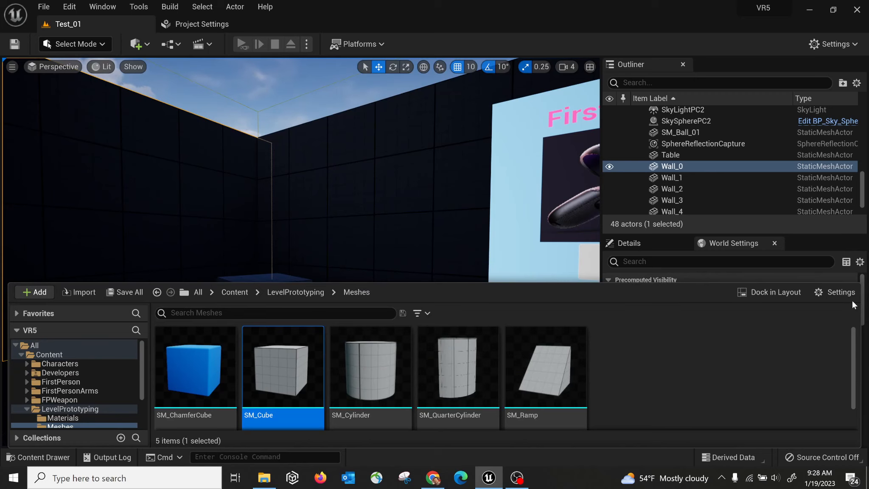
{"action": "left_click", "coordinate": [319, 185]}
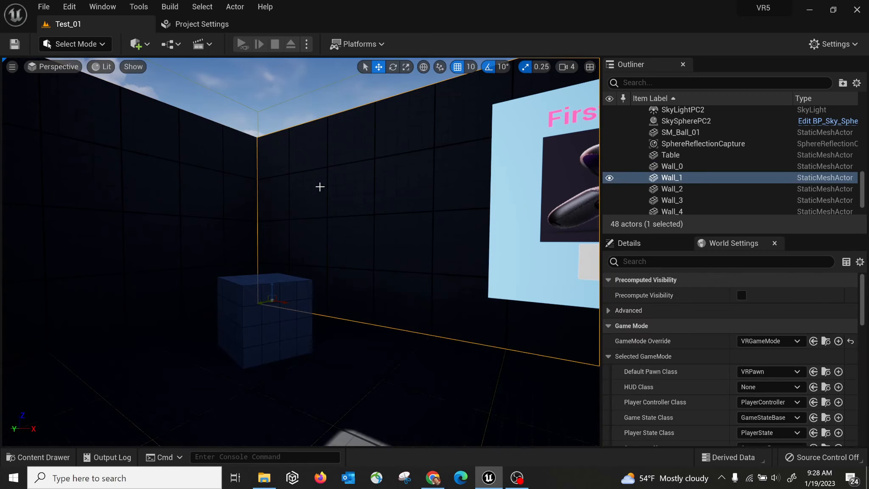
{"action": "right_click", "coordinate": [347, 191]}
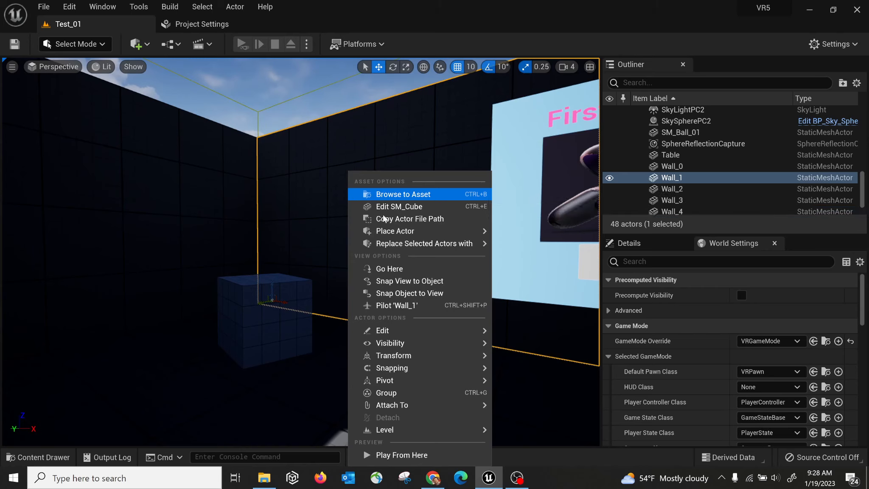
{"action": "mouse_move", "coordinate": [396, 335]}
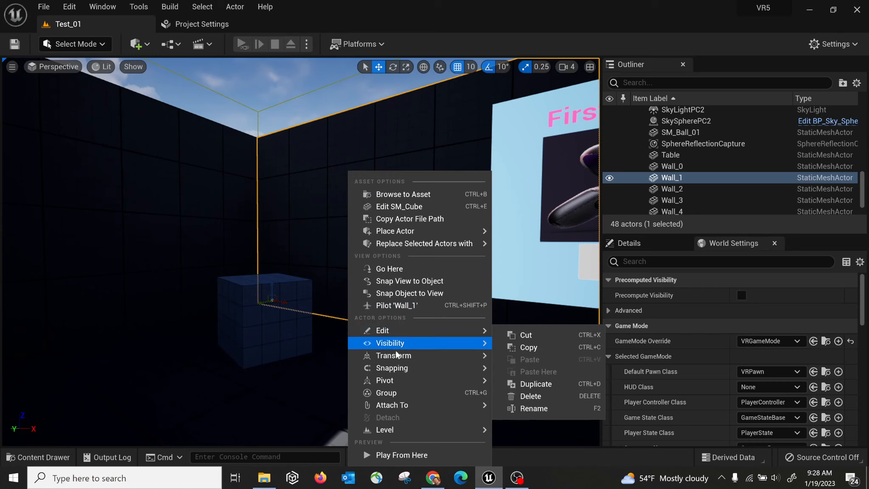
{"action": "mouse_move", "coordinate": [395, 359]}
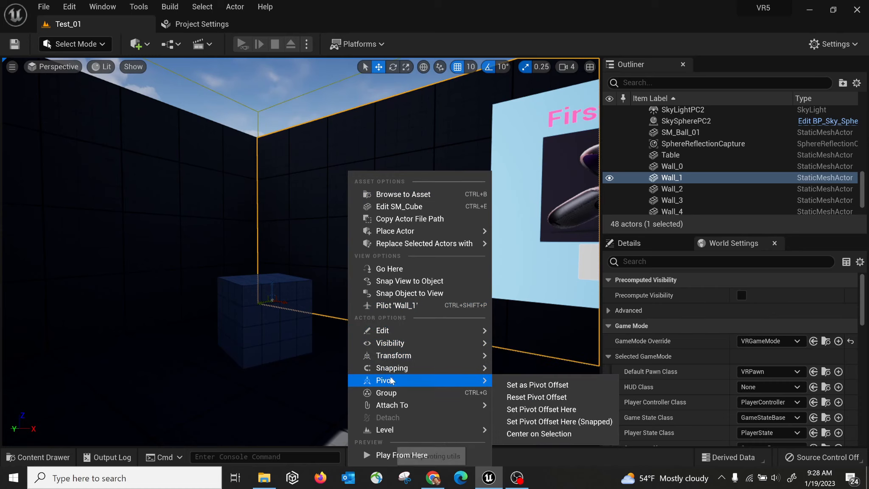
{"action": "right_click_drag", "start_coordinate": [209, 159], "coordinate": [294, 225]}
{"action": "right_click", "coordinate": [284, 226]}
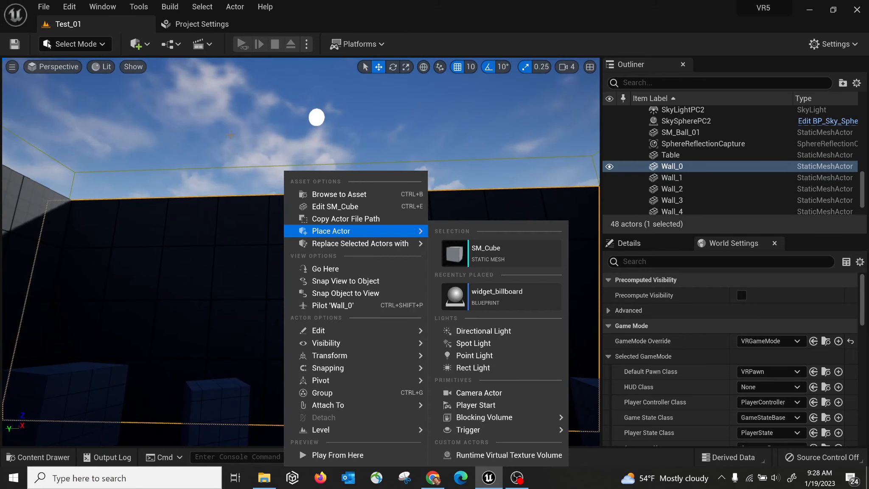
{"action": "right_click_drag", "start_coordinate": [210, 274], "coordinate": [241, 272]}
{"action": "right_click_drag", "start_coordinate": [312, 170], "coordinate": [204, 192]}
{"action": "right_click_drag", "start_coordinate": [351, 185], "coordinate": [443, 165]}
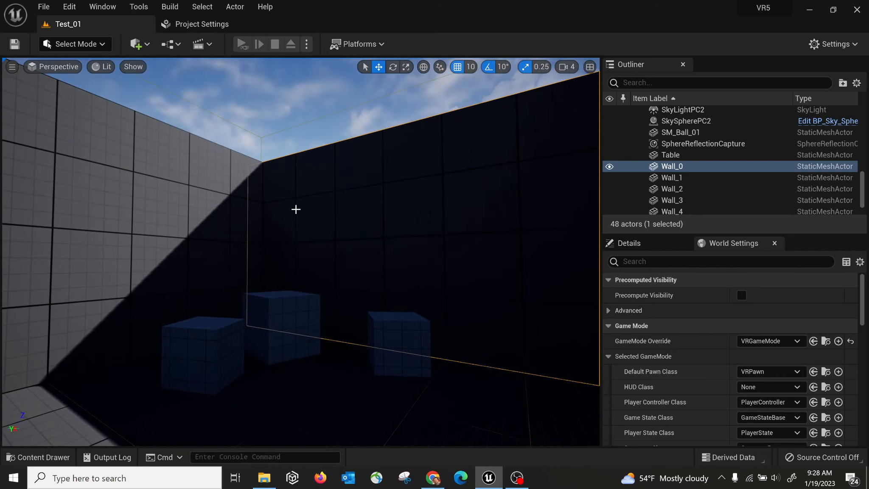
Select the LightmassImportanceVolume and look up and right across the sky.
{"action": "left_click", "coordinate": [318, 209]}
{"action": "right_click_drag", "start_coordinate": [318, 210], "coordinate": [256, 303]}
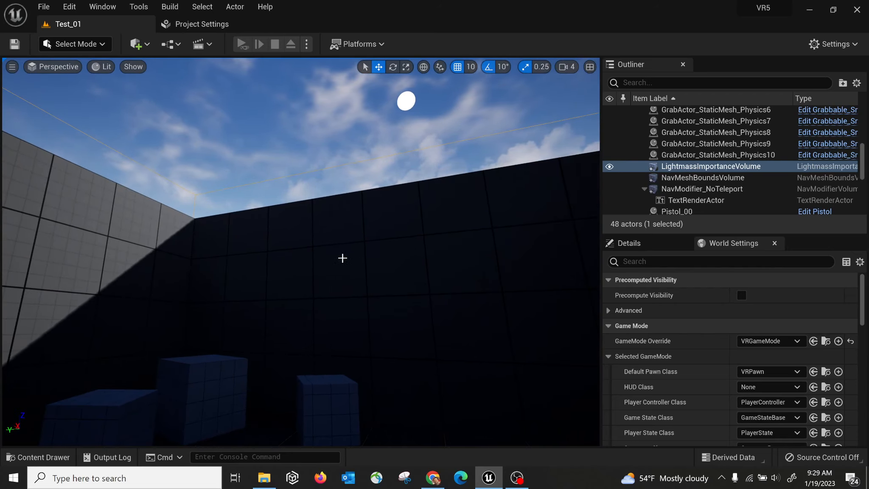
{"action": "right_click_drag", "start_coordinate": [346, 252], "coordinate": [393, 273]}
Fly back and forth among the stacked blue cubes, tables and outlined cubes.
{"action": "key", "text": "s"}
{"action": "key", "text": "a"}
{"action": "key", "text": "w"}
{"action": "key", "text": "s"}
{"action": "key", "text": "a"}
{"action": "key", "text": "d"}
{"action": "key", "text": "a"}
{"action": "key", "text": "d"}
{"action": "key", "text": "w"}
{"action": "right_click_drag", "start_coordinate": [393, 273], "coordinate": [310, 271]}
{"action": "key", "text": "s"}
{"action": "key", "text": "w"}
{"action": "key", "text": "s"}
{"action": "key", "text": "w"}
{"action": "key", "text": "s"}
{"action": "key", "text": "w"}
{"action": "key", "text": "s"}
{"action": "key", "text": "w"}
{"action": "key", "text": "s"}
{"action": "key", "text": "s"}
{"action": "key", "text": "w"}
{"action": "key", "text": "s"}
{"action": "key", "text": "w"}
{"action": "key", "text": "s"}
{"action": "key", "text": "w"}
{"action": "key", "text": "w"}
{"action": "key", "text": "s"}
Raise and lower the camera past the wall tops, then look around the shadowed corner and blue cubes.
{"action": "key", "text": "q"}
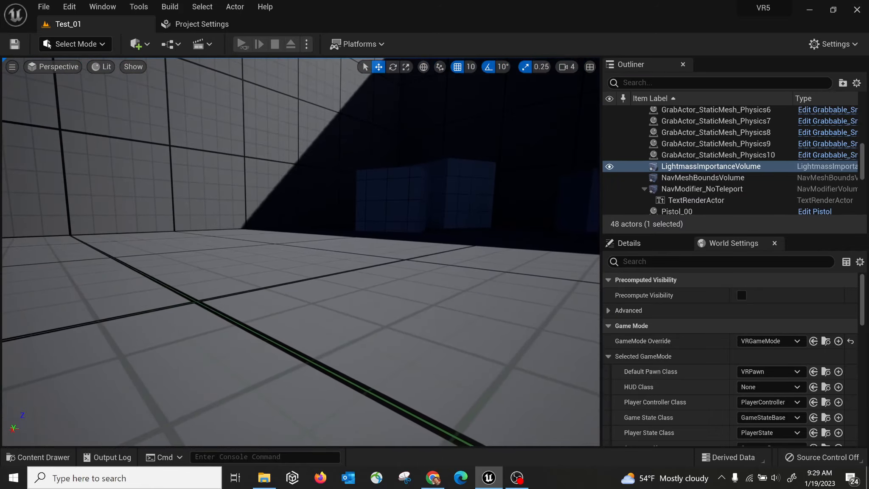
{"action": "key", "text": "e"}
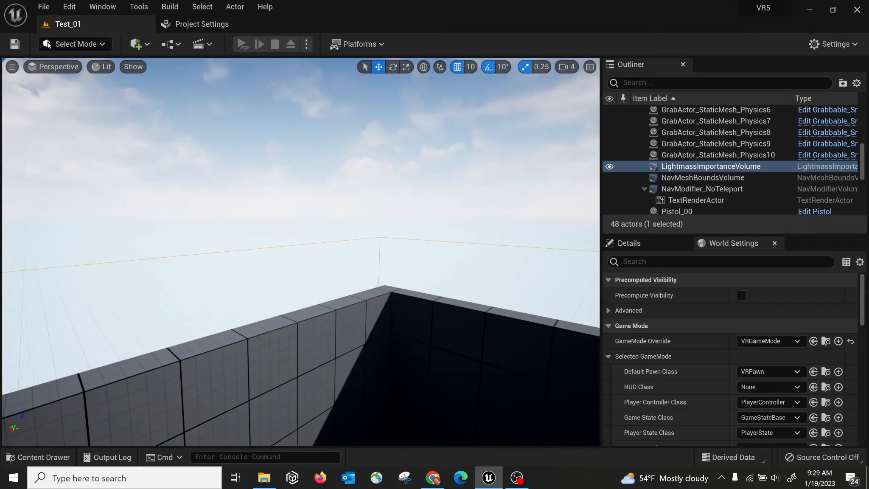
{"action": "key", "text": "q"}
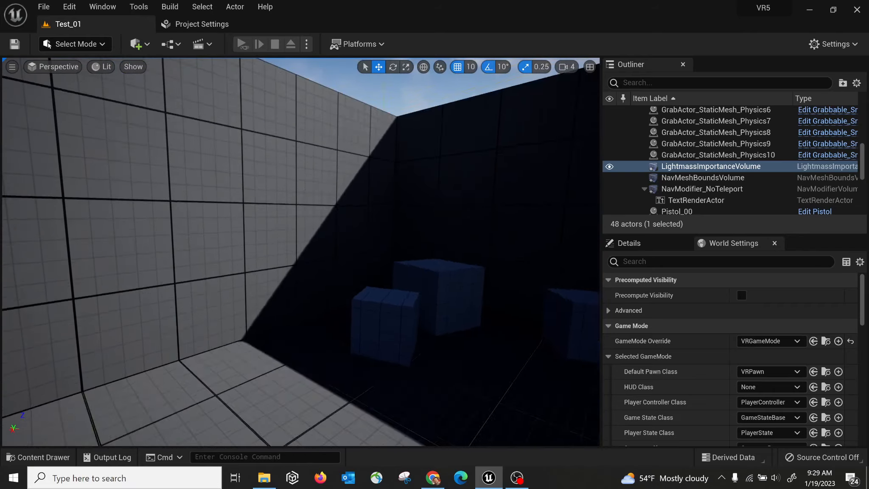
{"action": "key", "text": "e"}
{"action": "key", "text": "q"}
{"action": "key", "text": "e"}
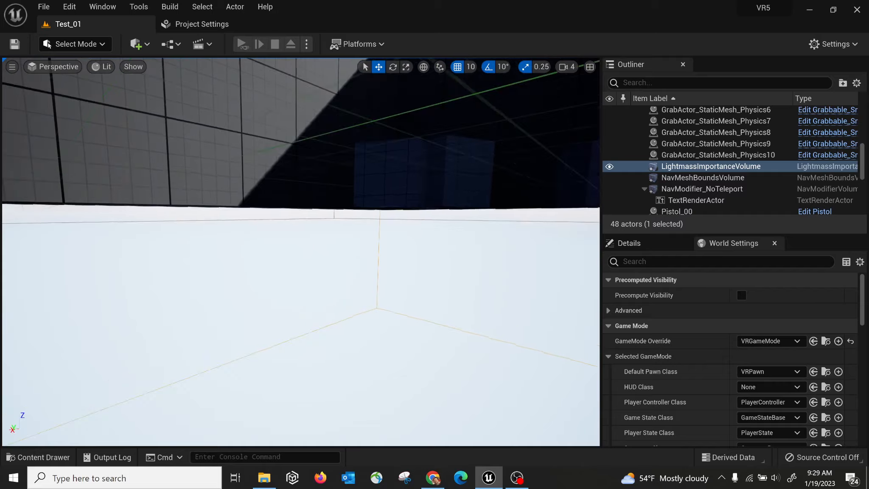
{"action": "key", "text": "e"}
{"action": "key", "text": "q"}
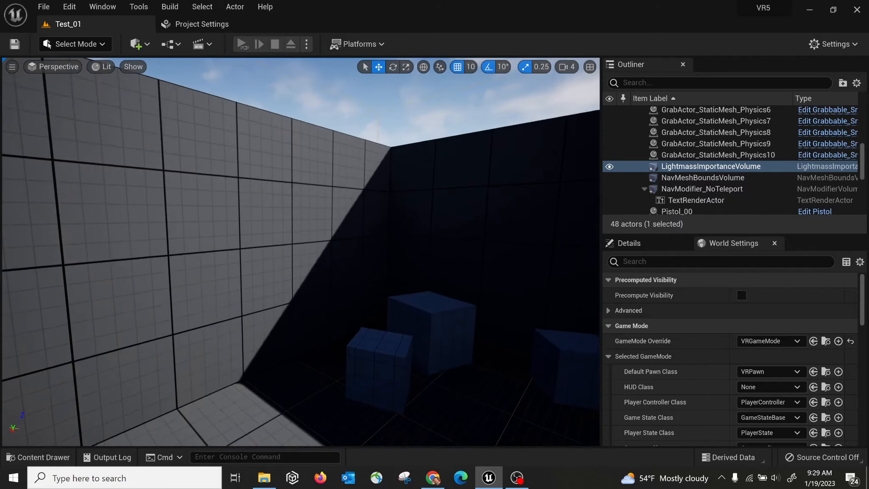
{"action": "key", "text": "e"}
{"action": "right_click_drag", "start_coordinate": [301, 252], "coordinate": [355, 235]}
{"action": "key", "text": "w"}
{"action": "key", "text": "s"}
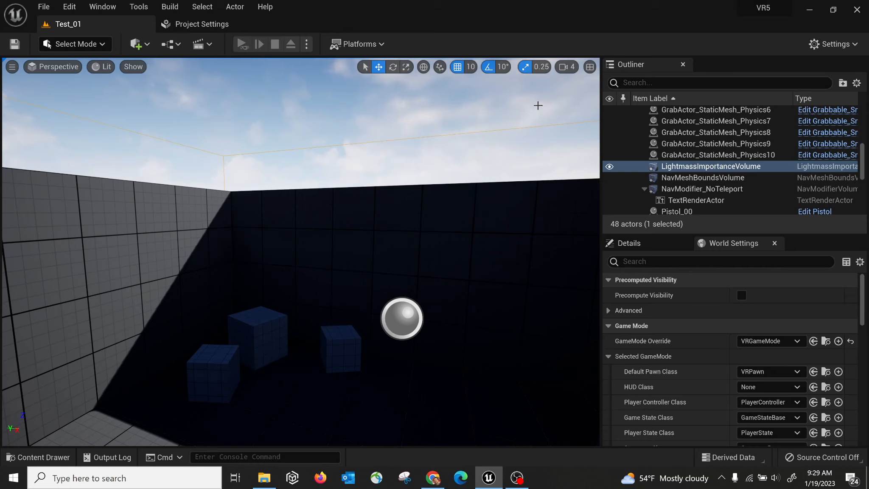
{"action": "left_click", "coordinate": [568, 67]}
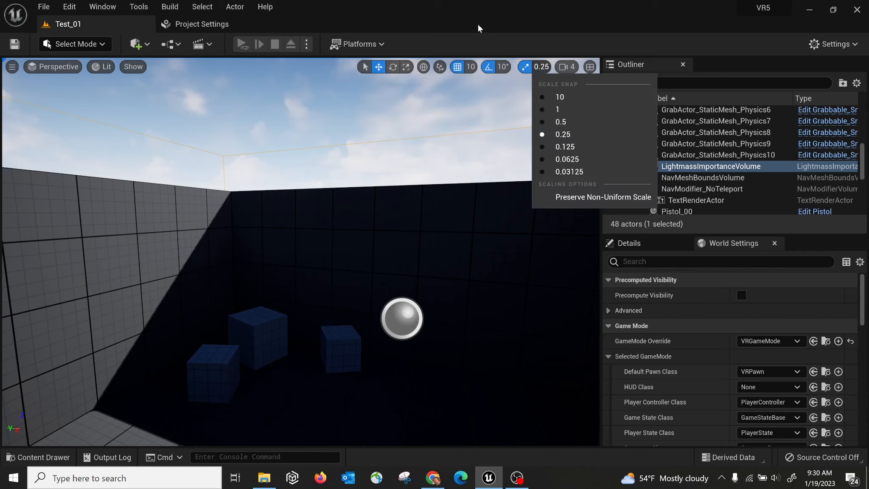
{"action": "right_click_drag", "start_coordinate": [409, 174], "coordinate": [463, 184]}
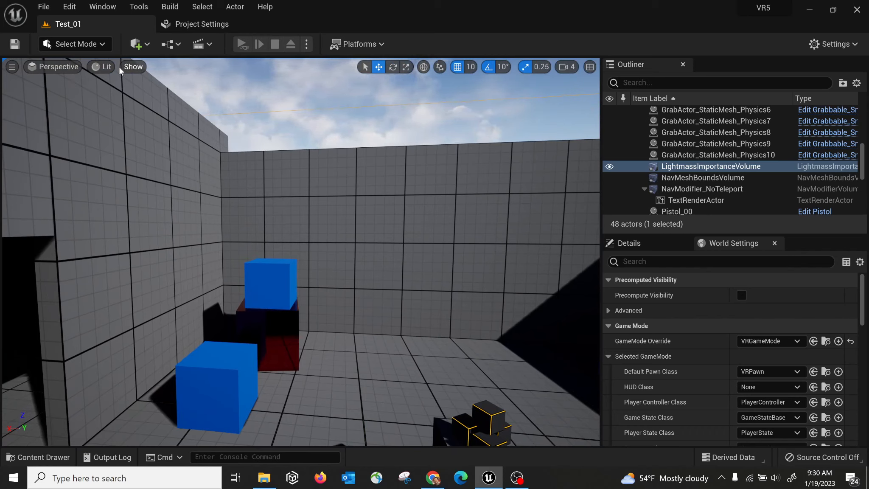
Switch the viewport to Unlit view mode and look around the room.
{"action": "left_click", "coordinate": [103, 67]}
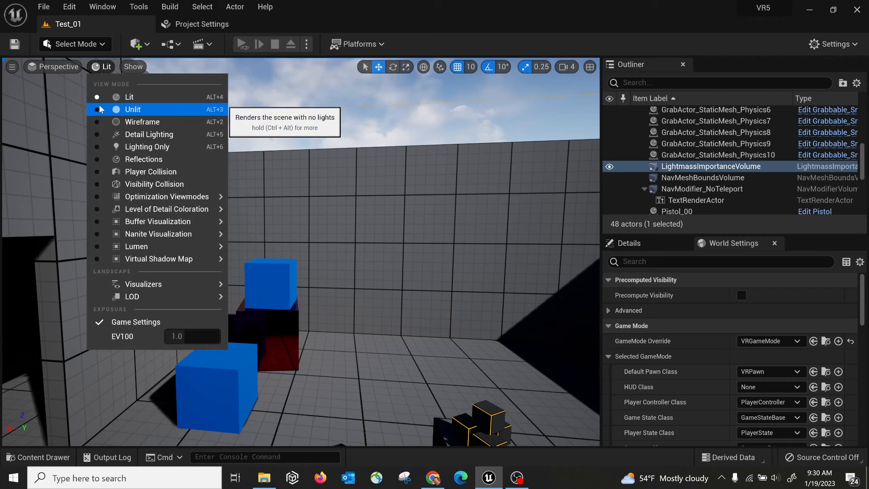
{"action": "left_click", "coordinate": [138, 111]}
{"action": "right_click_drag", "start_coordinate": [300, 252], "coordinate": [229, 263]}
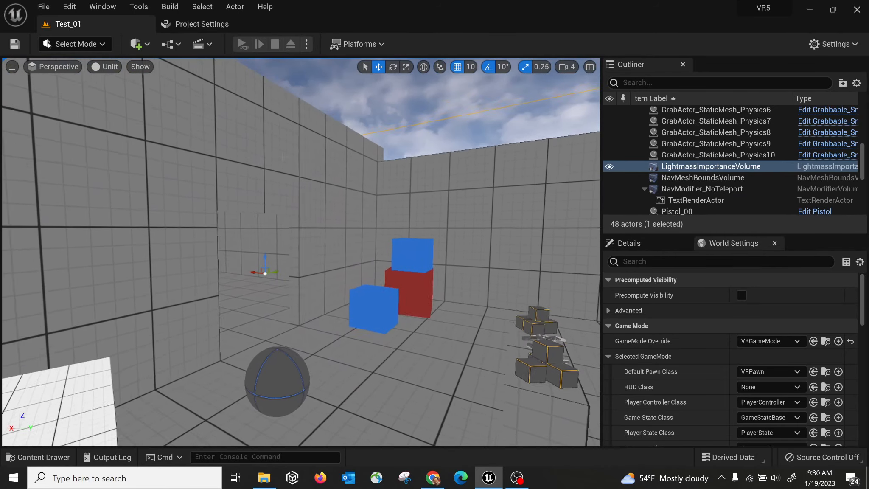
Switch the viewport to Wireframe view mode and look around the level.
{"action": "left_click", "coordinate": [106, 66]}
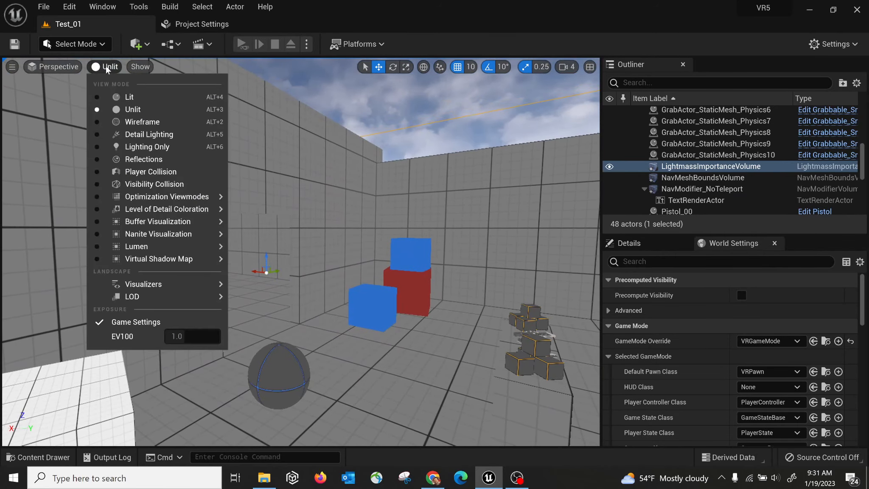
{"action": "left_click", "coordinate": [145, 122]}
{"action": "right_click_drag", "start_coordinate": [299, 171], "coordinate": [263, 191]}
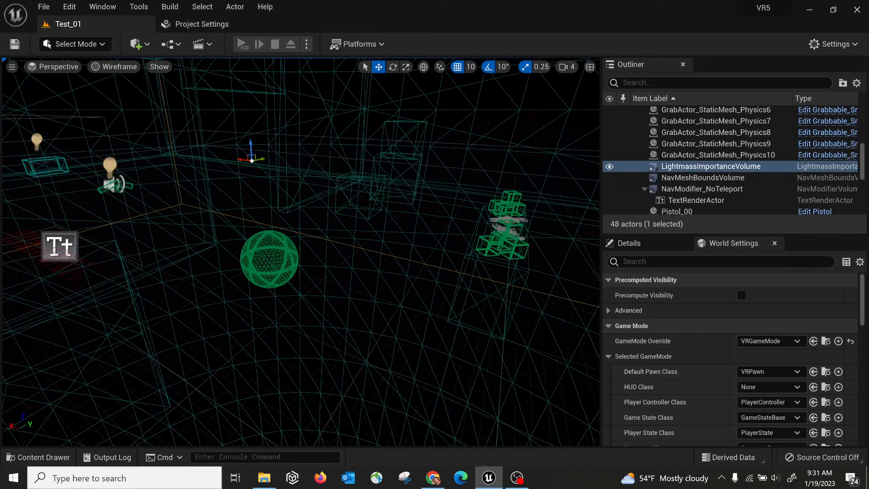
Select SM_Ball_01, focus on it with F, and orbit around its wireframe mesh.
{"action": "left_click", "coordinate": [256, 257]}
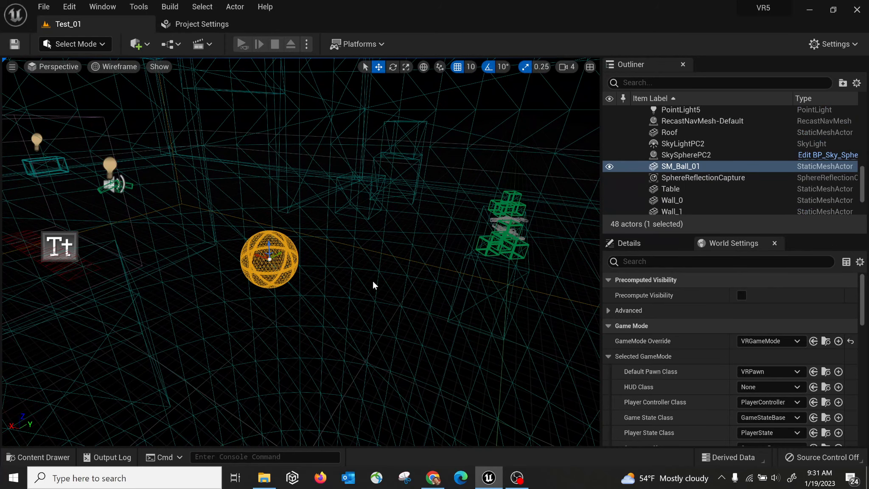
{"action": "key", "text": "f"}
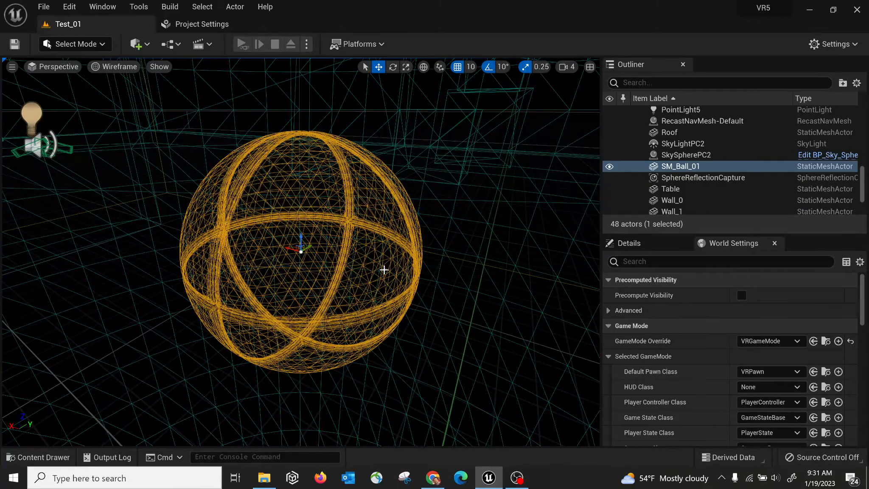
{"action": "right_click_drag", "start_coordinate": [294, 283], "coordinate": [266, 287]}
{"action": "key", "text": "f"}
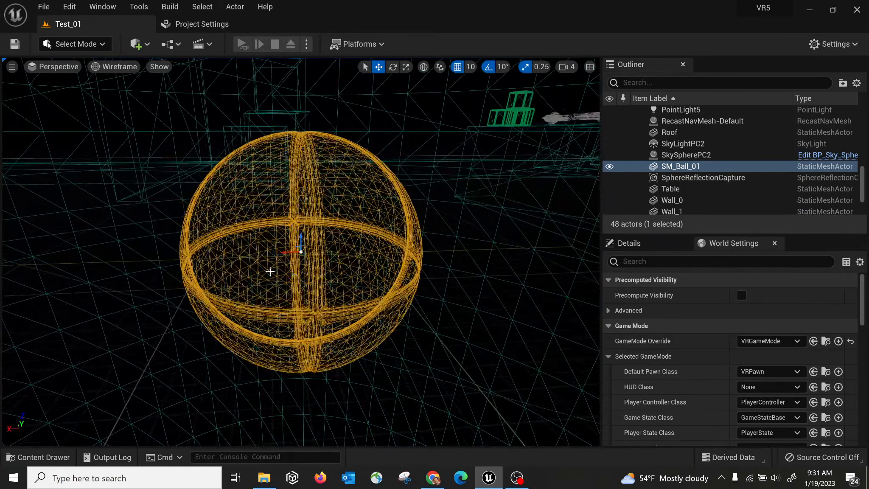
{"action": "right_click_drag", "start_coordinate": [334, 222], "coordinate": [311, 216]}
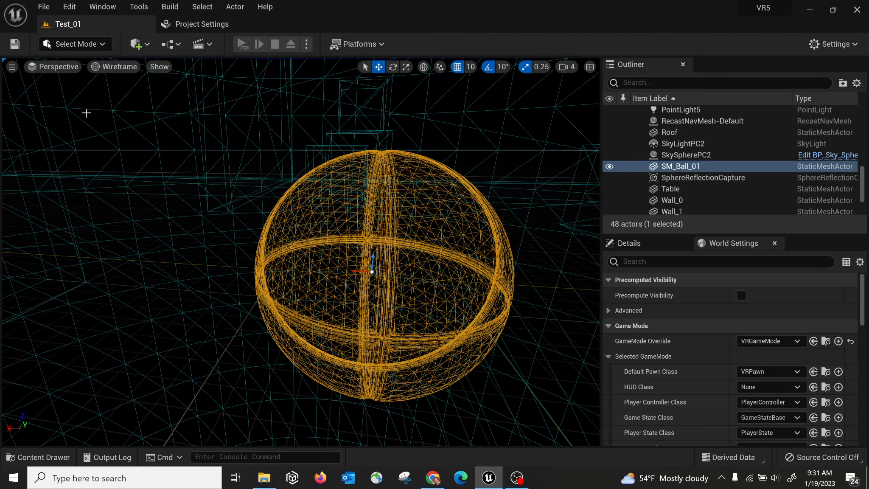
{"action": "right_click_drag", "start_coordinate": [294, 282], "coordinate": [314, 274]}
Browse the Lumen and Buffer Visualization view modes, then switch the viewport back to Lit.
{"action": "left_click", "coordinate": [111, 67]}
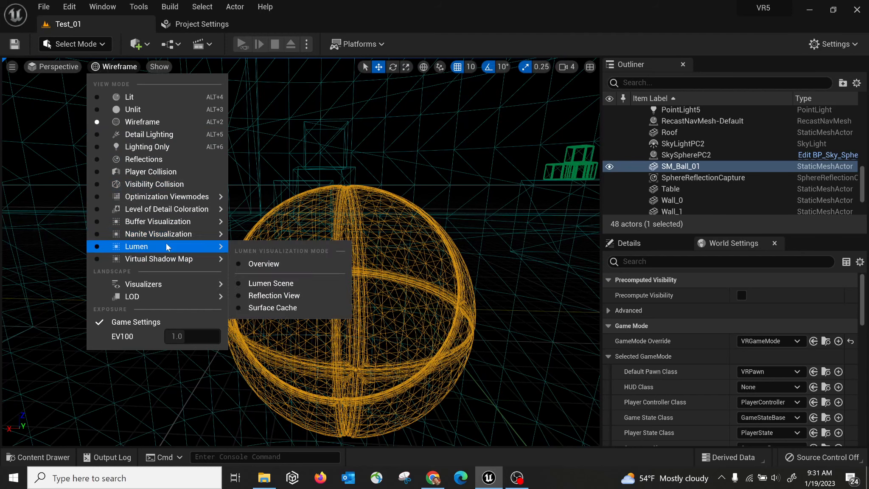
{"action": "mouse_move", "coordinate": [118, 237]}
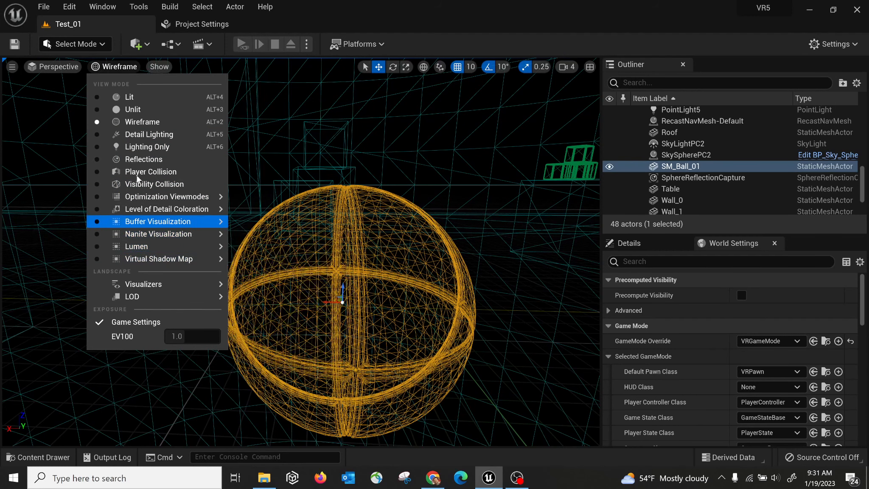
{"action": "mouse_move", "coordinate": [150, 287]}
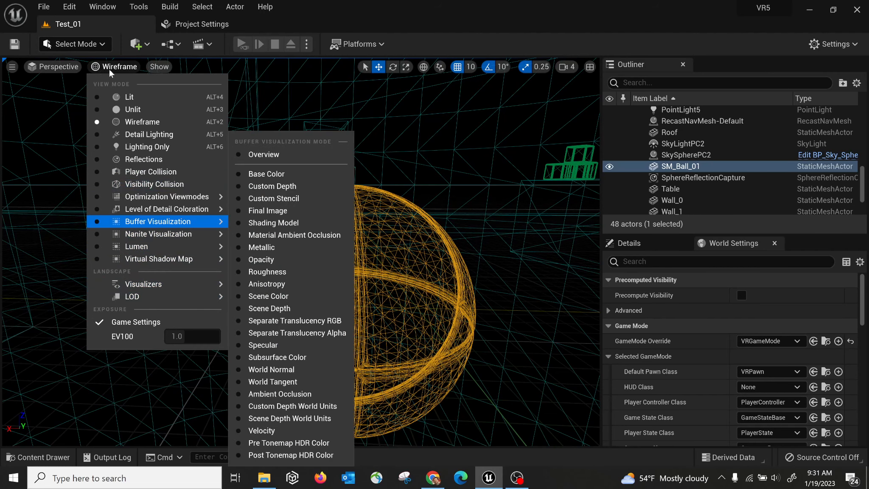
{"action": "left_click", "coordinate": [96, 67]}
{"action": "left_click", "coordinate": [97, 66]}
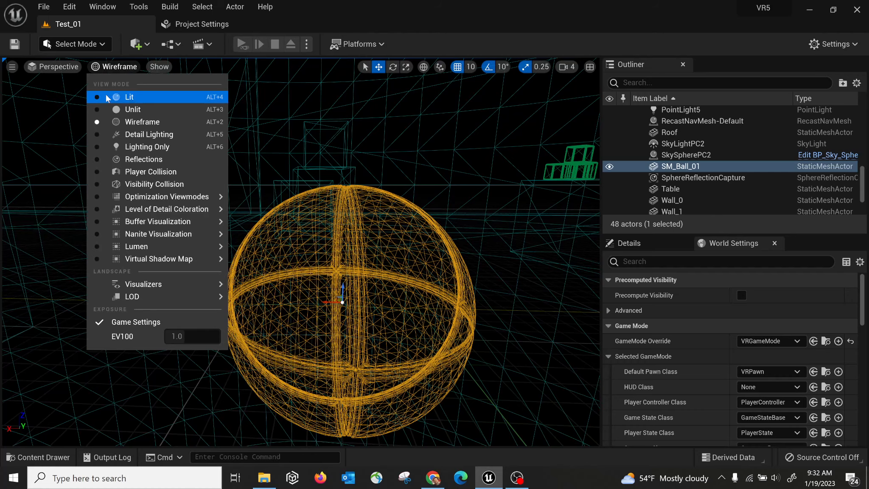
{"action": "left_click", "coordinate": [130, 96]}
{"action": "mouse_move", "coordinate": [332, 231]}
{"action": "right_mouse_down"}
{"action": "mouse_move", "coordinate": [354, 250]}
{"action": "mouse_move", "coordinate": [280, 246]}
{"action": "mouse_move", "coordinate": [259, 199]}
{"action": "mouse_move", "coordinate": [330, 232]}
{"action": "right_mouse_up"}
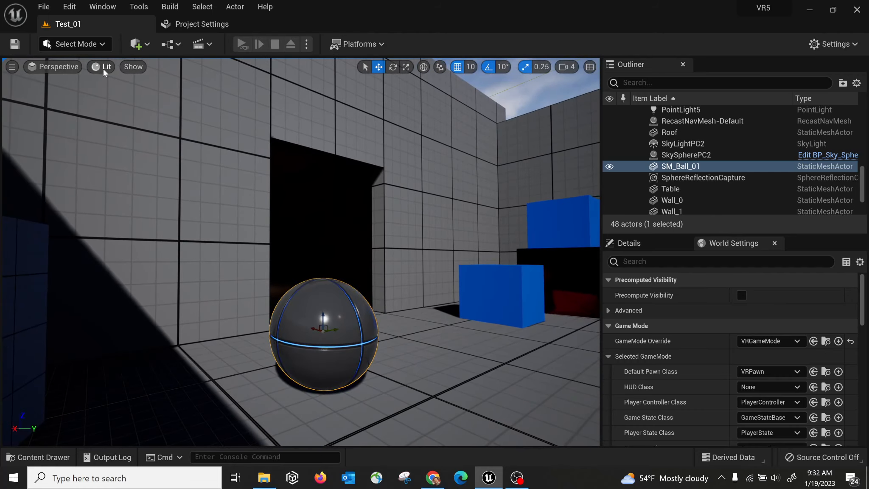
{"action": "left_click", "coordinate": [103, 68]}
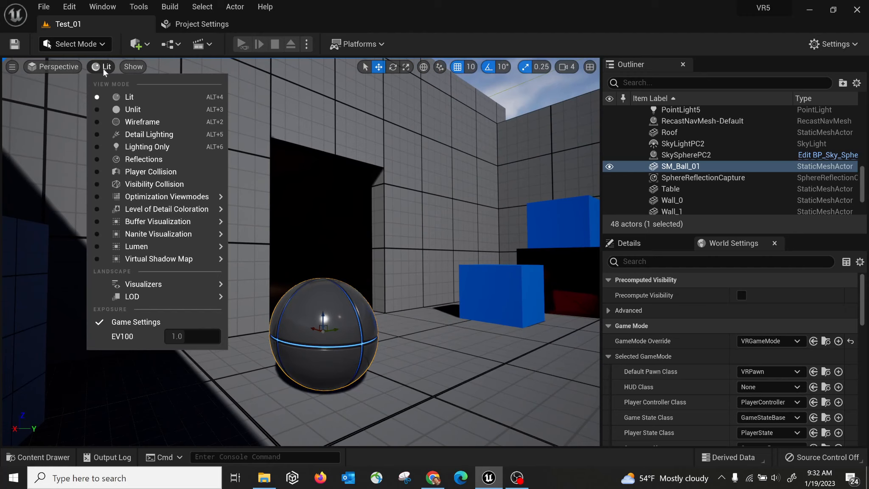
Leave the view mode menu and bring up the viewport's Show flags list.
{"action": "mouse_move", "coordinate": [166, 284]}
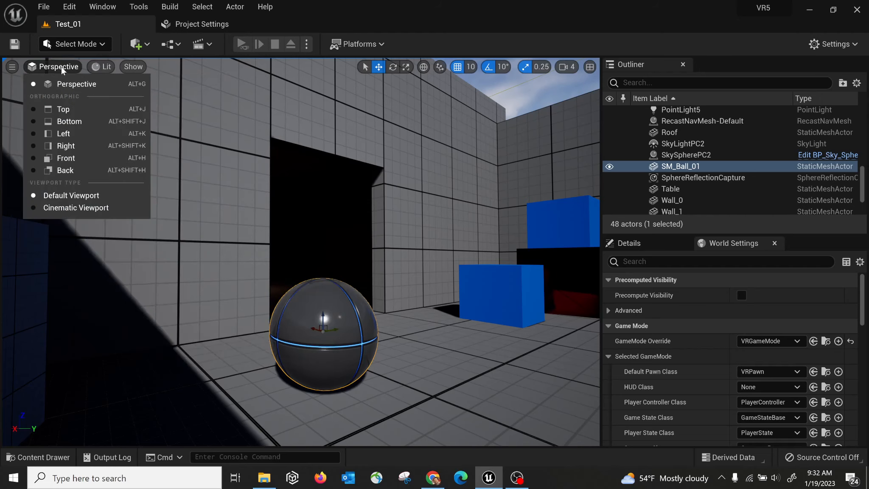
{"action": "mouse_move", "coordinate": [143, 69]}
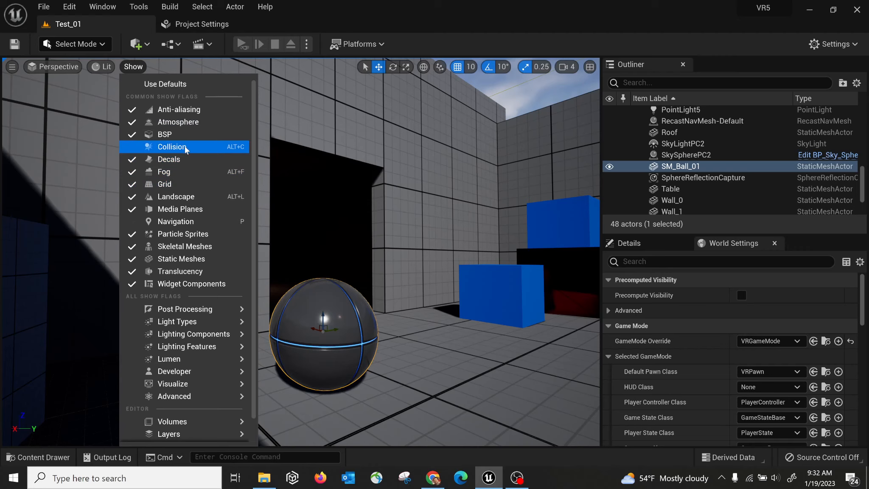
{"action": "left_click", "coordinate": [134, 150]}
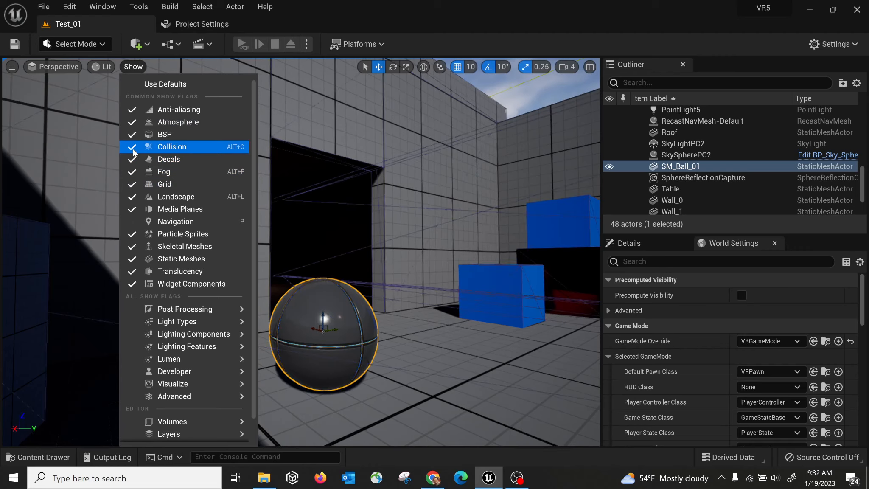
{"action": "right_click_drag", "start_coordinate": [462, 173], "coordinate": [252, 155]}
{"action": "right_click_drag", "start_coordinate": [323, 212], "coordinate": [380, 195]}
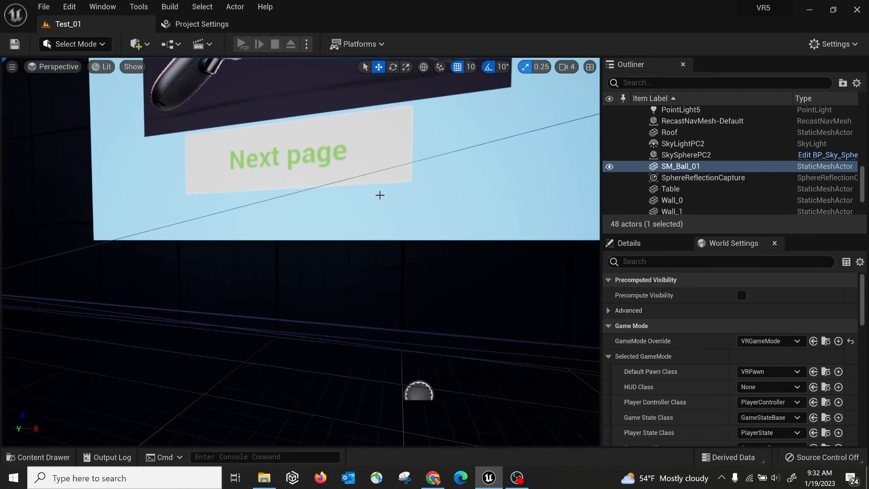
{"action": "left_click", "coordinate": [136, 70]}
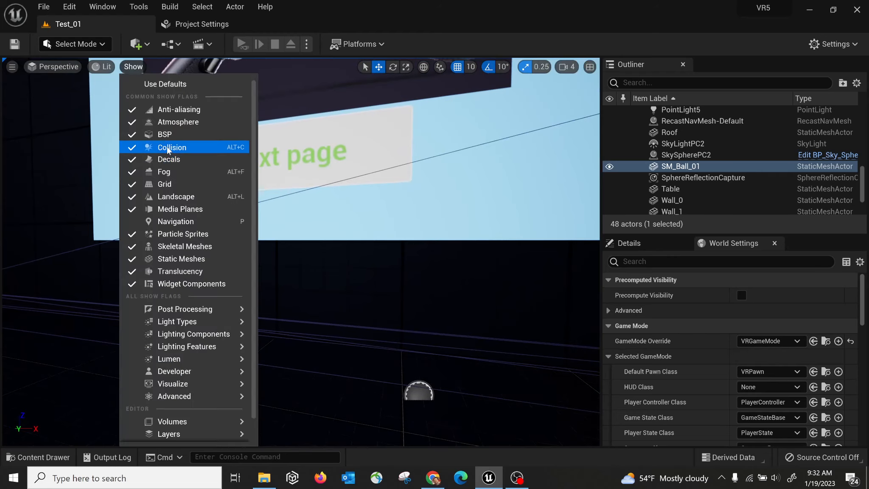
{"action": "left_click", "coordinate": [167, 147]}
{"action": "left_click", "coordinate": [134, 67]}
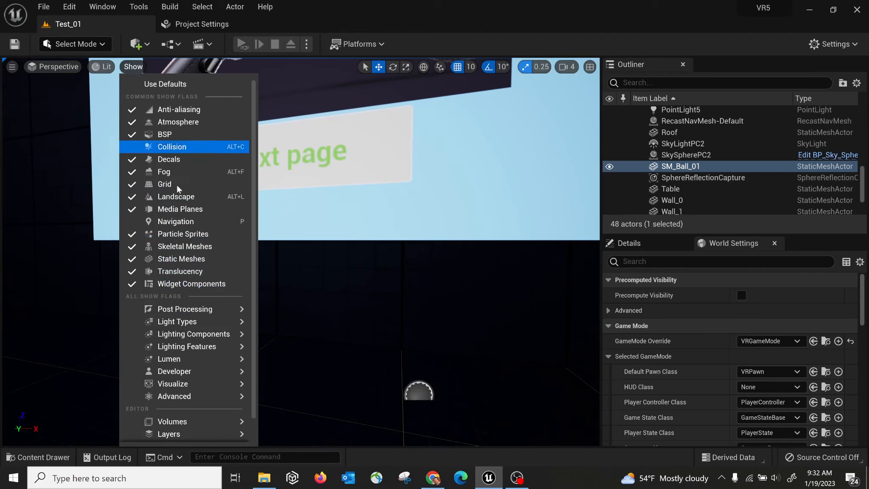
{"action": "mouse_move", "coordinate": [204, 321]}
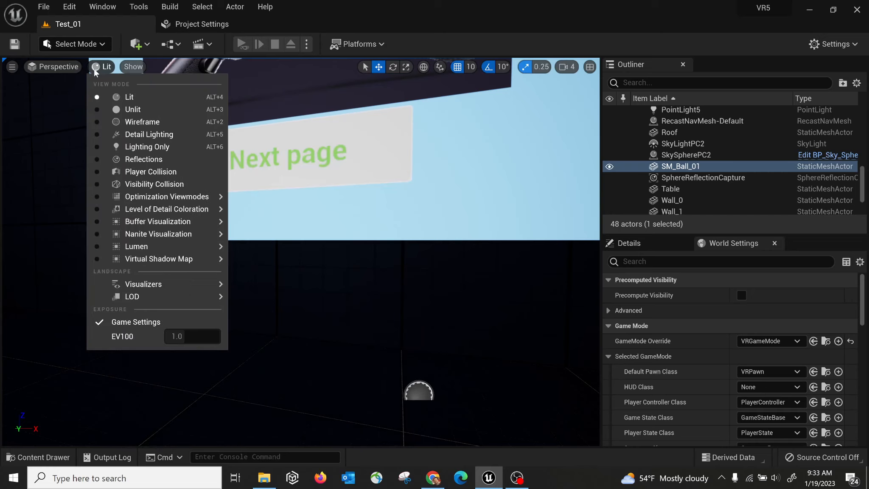
Switch to the Top view, zoom out, and try Lit and then Wireframe rendering.
{"action": "mouse_move", "coordinate": [65, 67]}
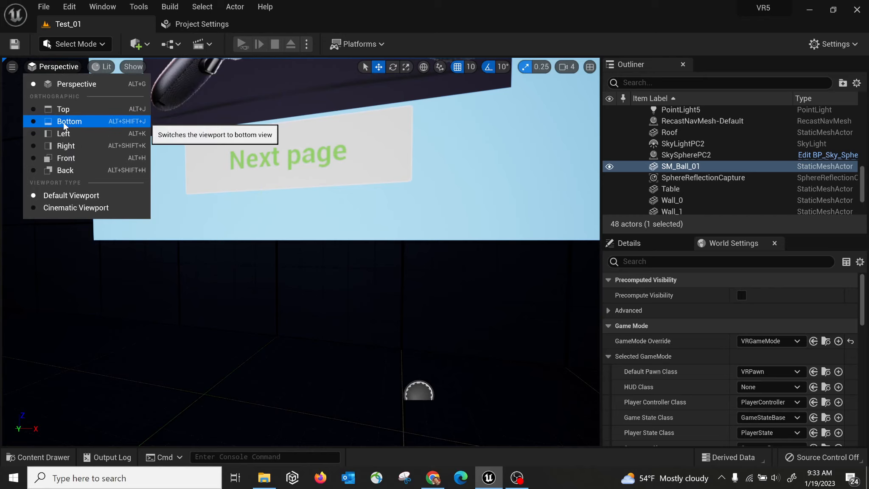
{"action": "left_click", "coordinate": [66, 111]}
{"action": "scroll", "coordinate": [185, 245], "scroll_direction": "down", "scroll_amount": 7}
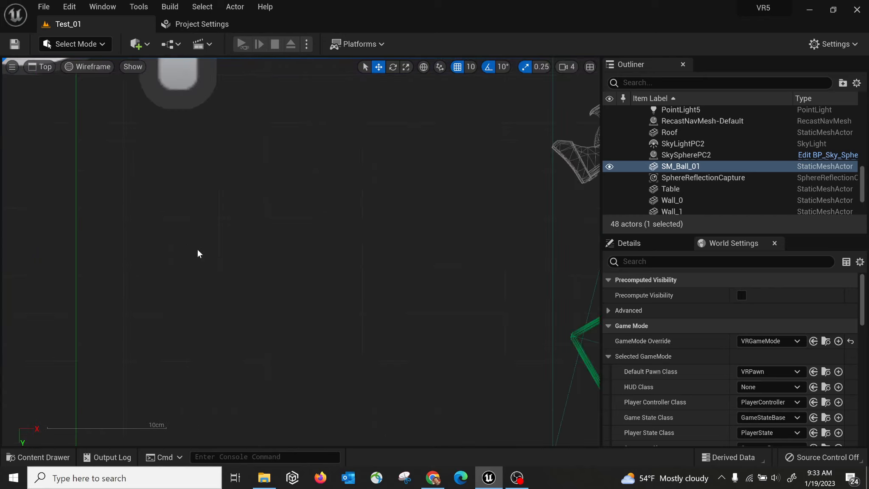
{"action": "scroll", "coordinate": [228, 265], "scroll_direction": "down", "scroll_amount": 10}
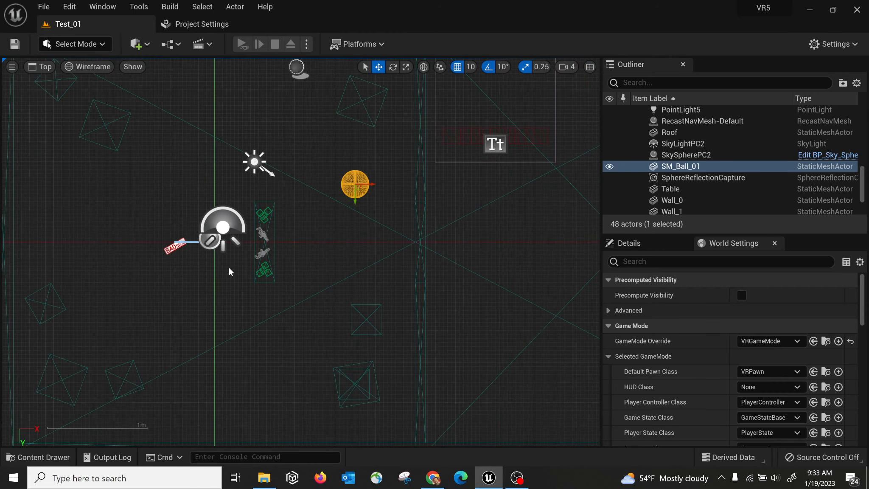
{"action": "left_click", "coordinate": [94, 68]}
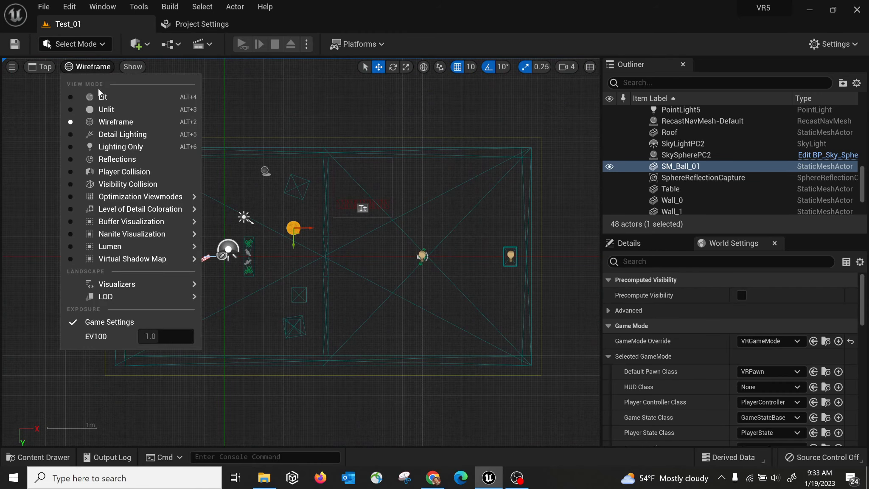
{"action": "left_click", "coordinate": [102, 95]}
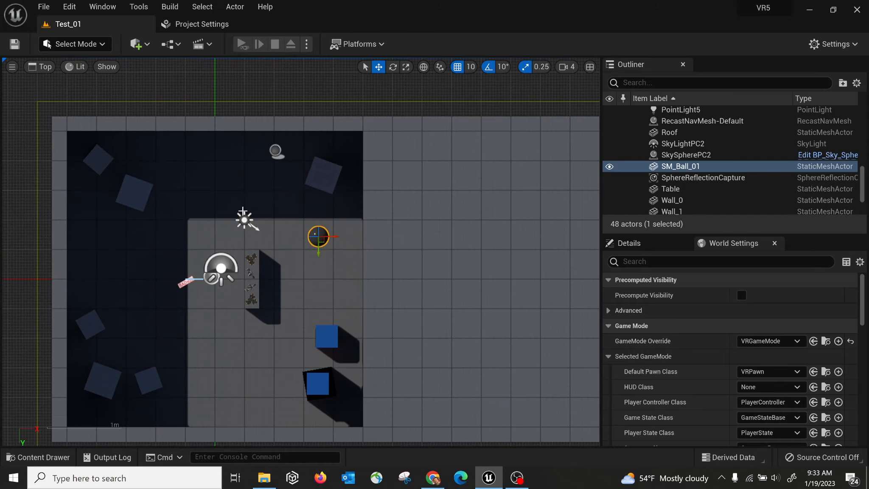
{"action": "left_click", "coordinate": [76, 67]}
{"action": "left_click", "coordinate": [106, 121]}
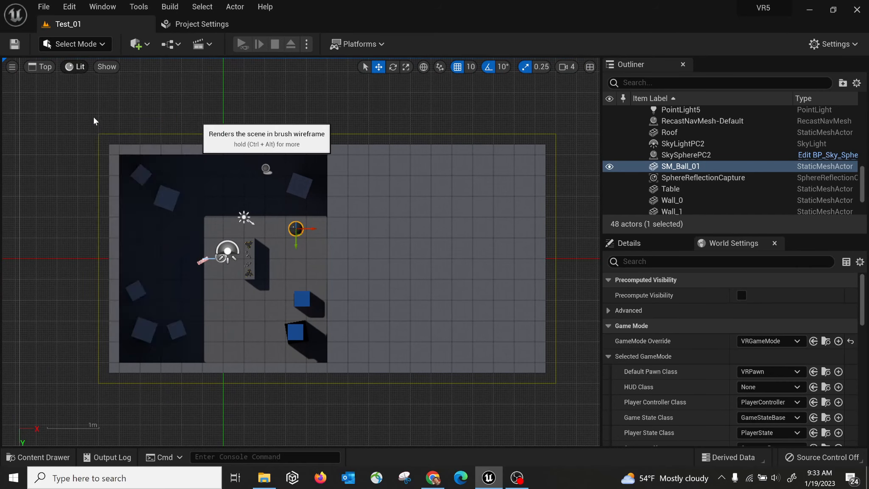
Switch to a lit Perspective view showing the sky and First Page panel, then bring up viewport options.
{"action": "left_click", "coordinate": [42, 67]}
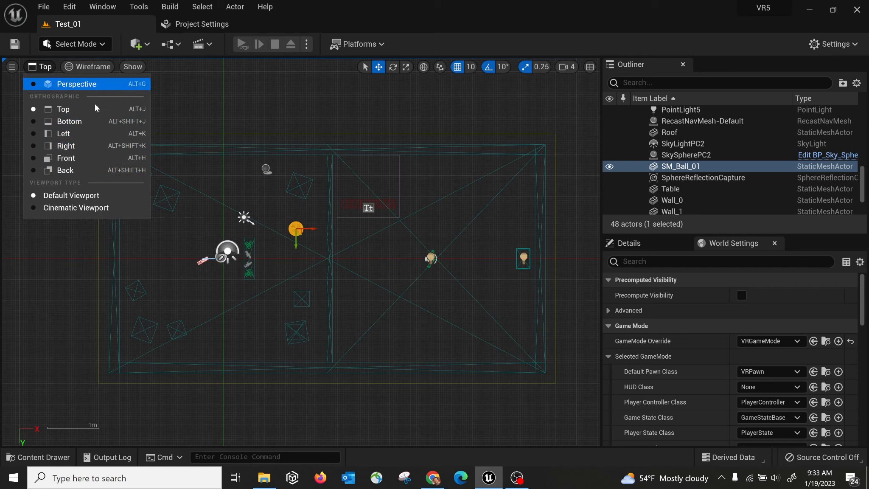
{"action": "left_click", "coordinate": [77, 84]}
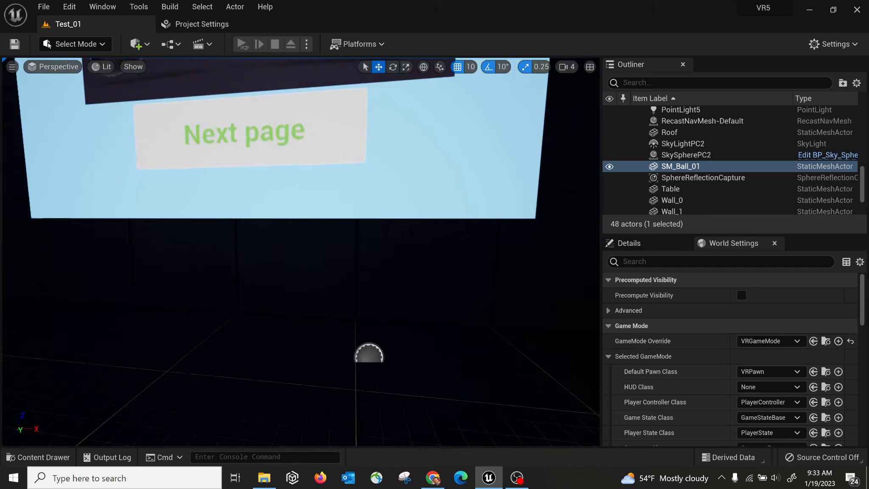
{"action": "right_click_drag", "start_coordinate": [34, 126], "coordinate": [34, 126]}
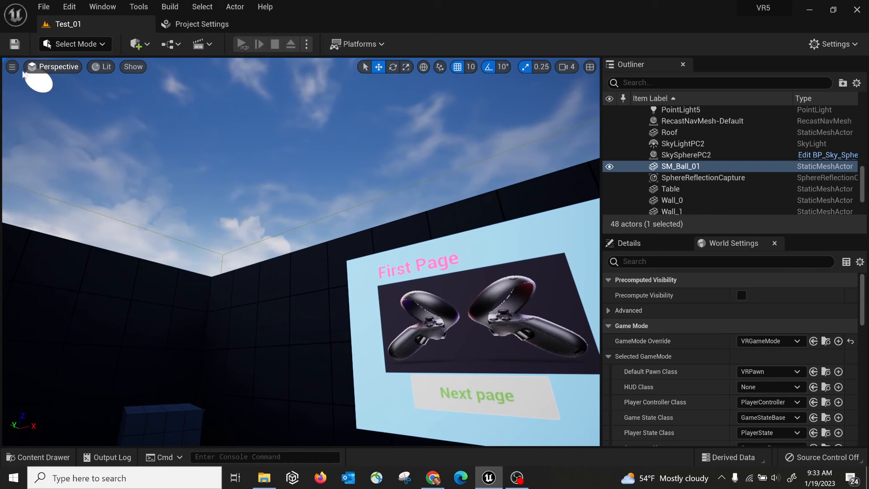
{"action": "left_click", "coordinate": [9, 69]}
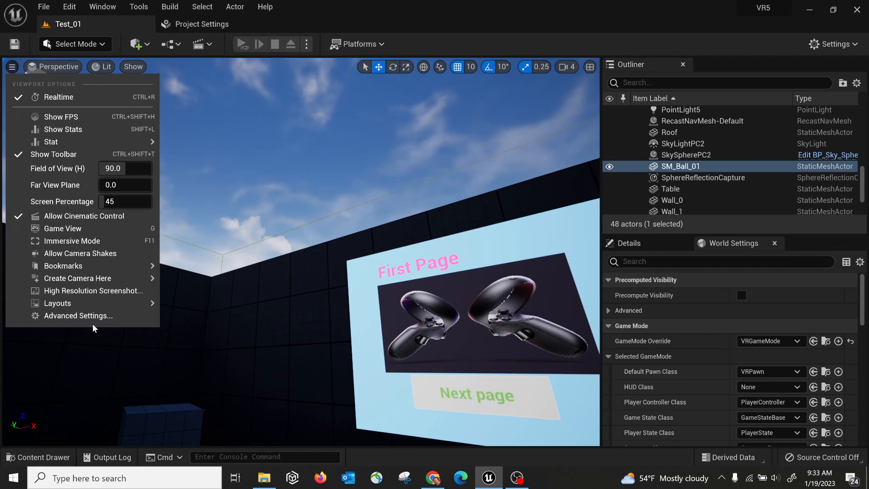
Choose the four-pane 2x2 layout and adjust the Right and Perspective views slightly.
{"action": "mouse_move", "coordinate": [82, 304]}
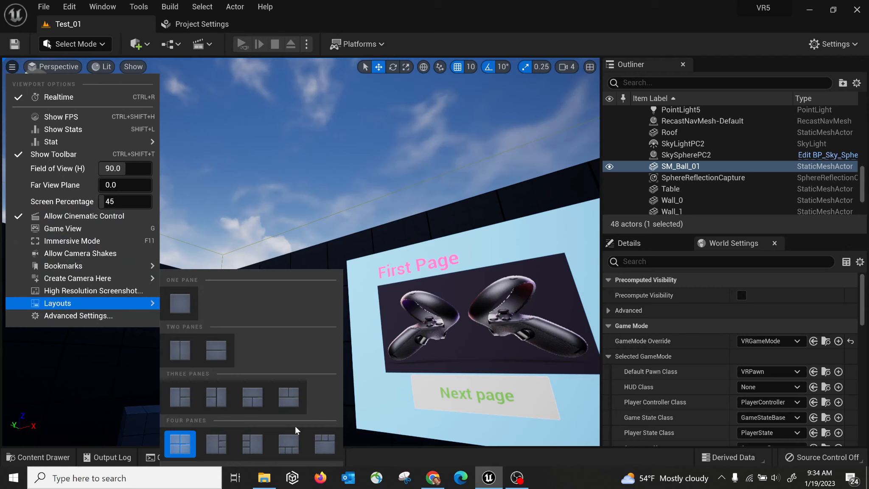
{"action": "left_click", "coordinate": [180, 443]}
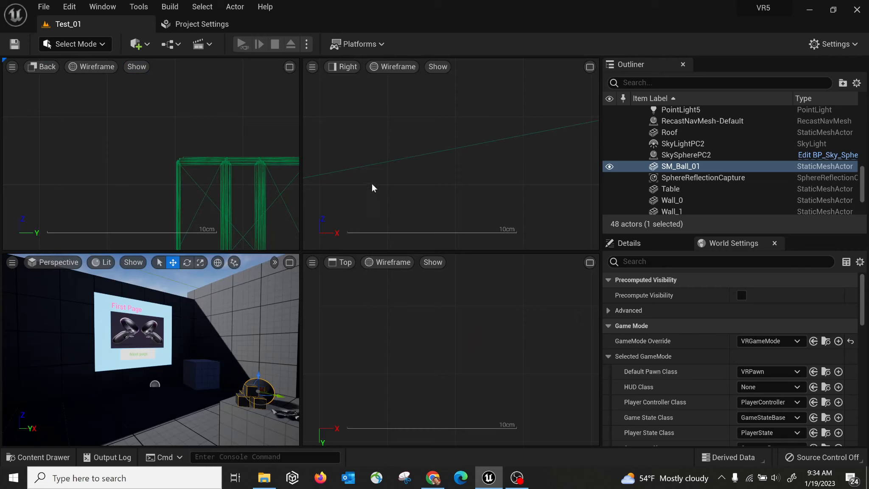
{"action": "mouse_move", "coordinate": [375, 176]}
{"action": "right_mouse_down"}
{"action": "mouse_move", "coordinate": [364, 167]}
{"action": "mouse_move", "coordinate": [388, 180]}
{"action": "right_mouse_up"}
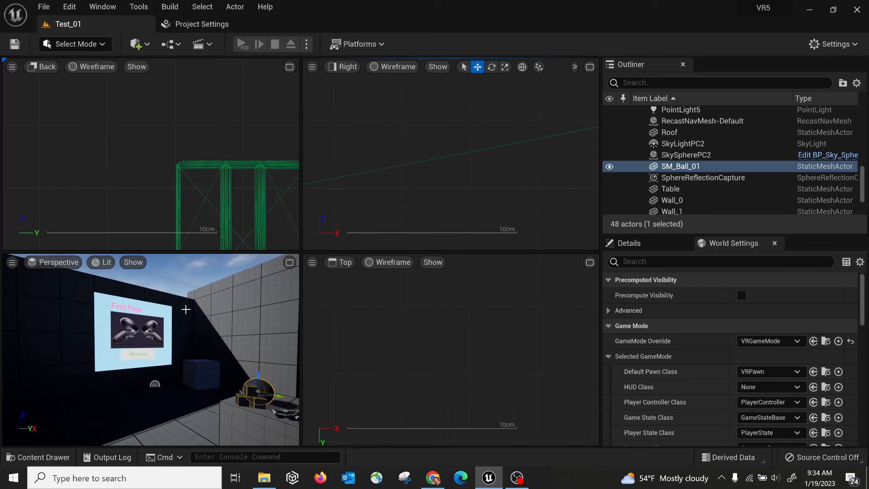
{"action": "right_click_drag", "start_coordinate": [185, 309], "coordinate": [184, 307]}
In the Back view, select the wireframe frame object and reopen its viewport options.
{"action": "left_click", "coordinate": [10, 67]}
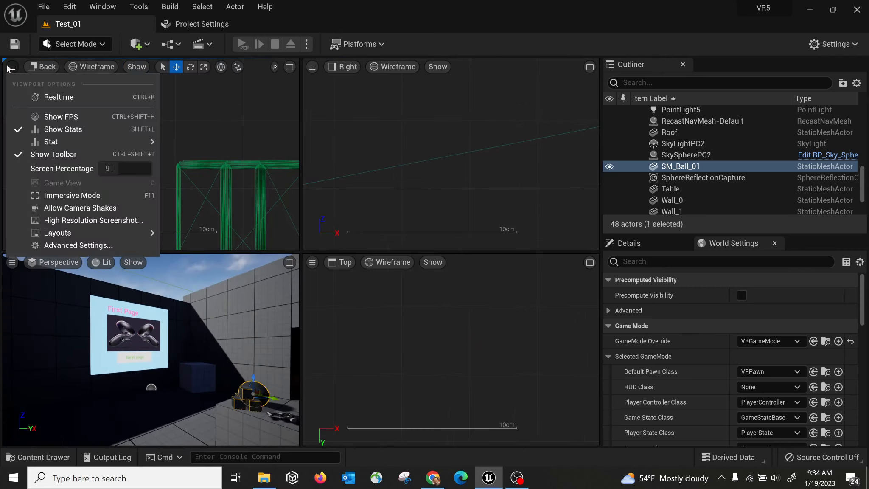
{"action": "left_click", "coordinate": [213, 166]}
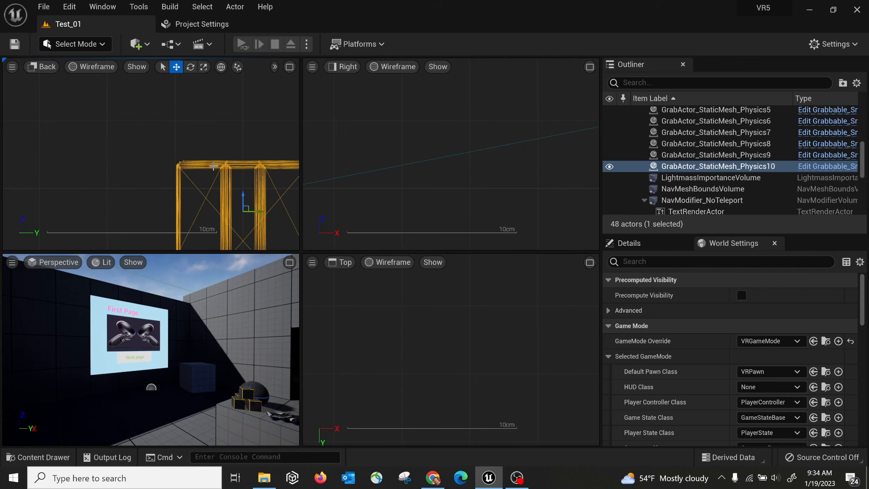
{"action": "left_click", "coordinate": [12, 67]}
{"action": "mouse_move", "coordinate": [72, 234]}
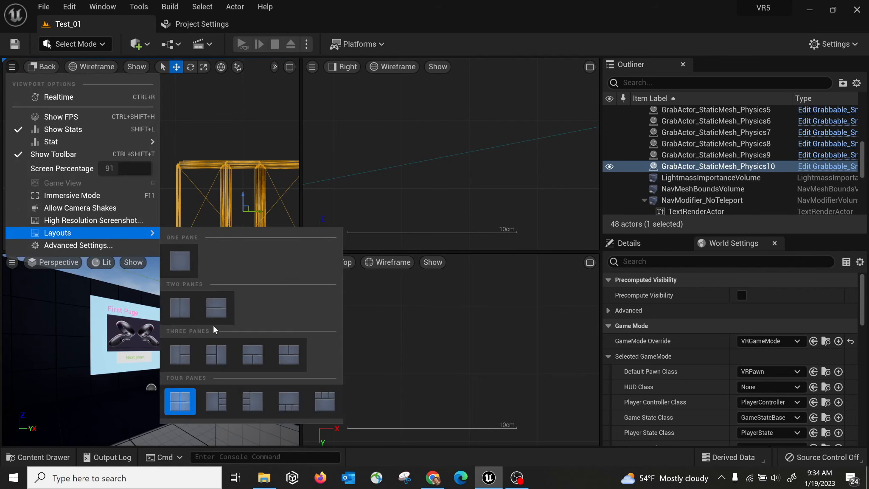
Clear the selection, zoom and pan the Back view, and select SM_Ball_01.
{"action": "left_click", "coordinate": [218, 121]}
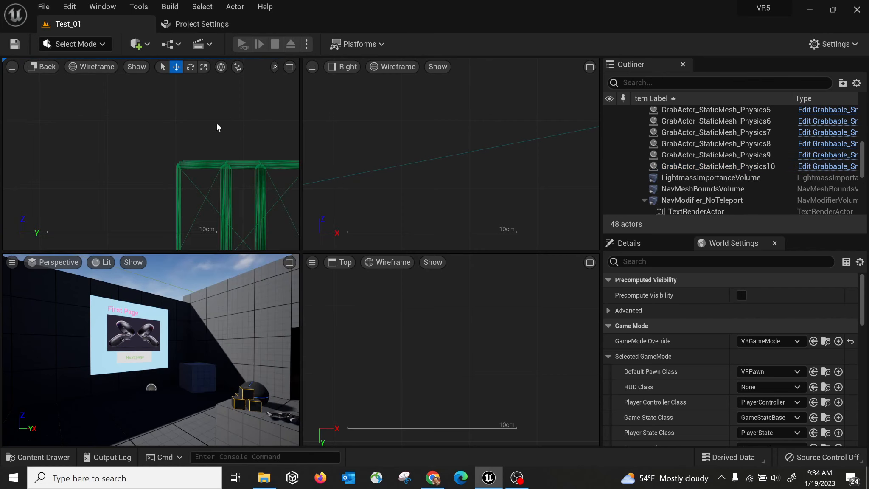
{"action": "scroll", "coordinate": [177, 148], "scroll_direction": "down", "scroll_amount": 8}
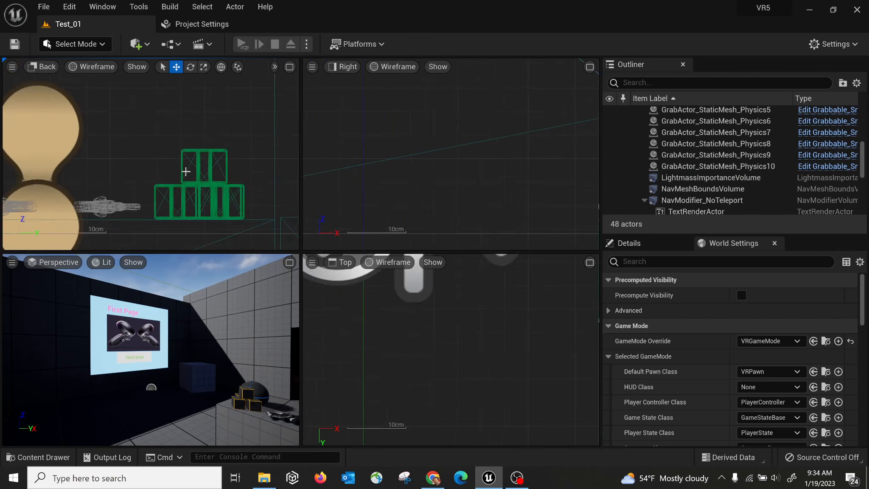
{"action": "scroll", "coordinate": [186, 171], "scroll_direction": "down", "scroll_amount": 6}
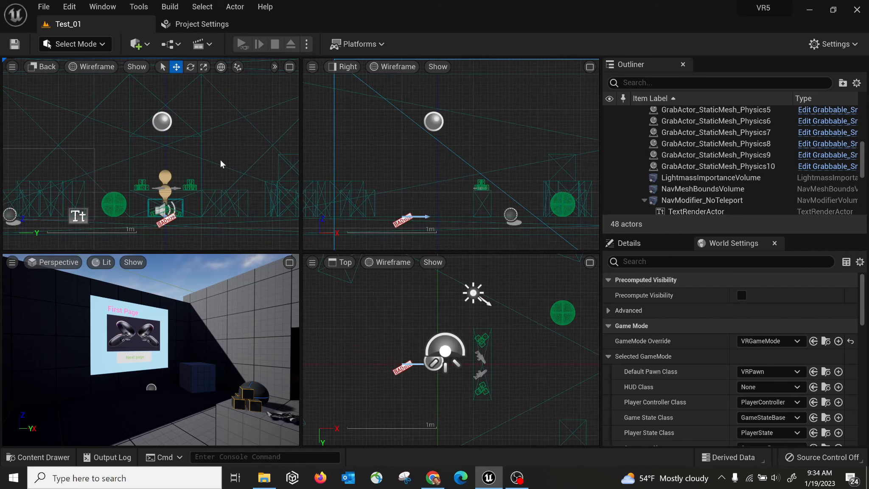
{"action": "scroll", "coordinate": [221, 164], "scroll_direction": "down", "scroll_amount": 6}
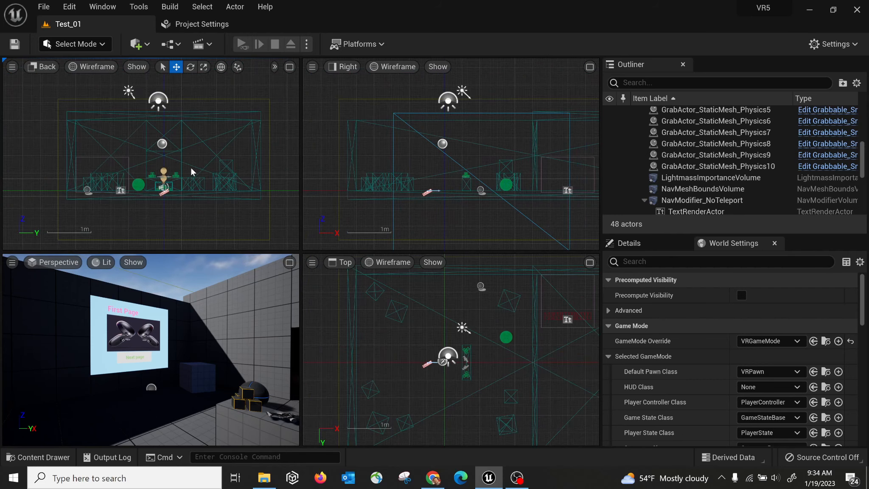
{"action": "scroll", "coordinate": [191, 168], "scroll_direction": "up", "scroll_amount": 6}
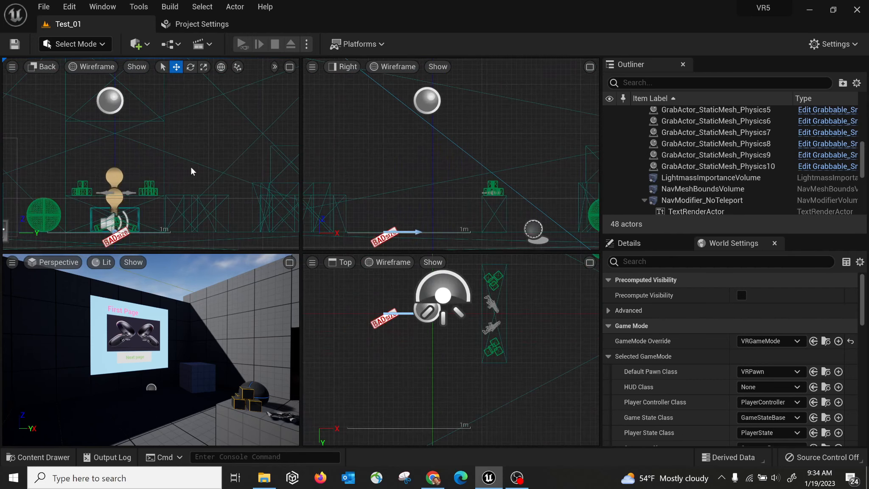
{"action": "scroll", "coordinate": [191, 167], "scroll_direction": "down", "scroll_amount": 1}
{"action": "left_click", "coordinate": [86, 203]}
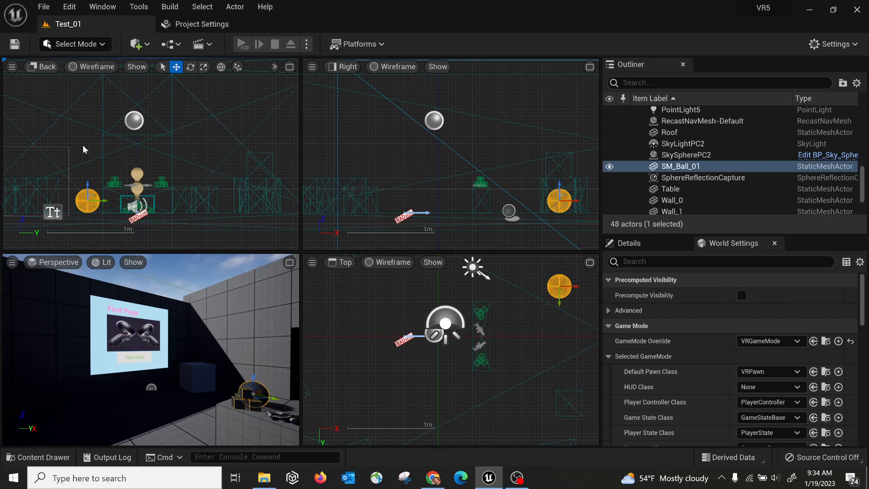
{"action": "scroll", "coordinate": [88, 153], "scroll_direction": "up", "scroll_amount": 4}
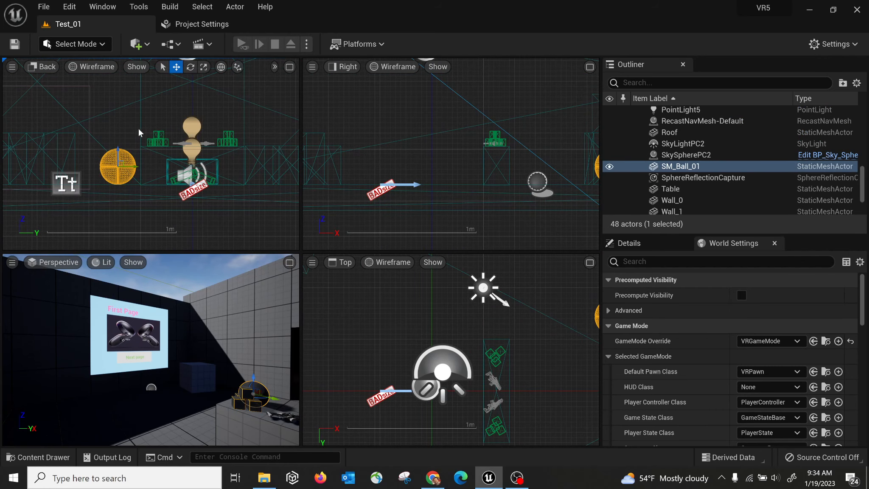
{"action": "mouse_move", "coordinate": [138, 128]}
{"action": "right_mouse_down"}
{"action": "mouse_move", "coordinate": [125, 134]}
{"action": "mouse_move", "coordinate": [80, 122]}
{"action": "mouse_move", "coordinate": [129, 122]}
{"action": "right_mouse_up"}
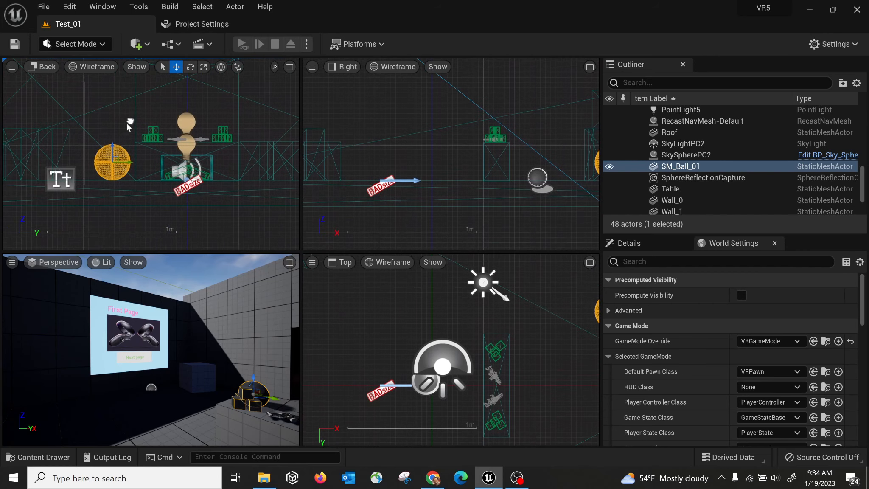
{"action": "scroll", "coordinate": [126, 123], "scroll_direction": "up", "scroll_amount": 3}
Reselect SM_Ball_01, nudge it back and forth along Y, then slightly down along Z.
{"action": "left_click", "coordinate": [125, 108]}
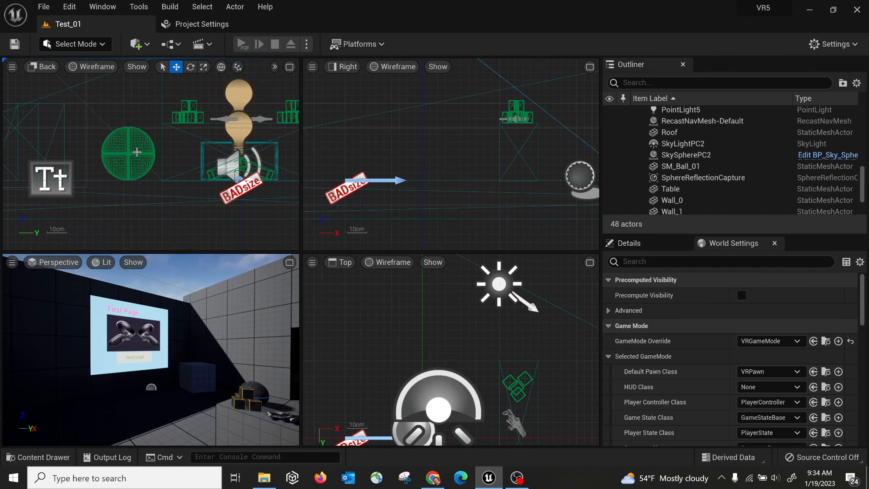
{"action": "left_click", "coordinate": [136, 152]}
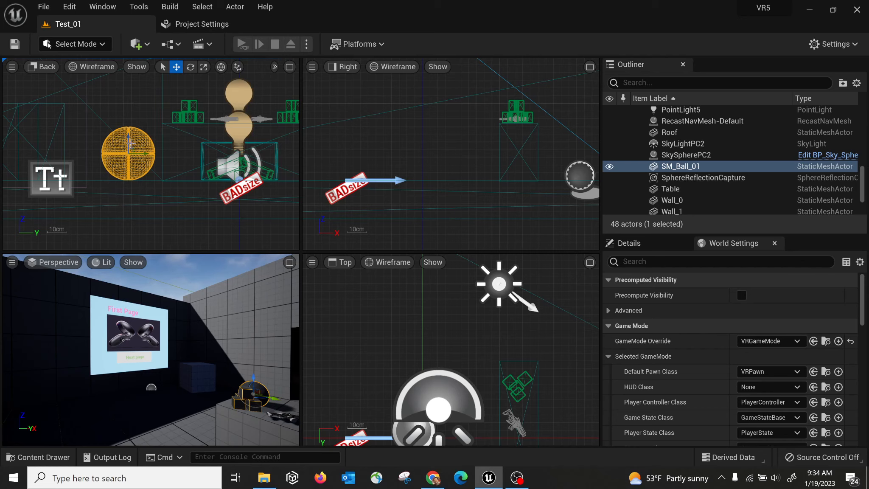
{"action": "left_click_drag", "start_coordinate": [146, 153], "coordinate": [137, 120]}
{"action": "left_click", "coordinate": [134, 120]}
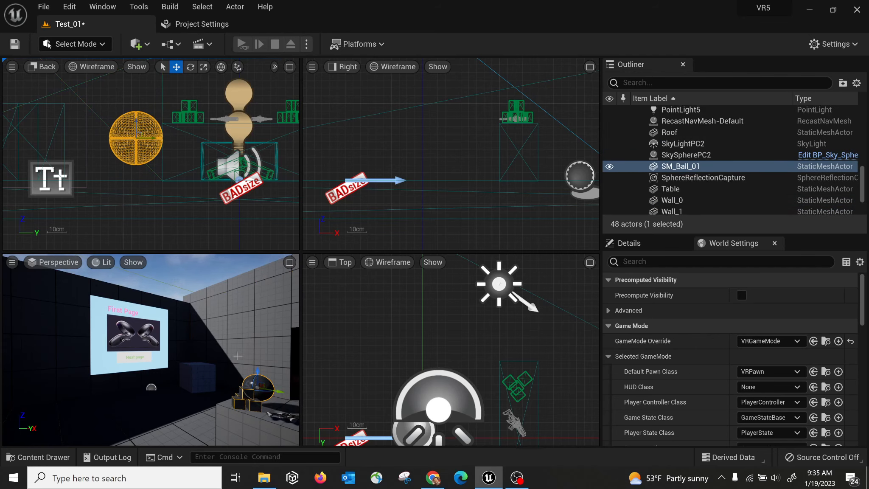
{"action": "left_click", "coordinate": [289, 262]}
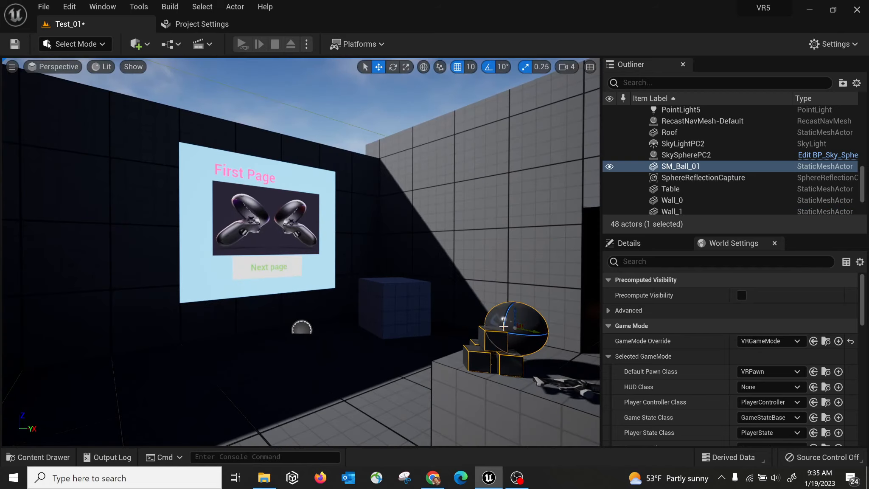
{"action": "scroll", "coordinate": [553, 336], "scroll_direction": "up", "scroll_amount": 3}
{"action": "scroll", "coordinate": [535, 339], "scroll_direction": "down", "scroll_amount": 3}
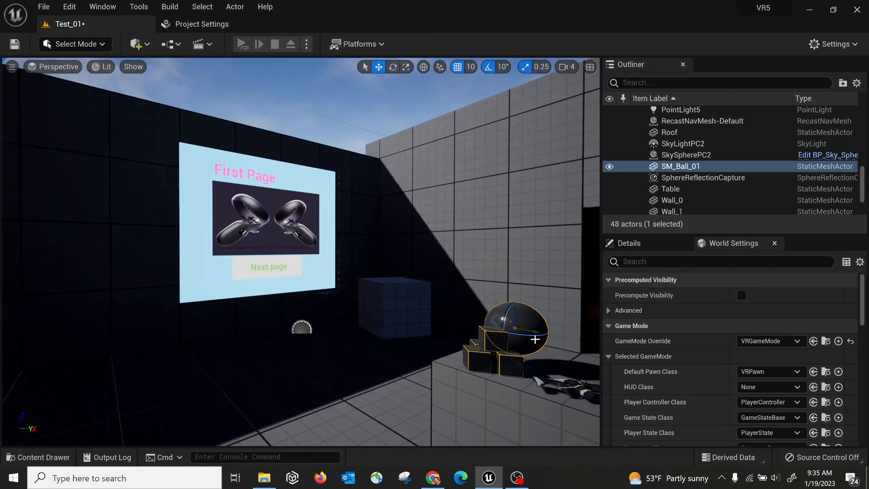
{"action": "scroll", "coordinate": [484, 346], "scroll_direction": "up", "scroll_amount": 2}
{"action": "key", "text": "f"}
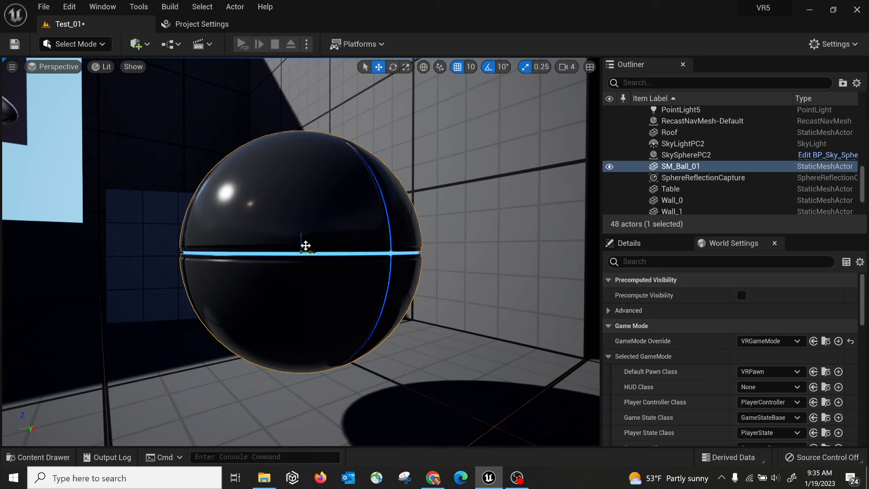
{"action": "left_click_drag", "start_coordinate": [301, 238], "coordinate": [308, 196]}
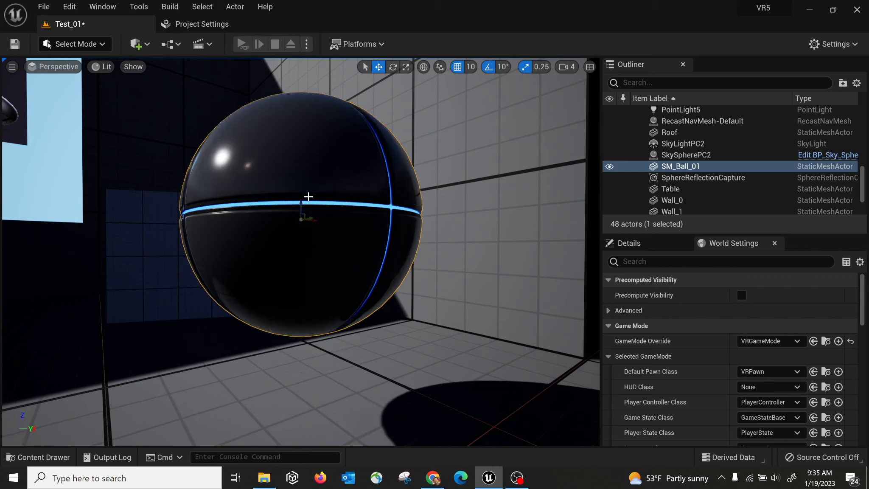
{"action": "key", "text": "bracketright"}
{"action": "left_click_drag", "start_coordinate": [247, 190], "coordinate": [174, 220], "text": "alt"}
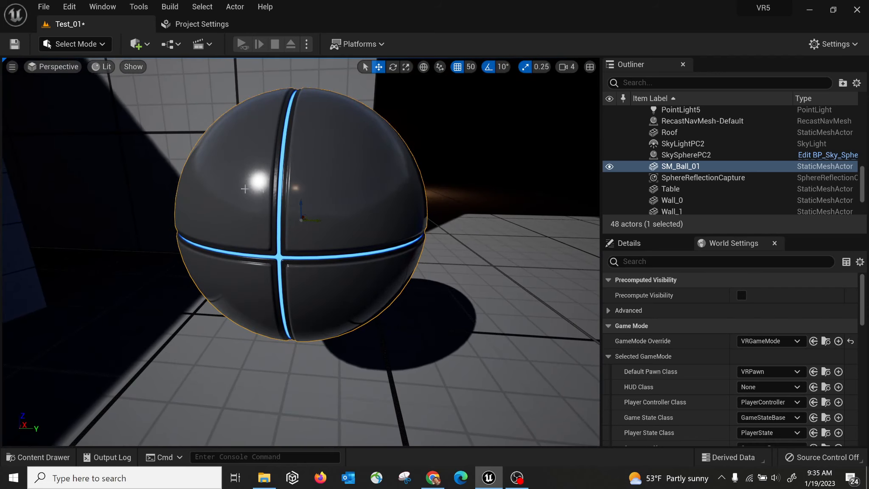
{"action": "mouse_move", "coordinate": [353, 257]}
{"action": "right_mouse_down"}
{"action": "mouse_move", "coordinate": [289, 216]}
{"action": "mouse_move", "coordinate": [348, 255]}
{"action": "right_mouse_up"}
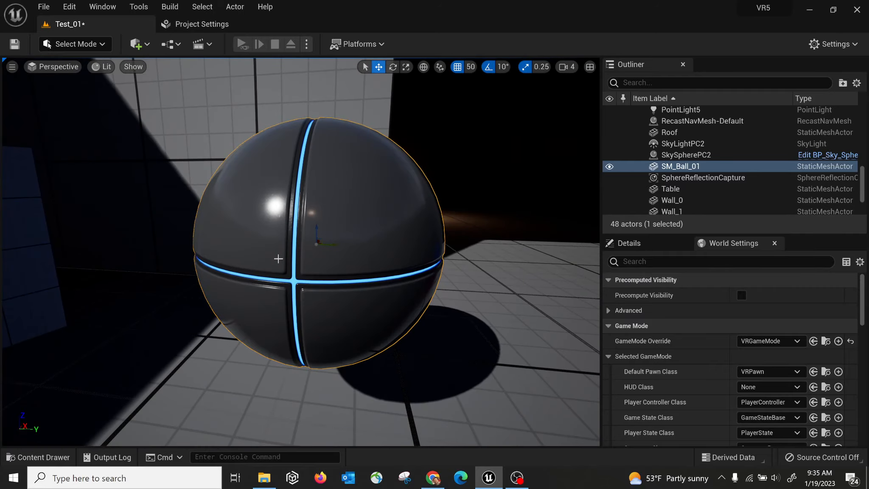
{"action": "left_click_drag", "start_coordinate": [279, 258], "coordinate": [296, 233], "text": "alt"}
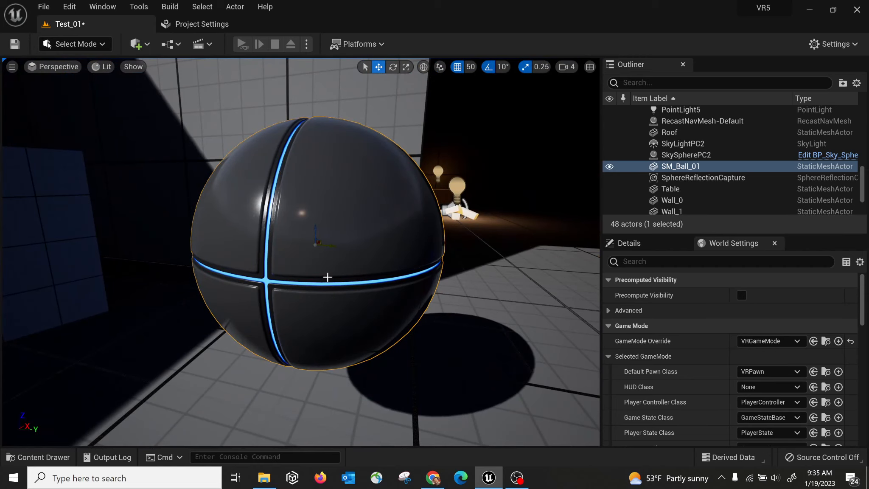
{"action": "left_click_drag", "start_coordinate": [395, 251], "coordinate": [322, 214], "text": "alt"}
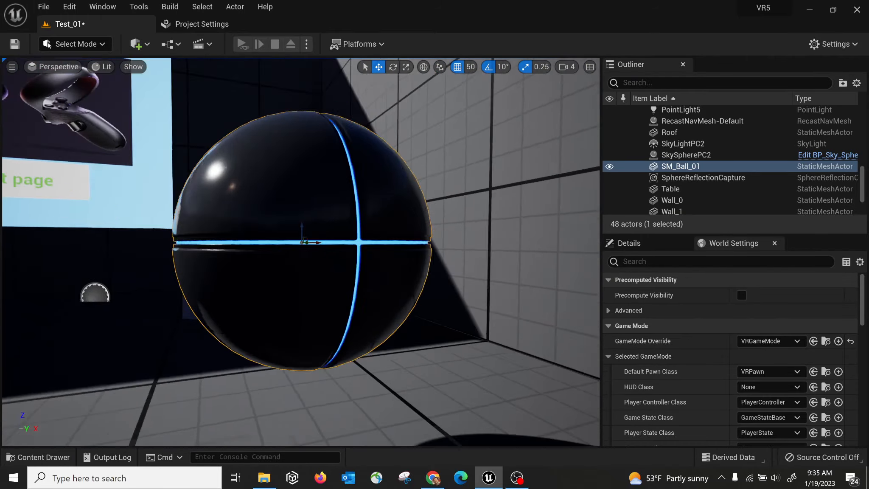
{"action": "left_click_drag", "start_coordinate": [322, 214], "coordinate": [450, 237], "text": "alt"}
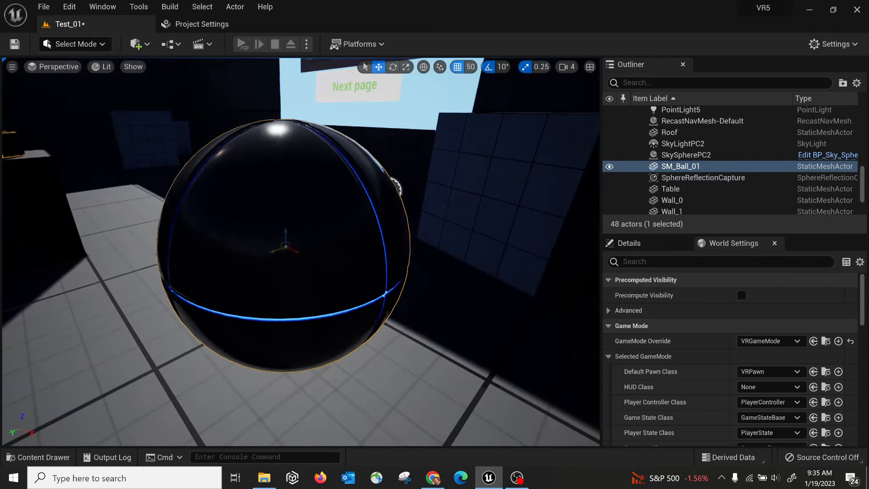
{"action": "left_click_drag", "start_coordinate": [285, 246], "coordinate": [254, 191], "text": "alt"}
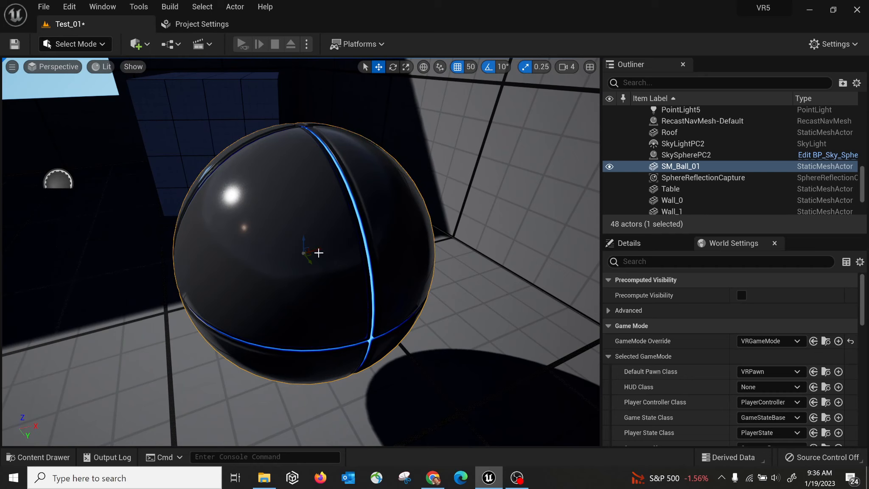
{"action": "mouse_move", "coordinate": [318, 251]}
{"action": "left_mouse_down"}
{"action": "mouse_move", "coordinate": [85, 297]}
{"action": "mouse_move", "coordinate": [458, 221]}
{"action": "mouse_move", "coordinate": [318, 252]}
{"action": "left_mouse_up"}
{"action": "left_click", "coordinate": [243, 387]}
{"action": "left_click", "coordinate": [273, 310]}
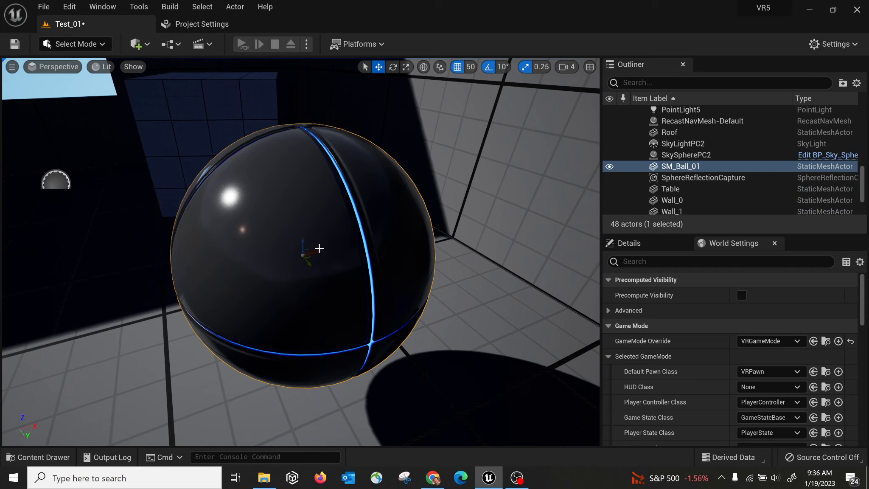
{"action": "left_click_drag", "start_coordinate": [316, 249], "coordinate": [46, 251], "text": "alt"}
{"action": "scroll", "coordinate": [311, 253], "scroll_direction": "down", "scroll_amount": 6}
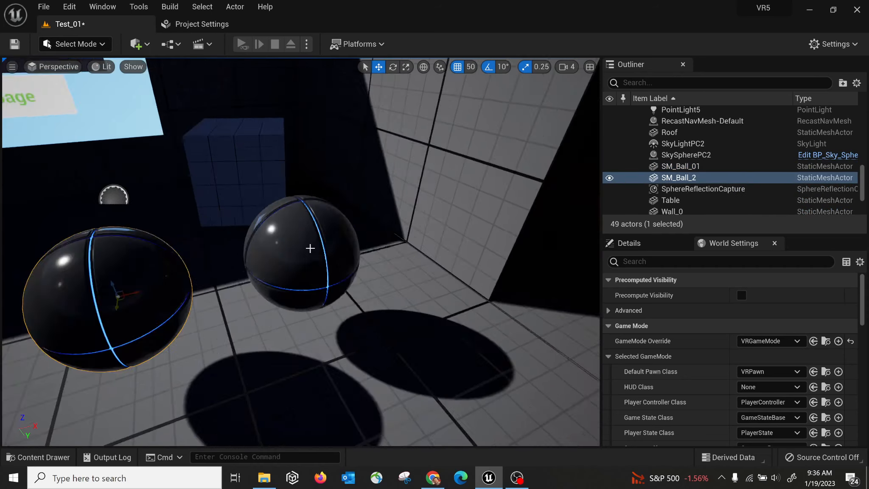
{"action": "scroll", "coordinate": [194, 273], "scroll_direction": "up", "scroll_amount": 3}
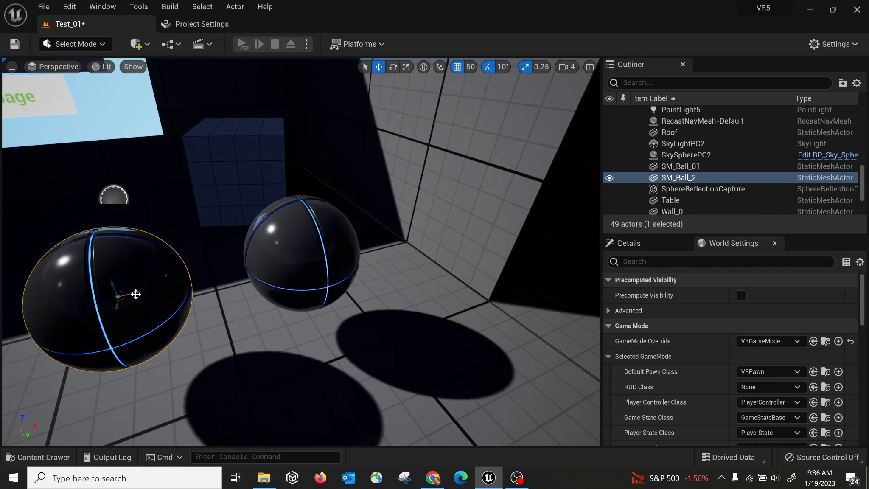
{"action": "key", "text": "Delete"}
{"action": "left_click", "coordinate": [279, 270]}
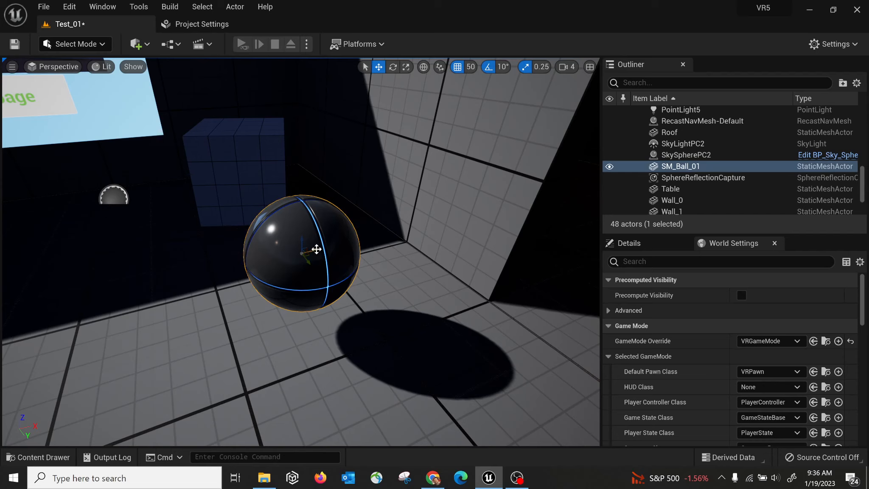
{"action": "left_click_drag", "start_coordinate": [316, 249], "coordinate": [118, 293], "text": "alt"}
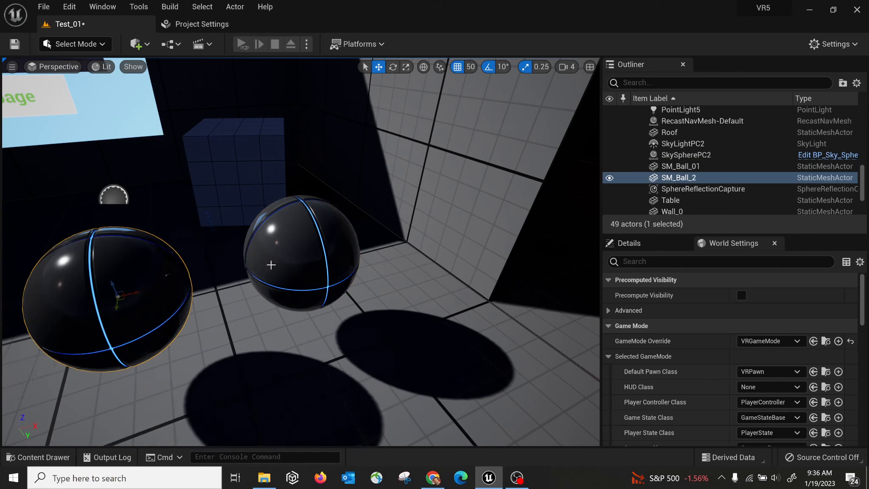
{"action": "key", "text": "Delete"}
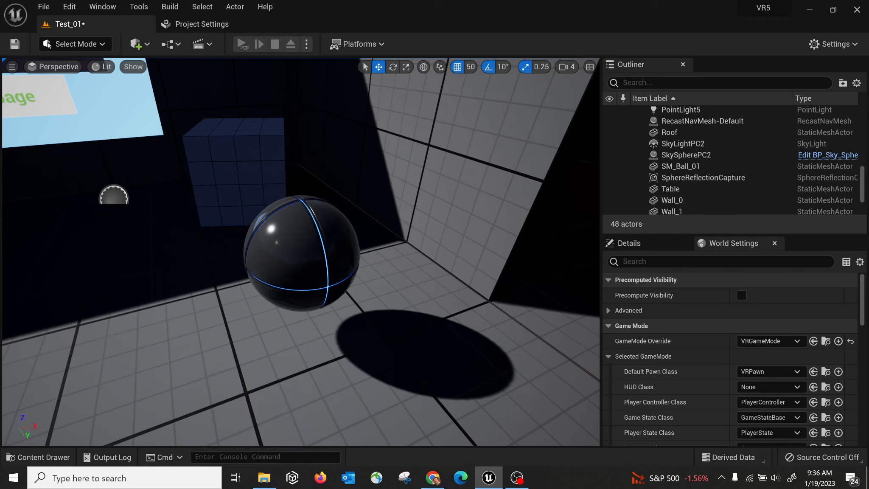
{"action": "left_click", "coordinate": [309, 248]}
{"action": "right_click_drag", "start_coordinate": [235, 218], "coordinate": [267, 178]}
{"action": "right_click_drag", "start_coordinate": [236, 233], "coordinate": [237, 241]}
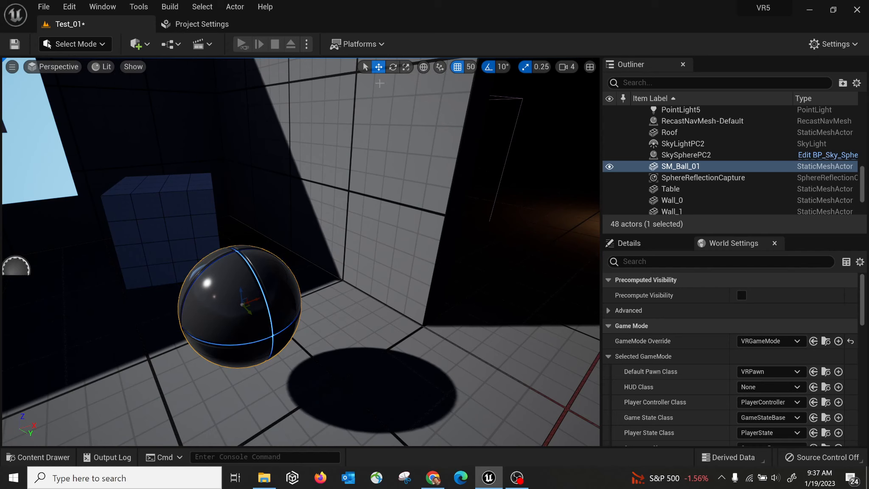
Cycle through the move, rotate and scale gizmos with W, E, R and Space.
{"action": "key", "text": "e"}
{"action": "key", "text": "r"}
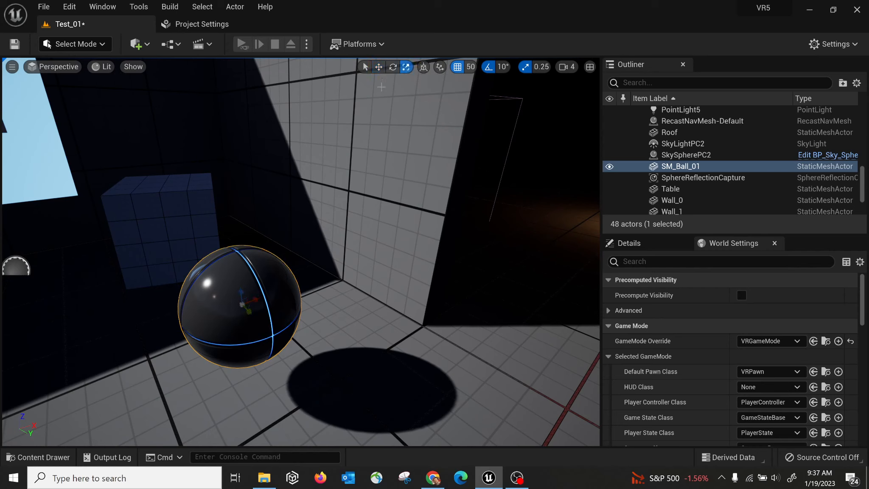
{"action": "key", "text": "w"}
{"action": "key", "text": "e"}
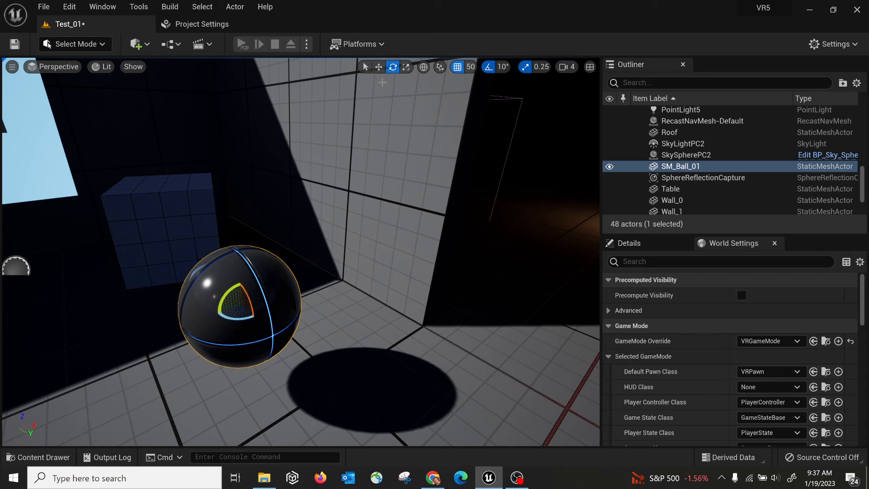
{"action": "key", "text": "r"}
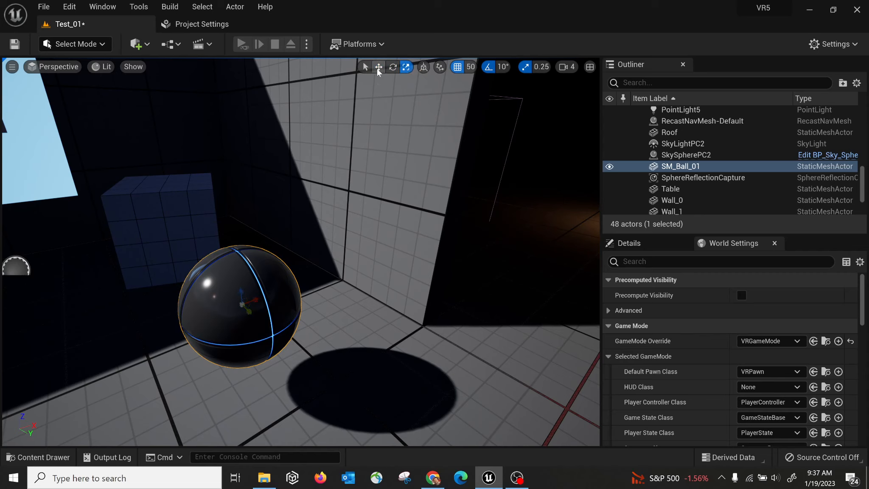
{"action": "key", "text": "space"}
{"action": "key", "text": "space"}
{"action": "key", "text": "space"}
{"action": "key", "text": "space"}
{"action": "key", "text": "space"}
{"action": "key", "text": "space"}
{"action": "key", "text": "space"}
{"action": "key", "text": "space"}
{"action": "key", "text": "space"}
Scale SM_Ball_01 up to about twice its size and tilt it to -30 degrees.
{"action": "mouse_move", "coordinate": [242, 307]}
{"action": "left_mouse_down"}
{"action": "mouse_move", "coordinate": [243, 292]}
{"action": "mouse_move", "coordinate": [249, 301]}
{"action": "left_mouse_up"}
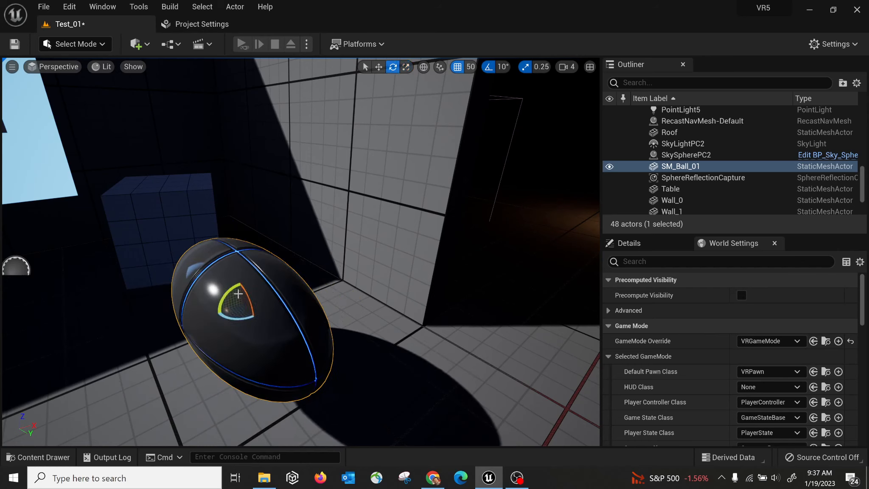
{"action": "left_click_drag", "start_coordinate": [228, 291], "coordinate": [244, 340]}
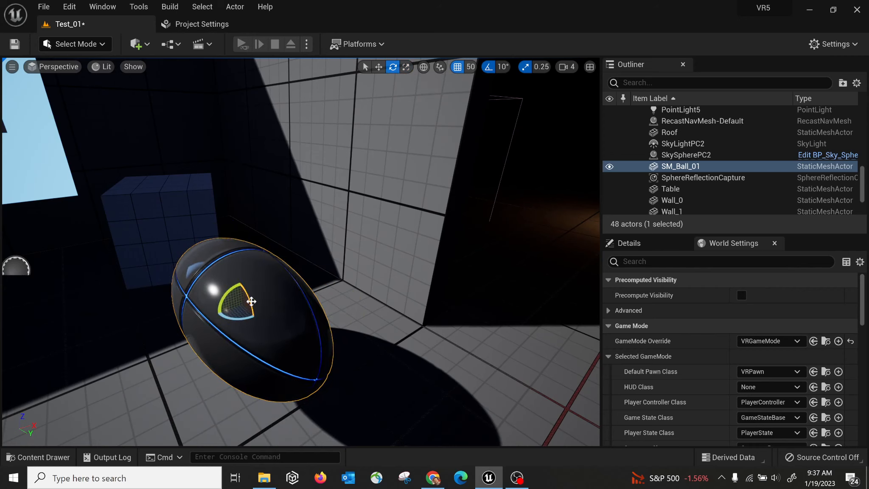
{"action": "left_click_drag", "start_coordinate": [250, 302], "coordinate": [262, 307]}
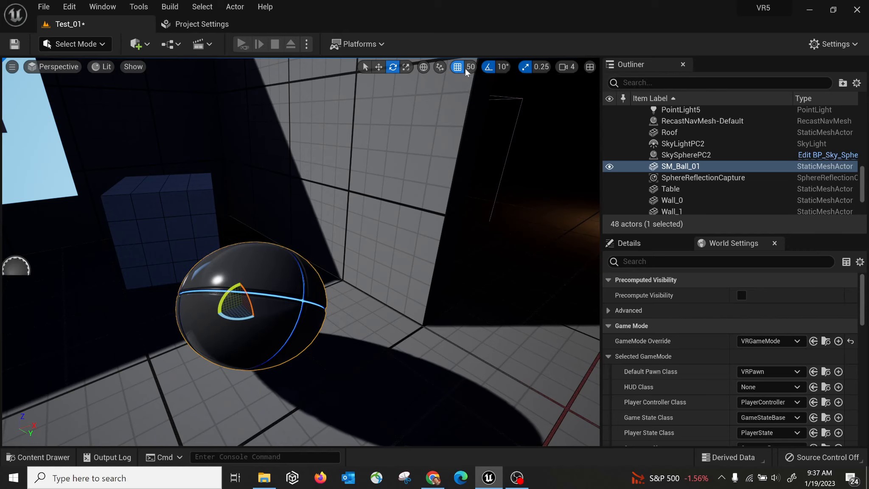
Turn off grid snapping, check the scale and rotation snap increments, and start rotating the ball again.
{"action": "left_click", "coordinate": [457, 67]}
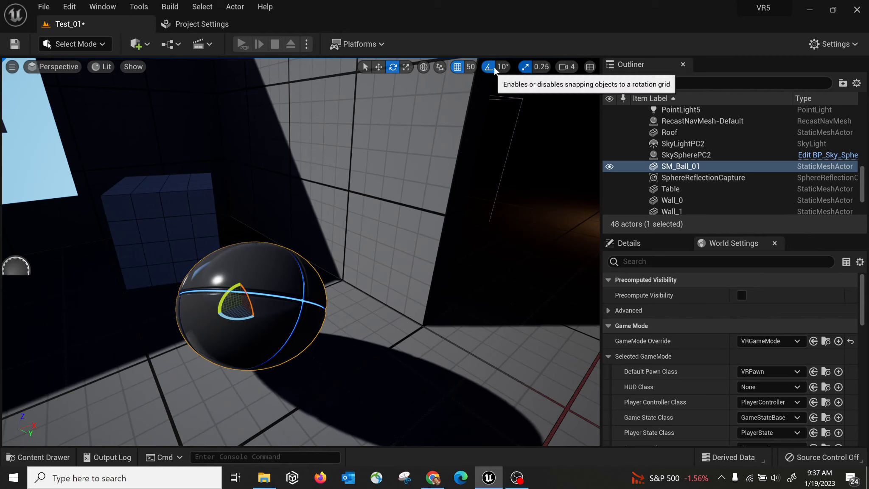
{"action": "left_click", "coordinate": [542, 67]}
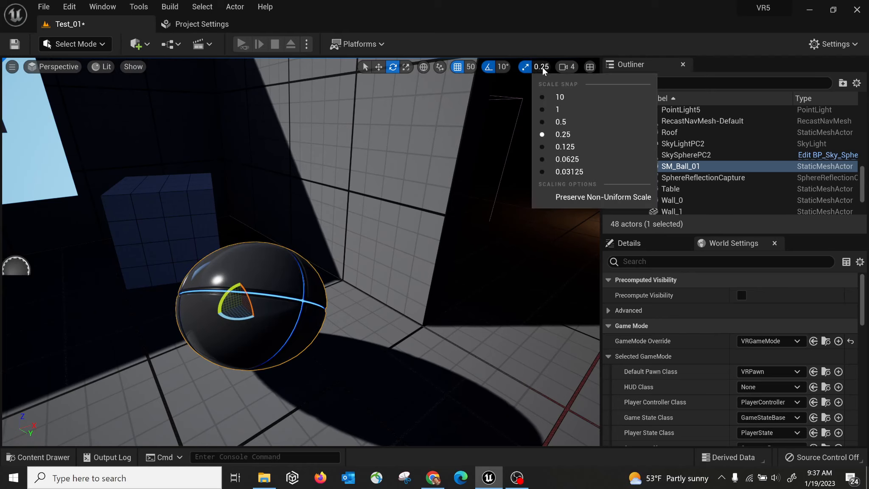
{"action": "left_click", "coordinate": [500, 67]}
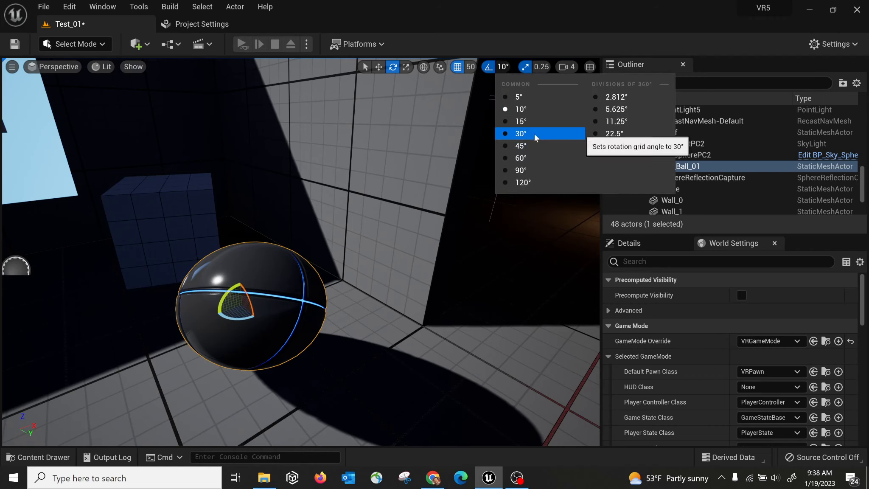
{"action": "mouse_move", "coordinate": [230, 293]}
{"action": "left_mouse_down"}
{"action": "mouse_move", "coordinate": [238, 295]}
{"action": "mouse_move", "coordinate": [228, 293]}
{"action": "left_mouse_up"}
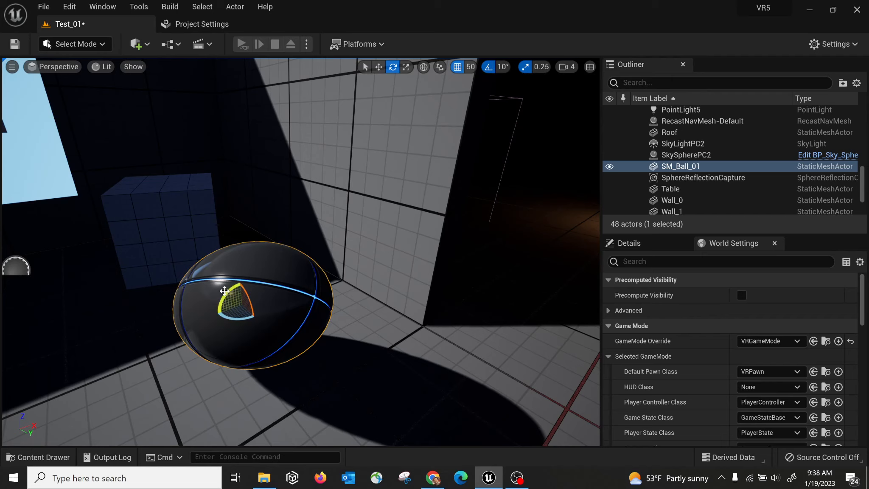
Rotate the oval ball to -90 degrees so it lies sideways, then orbit to view it from the left.
{"action": "mouse_move", "coordinate": [229, 293]}
{"action": "left_mouse_down"}
{"action": "mouse_move", "coordinate": [245, 299]}
{"action": "mouse_move", "coordinate": [238, 307]}
{"action": "left_mouse_up"}
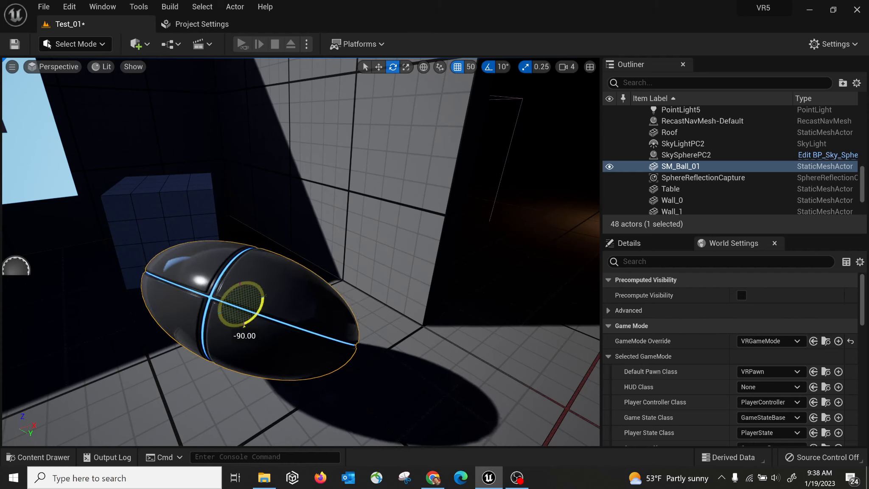
{"action": "left_click_drag", "start_coordinate": [239, 308], "coordinate": [229, 298]}
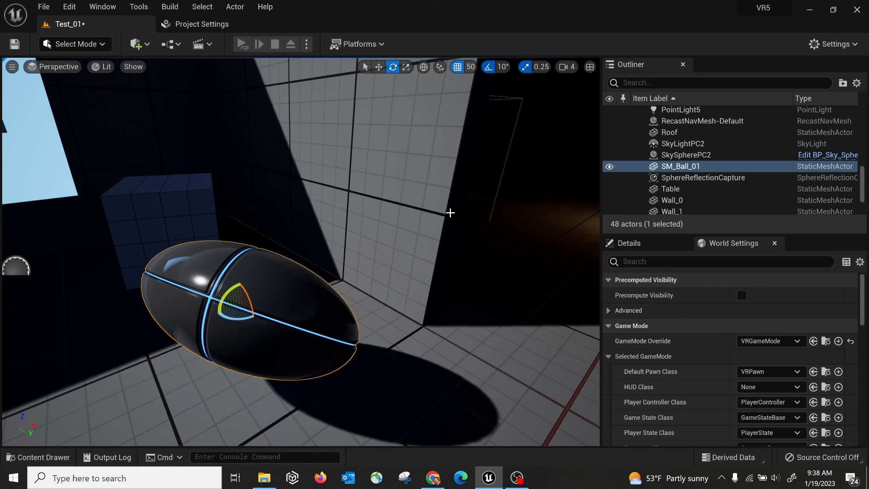
{"action": "key", "text": "q"}
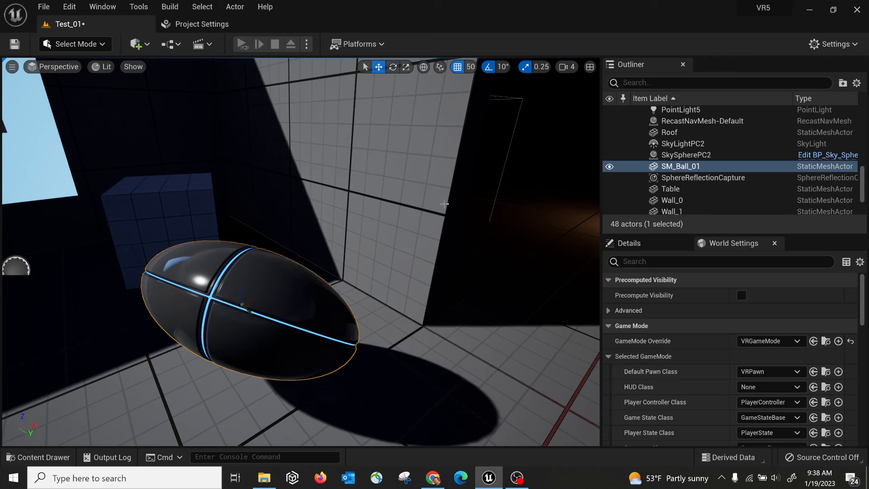
{"action": "key", "text": "e"}
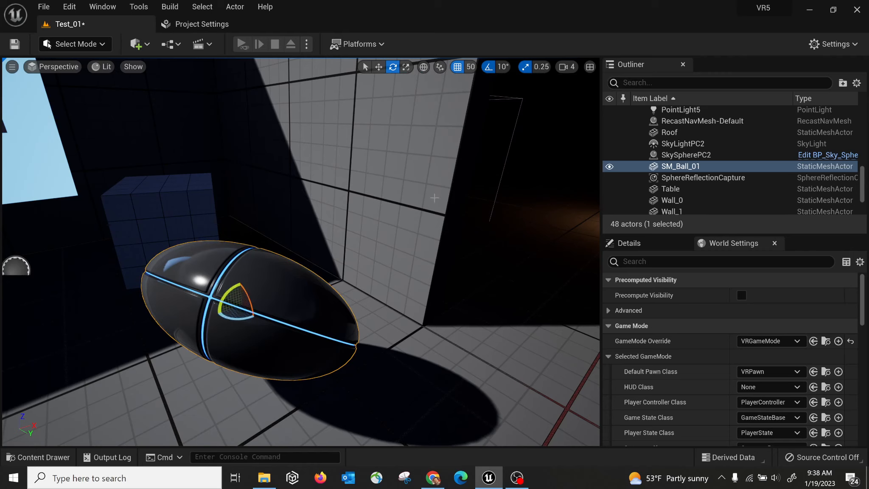
{"action": "key", "text": "r"}
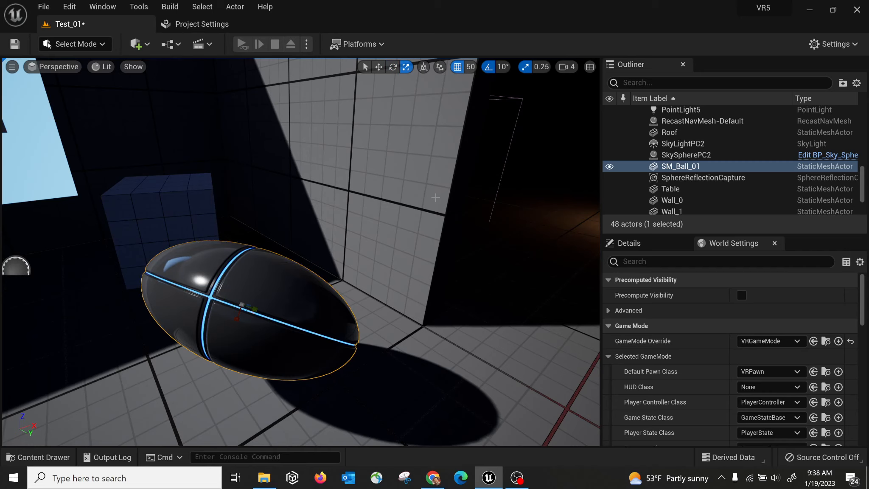
{"action": "right_click_drag", "start_coordinate": [368, 291], "coordinate": [391, 291]}
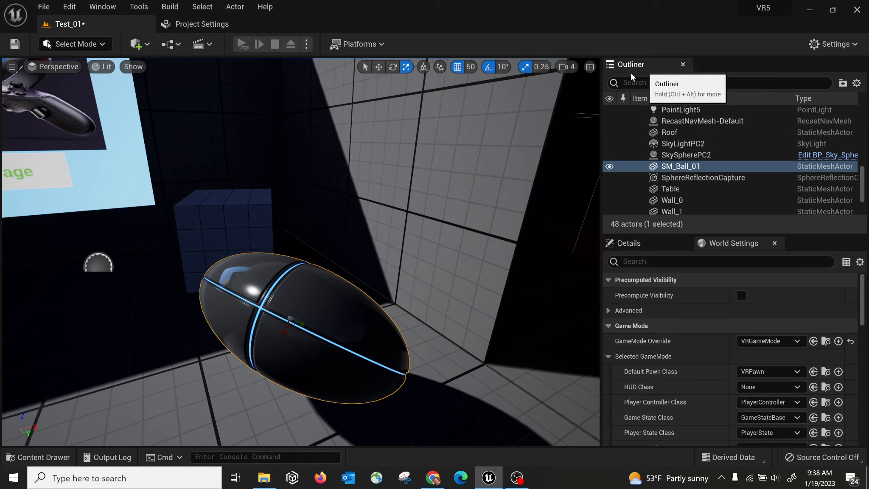
Close the Outliner panel and reopen it from the Window menu.
{"action": "left_click", "coordinate": [102, 7]}
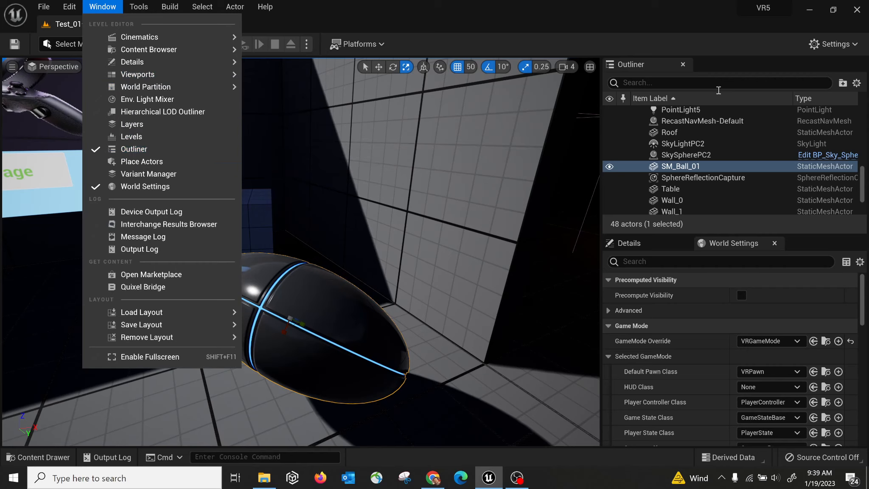
{"action": "left_click", "coordinate": [683, 65]}
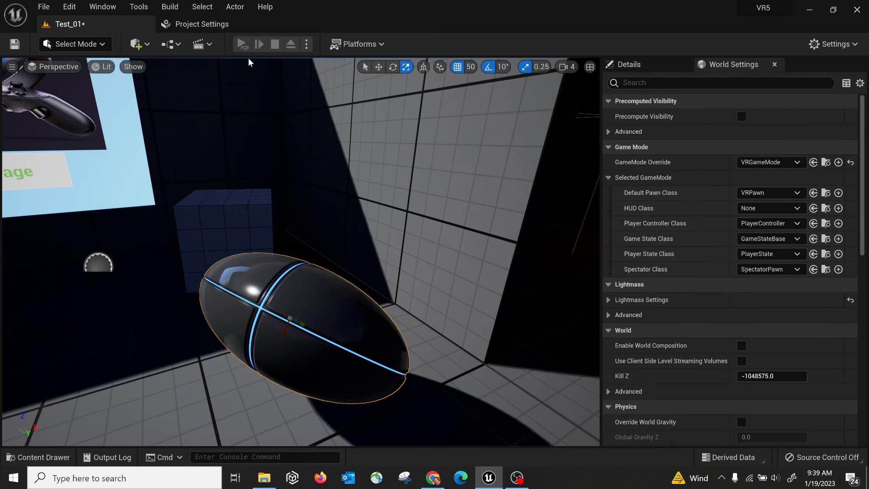
{"action": "left_click", "coordinate": [102, 8]}
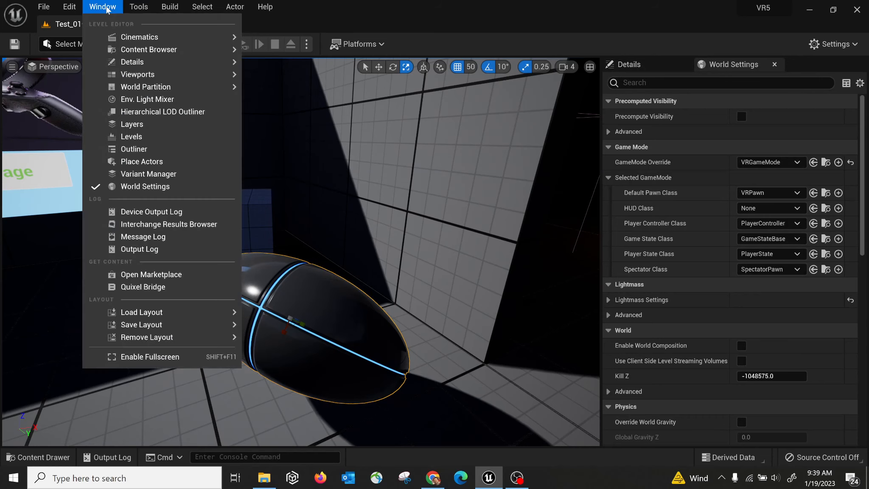
{"action": "left_click", "coordinate": [176, 156]}
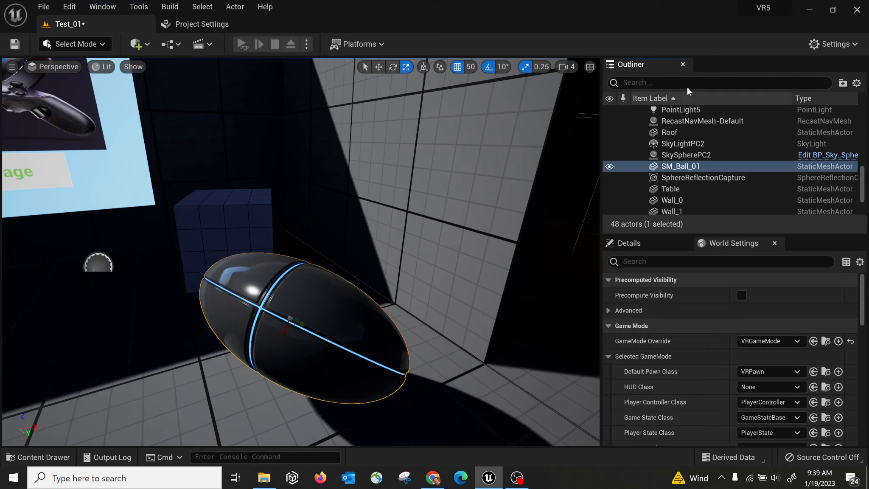
Drag the Outliner/Details splitter down to make the Outliner taller and scroll it to the top.
{"action": "left_click", "coordinate": [116, 11]}
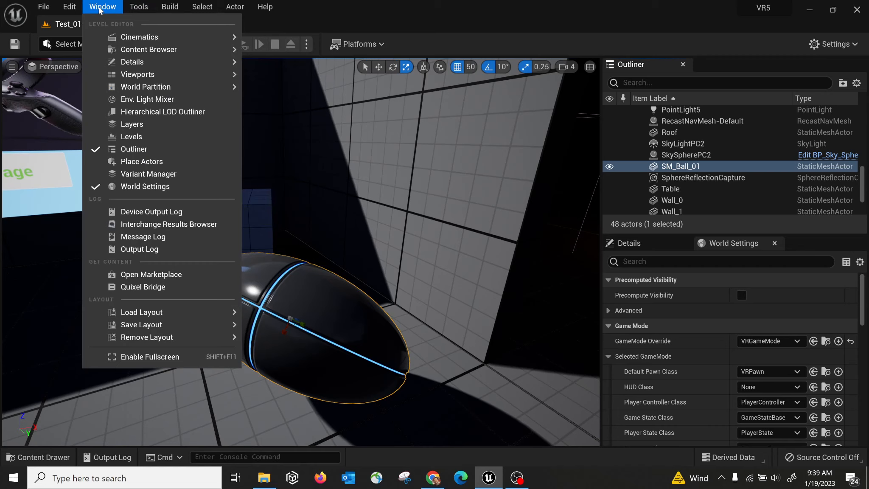
{"action": "mouse_move", "coordinate": [171, 314]}
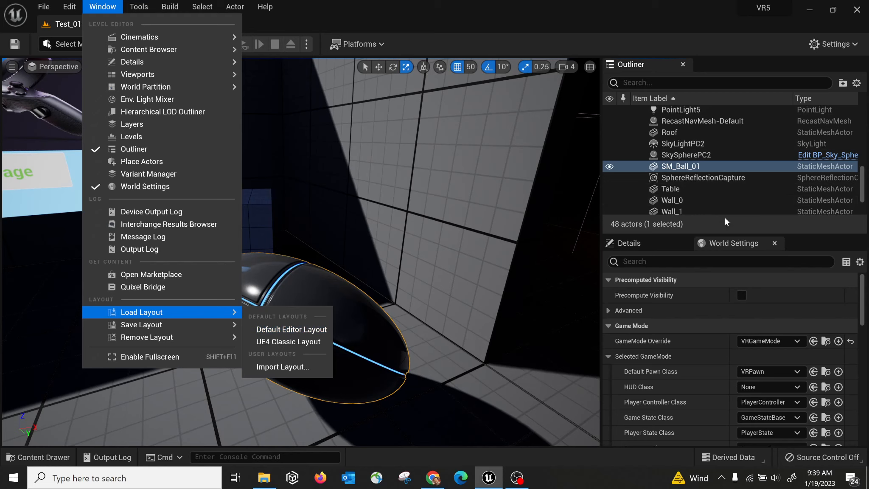
{"action": "left_click_drag", "start_coordinate": [673, 235], "coordinate": [672, 302]}
{"action": "left_click_drag", "start_coordinate": [864, 231], "coordinate": [864, 111]}
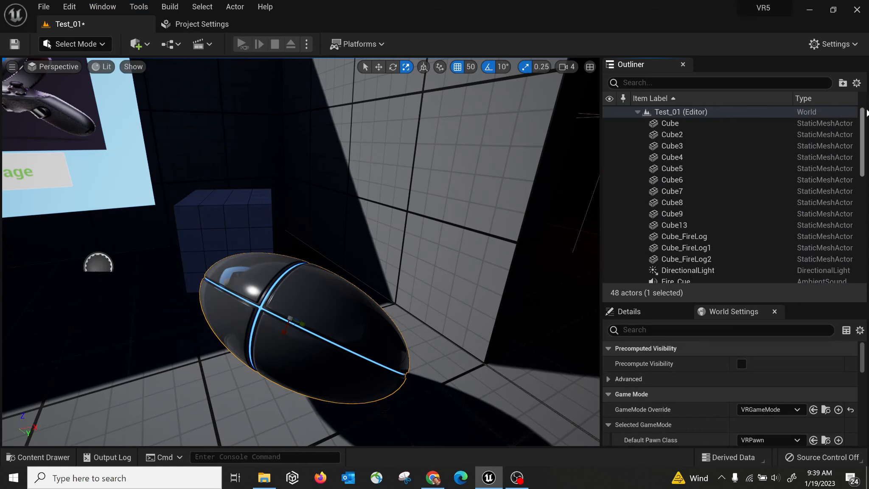
Frame the Cube actor in the viewport and switch the view mode from Lit to Unlit.
{"action": "left_click", "coordinate": [671, 124]}
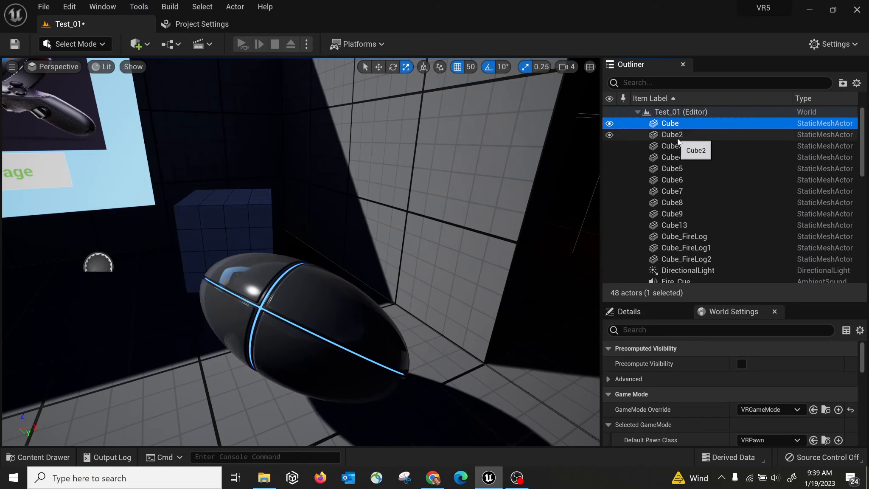
{"action": "double_click", "coordinate": [708, 126]}
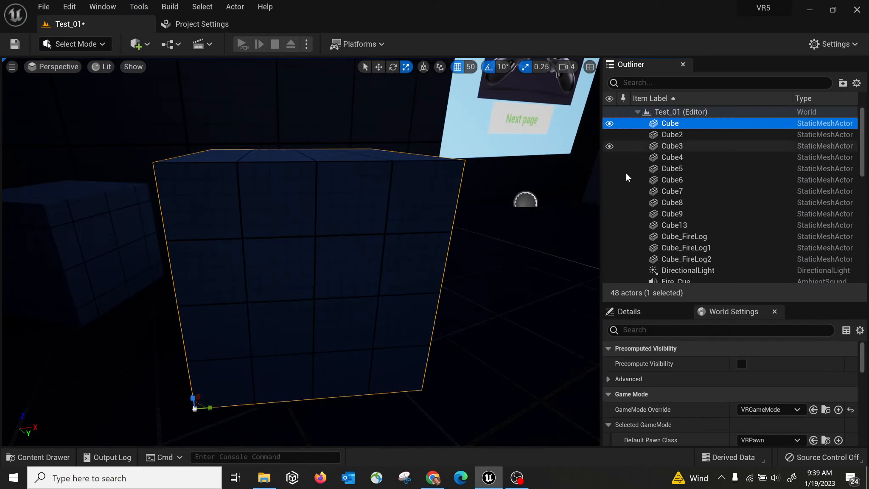
{"action": "left_click", "coordinate": [103, 68]}
{"action": "left_click", "coordinate": [135, 112]}
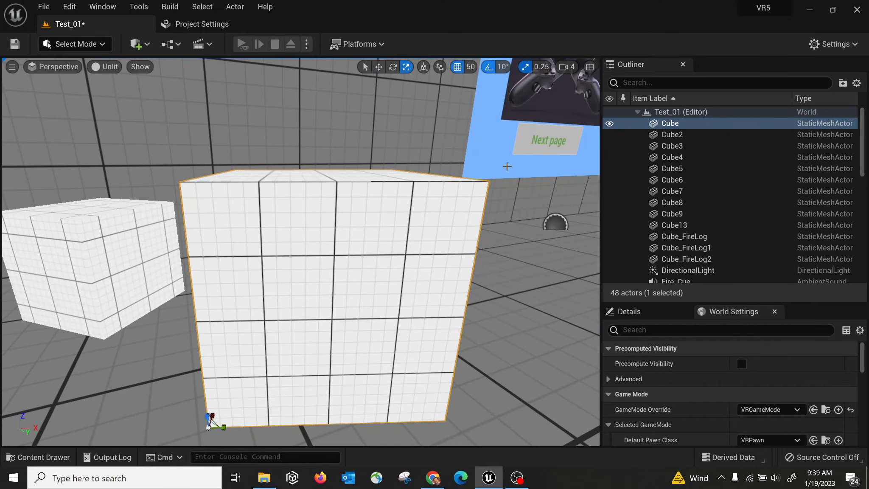
Select Cube2 and the next cube, then frame Cube4, Cube6 and Cube8 in turn.
{"action": "left_click", "coordinate": [675, 135]}
{"action": "left_click", "coordinate": [677, 146]}
{"action": "double_click", "coordinate": [679, 157]}
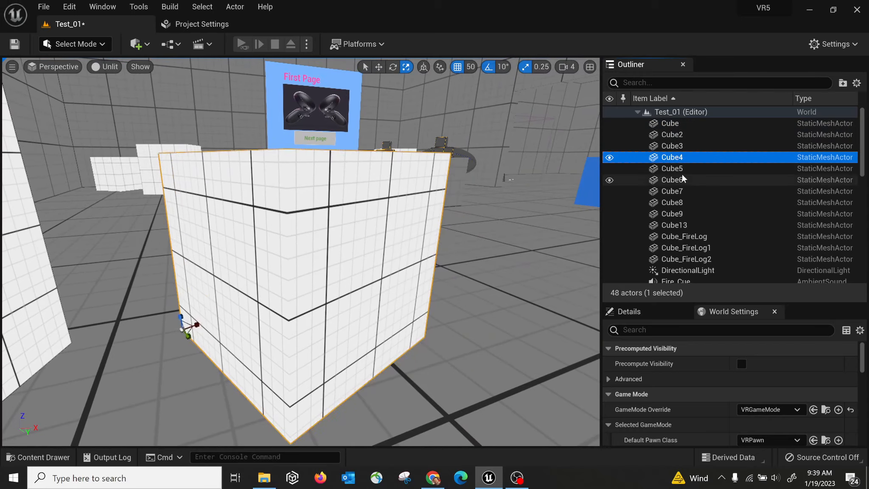
{"action": "double_click", "coordinate": [681, 179]}
{"action": "double_click", "coordinate": [684, 202]}
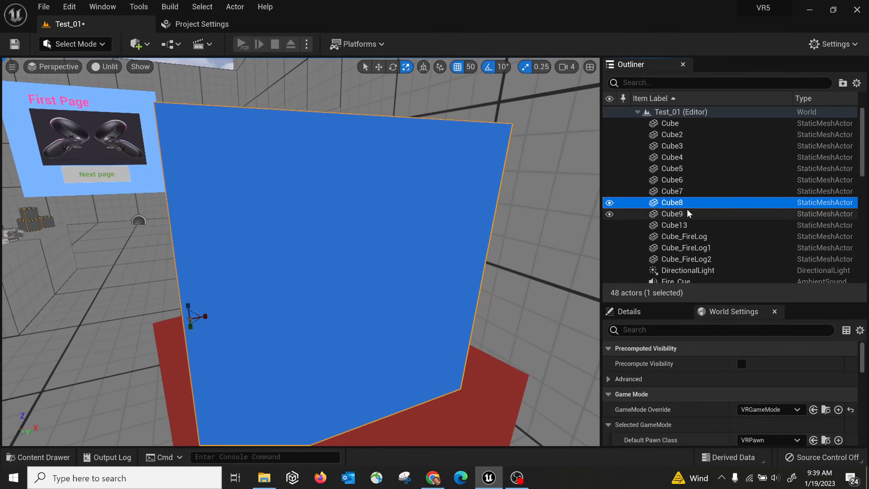
{"action": "double_click", "coordinate": [682, 180]}
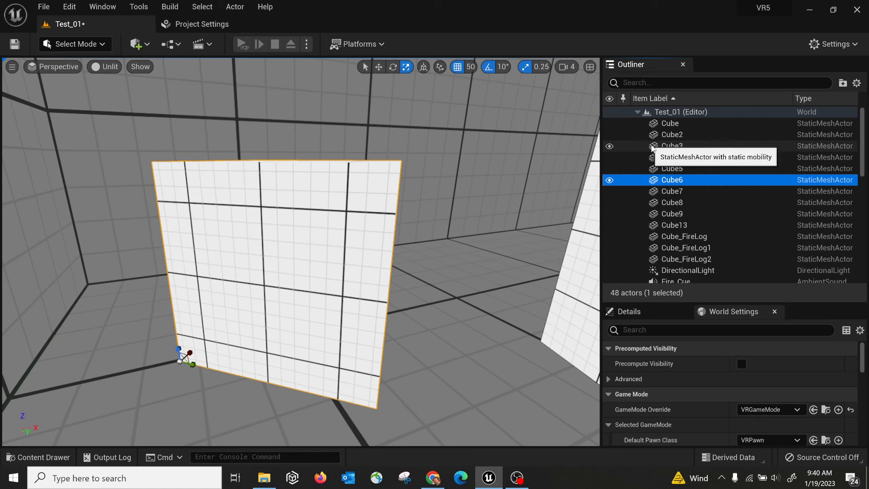
Frame the DirectionalLight and then Cube9, and show Cube9's properties in the Details tab.
{"action": "scroll", "coordinate": [678, 212], "scroll_direction": "down", "scroll_amount": 2}
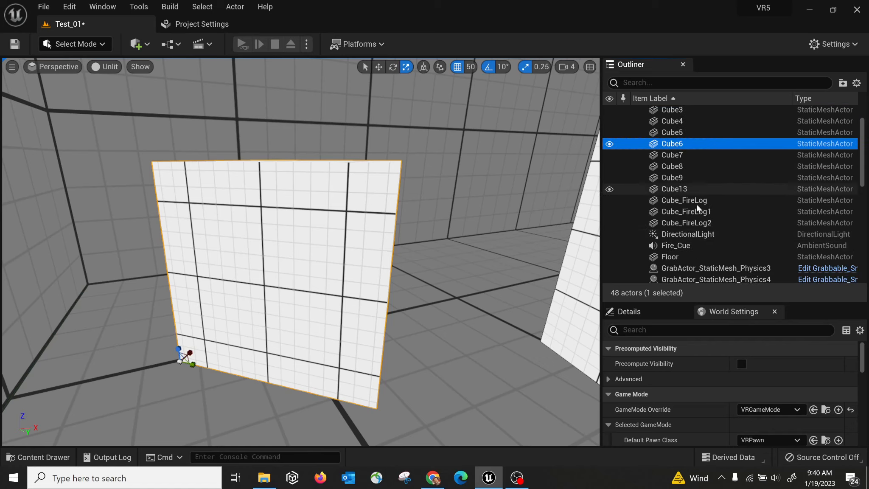
{"action": "left_click", "coordinate": [655, 235]}
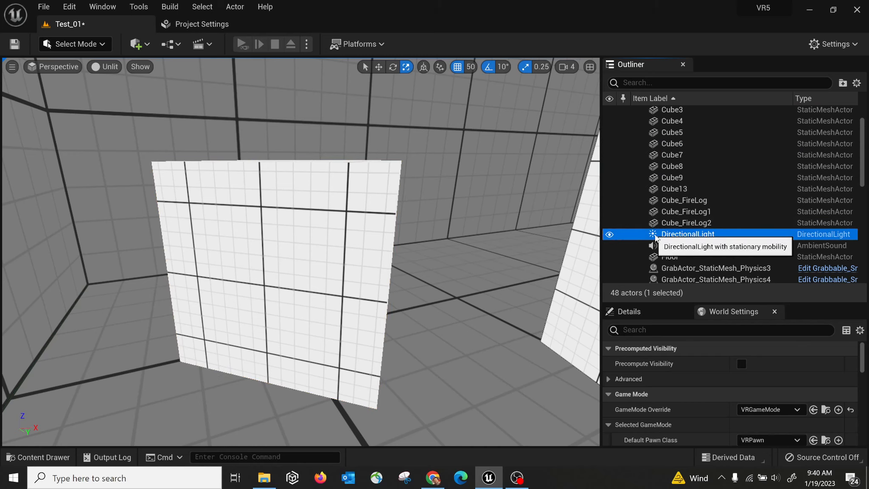
{"action": "double_click", "coordinate": [680, 235]}
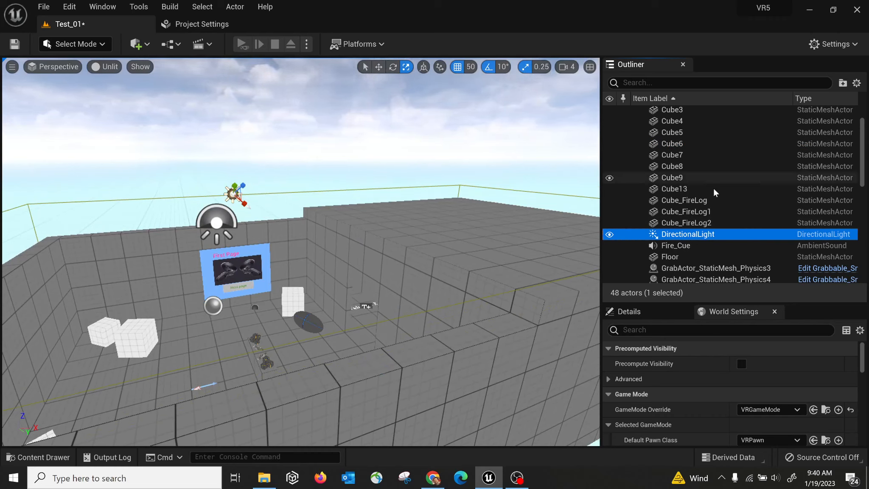
{"action": "left_click", "coordinate": [695, 177]}
{"action": "double_click", "coordinate": [683, 179]}
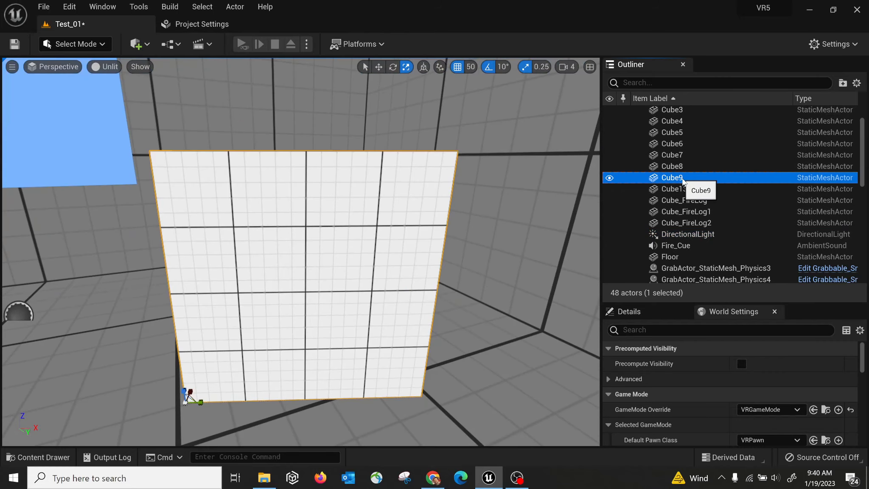
{"action": "left_click", "coordinate": [631, 312]}
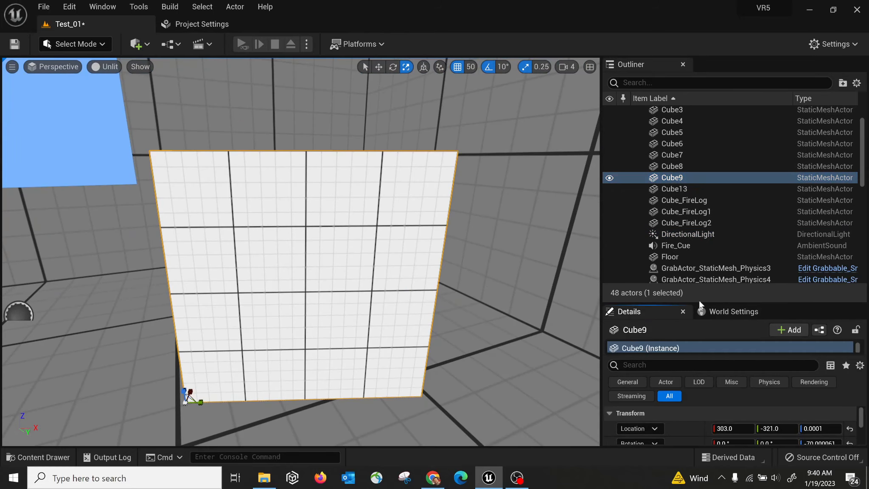
Undock the World Settings tab and dock it back beside the Details tab.
{"action": "left_click_drag", "start_coordinate": [699, 309], "coordinate": [700, 286]}
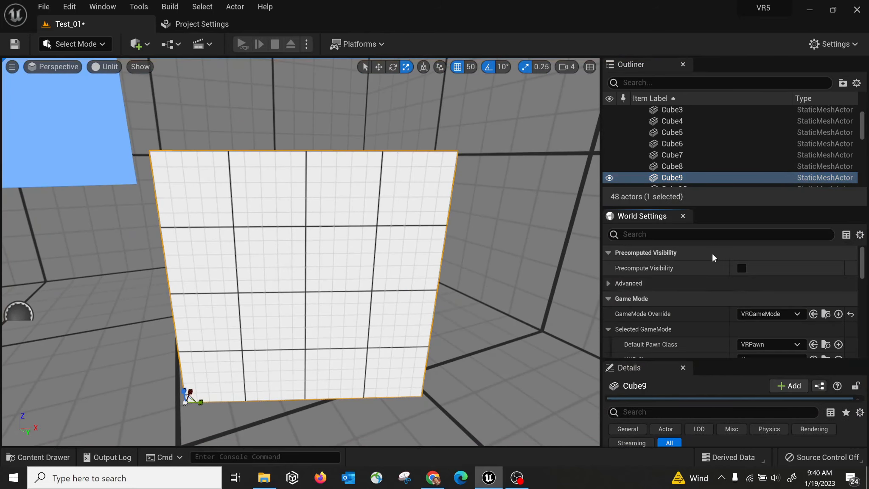
{"action": "key", "text": "ctrl+z"}
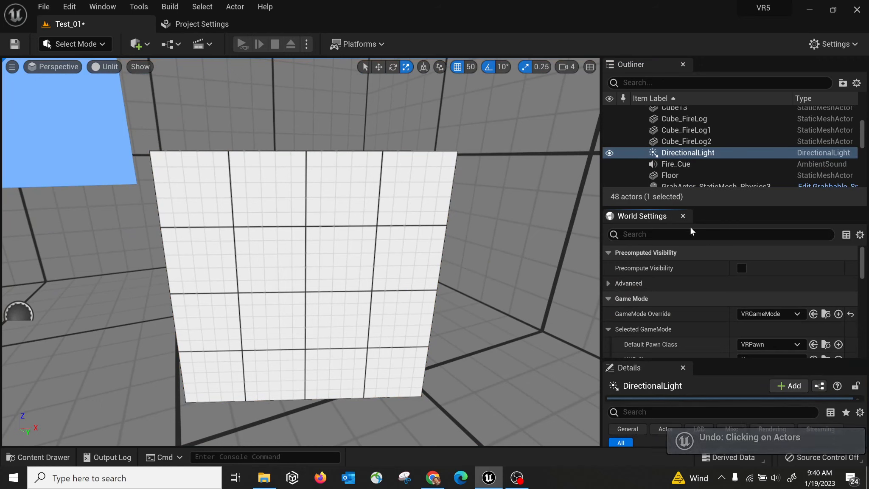
{"action": "left_click_drag", "start_coordinate": [648, 217], "coordinate": [717, 312]}
Show the DirectionalLight's properties in the Details tab and drag the splitter up to enlarge the panel.
{"action": "left_click", "coordinate": [635, 310]}
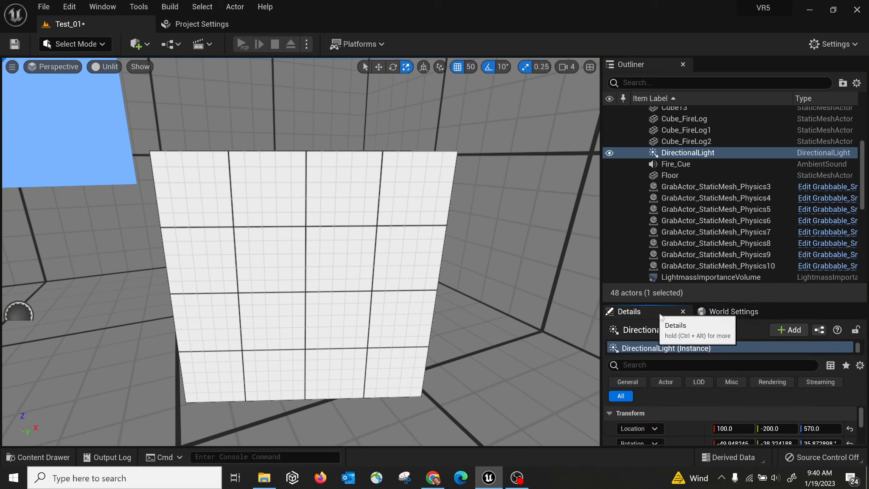
{"action": "left_click", "coordinate": [721, 311]}
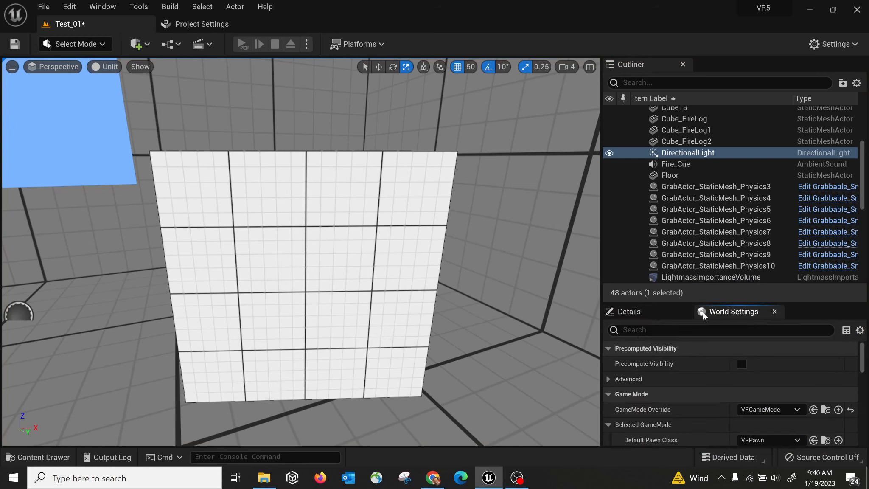
{"action": "left_click", "coordinate": [628, 312]}
{"action": "left_click", "coordinate": [731, 312]}
{"action": "left_click", "coordinate": [657, 311]}
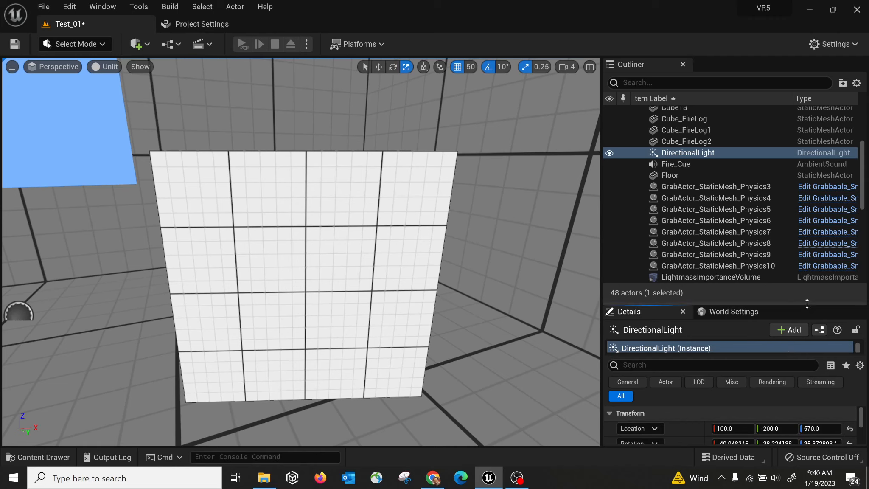
{"action": "left_click_drag", "start_coordinate": [806, 303], "coordinate": [811, 211]}
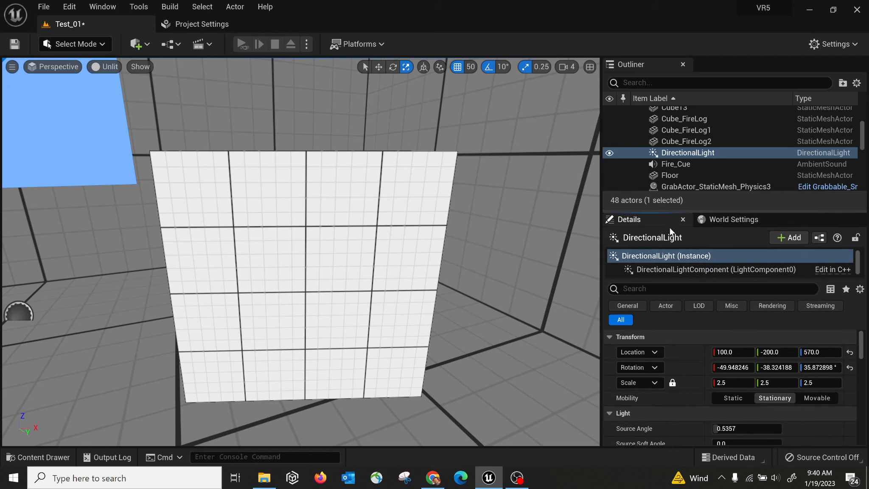
Reselect the DirectionalLight in the Outliner and frame it in the viewport.
{"action": "left_click", "coordinate": [111, 6]}
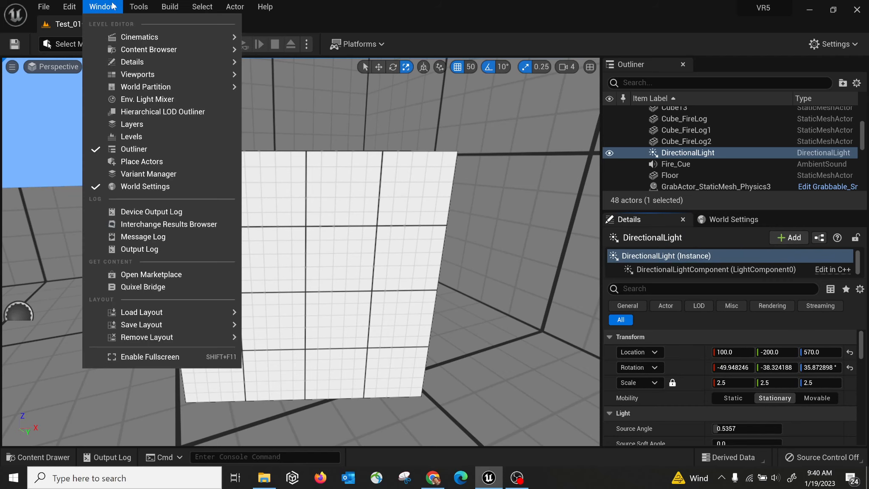
{"action": "mouse_move", "coordinate": [123, 63]}
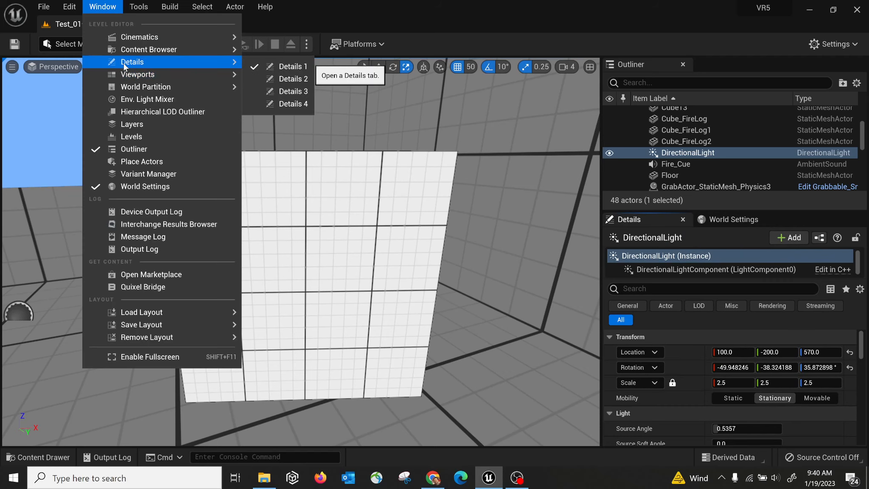
{"action": "left_click", "coordinate": [699, 145]}
{"action": "left_click", "coordinate": [696, 154]}
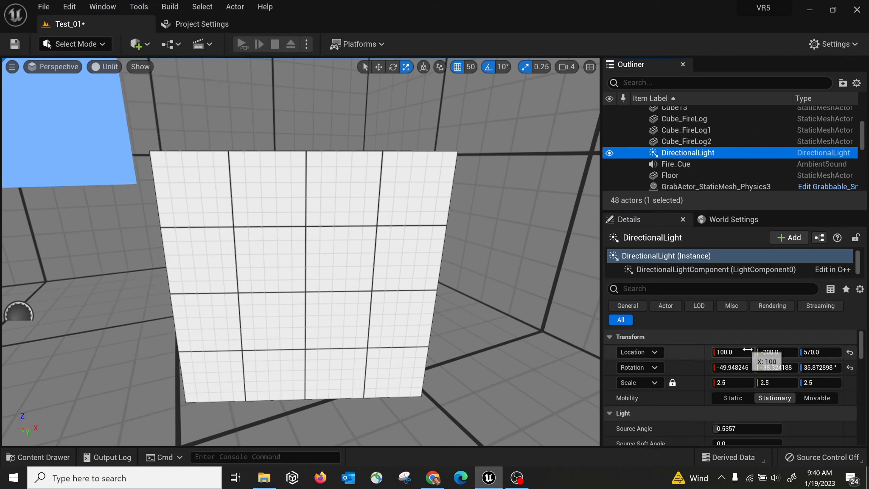
{"action": "left_click_drag", "start_coordinate": [862, 346], "coordinate": [862, 349]}
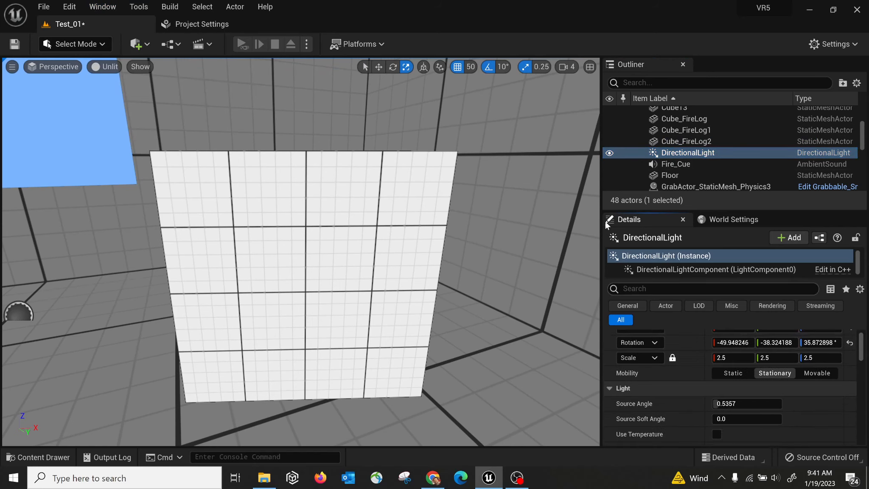
{"action": "double_click", "coordinate": [687, 152]}
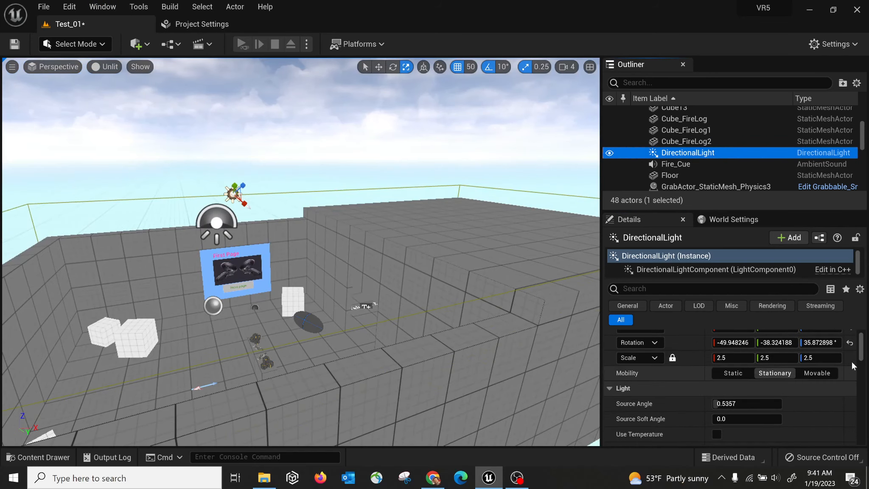
Scroll the DirectionalLight's details down to its intensity and Rendering settings.
{"action": "left_click_drag", "start_coordinate": [862, 348], "coordinate": [863, 355]}
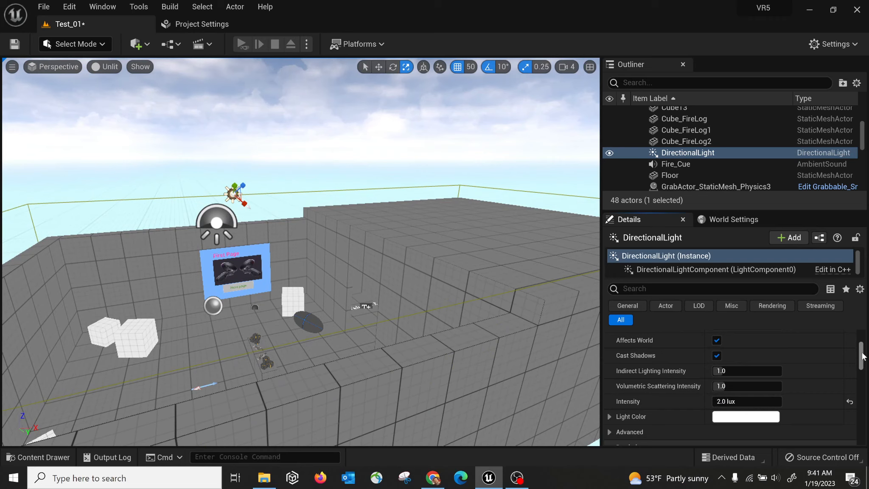
{"action": "left_click_drag", "start_coordinate": [863, 355], "coordinate": [862, 359]}
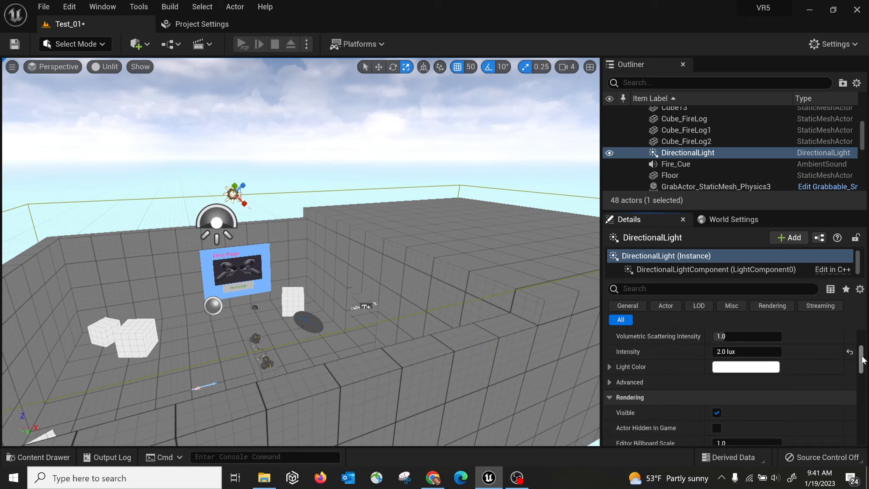
{"action": "scroll", "coordinate": [790, 408], "scroll_direction": "down", "scroll_amount": 1}
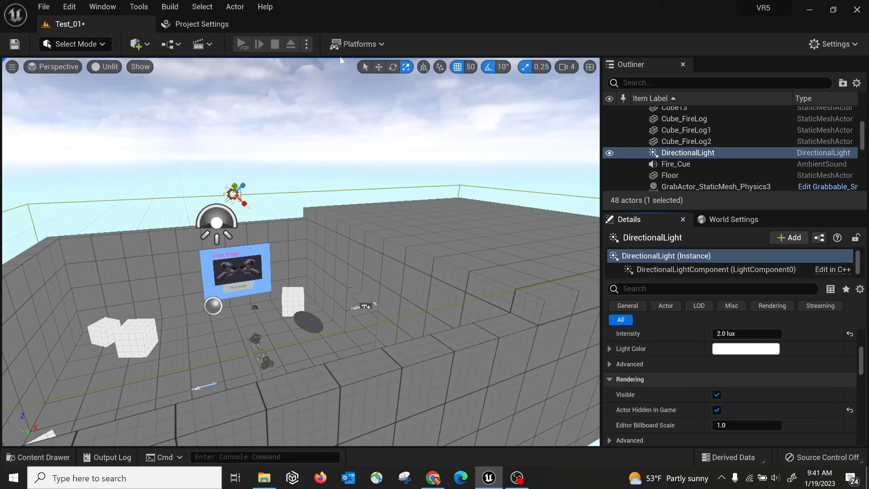
Play Test_01 in the Selected Viewport, then press Esc to stop and resume editing.
{"action": "left_click", "coordinate": [306, 44]}
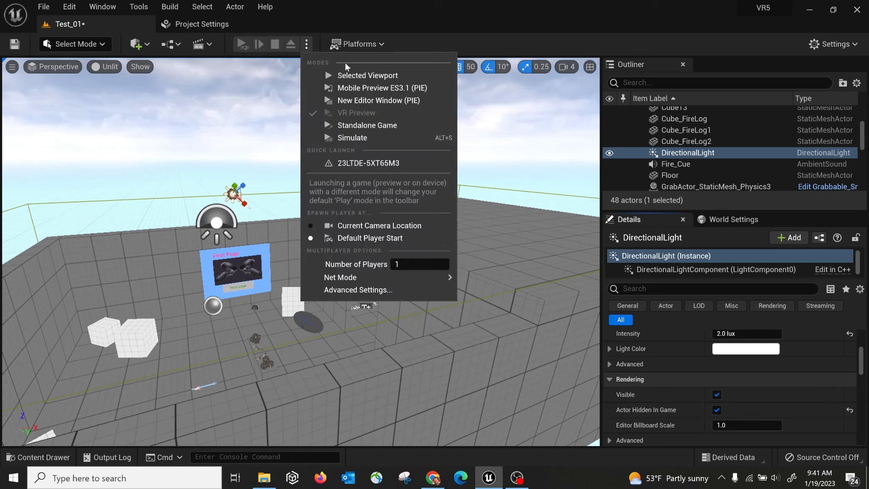
{"action": "left_click", "coordinate": [363, 77]}
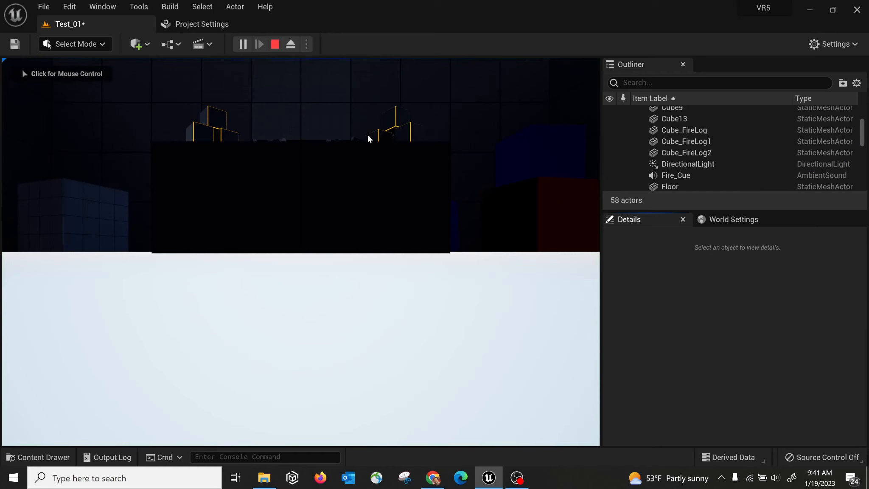
{"action": "key", "text": "Escape"}
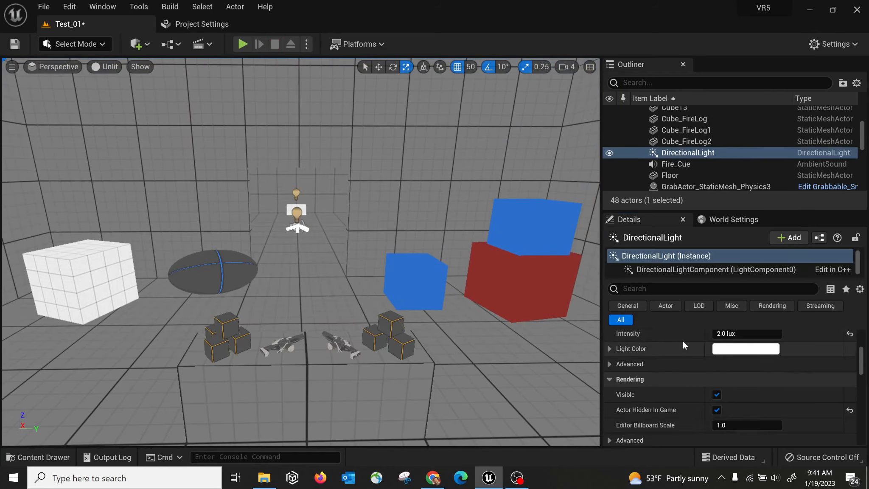
{"action": "left_click", "coordinate": [685, 142]}
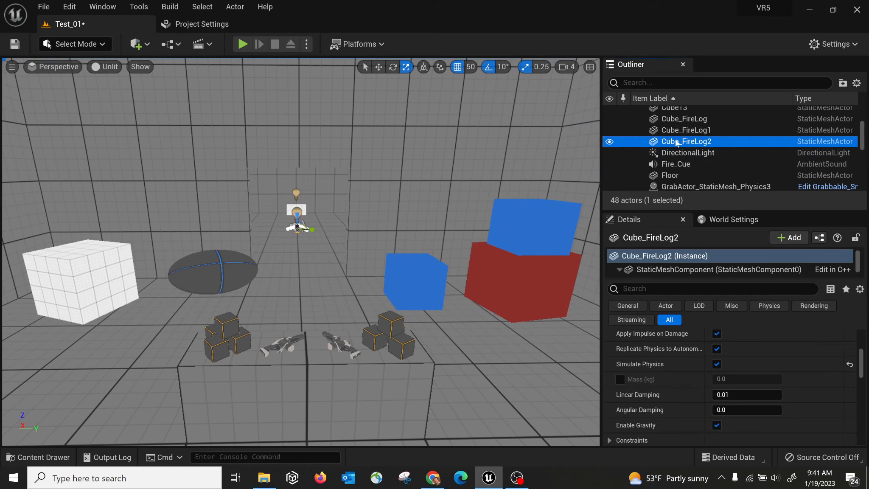
{"action": "left_click", "coordinate": [680, 129]}
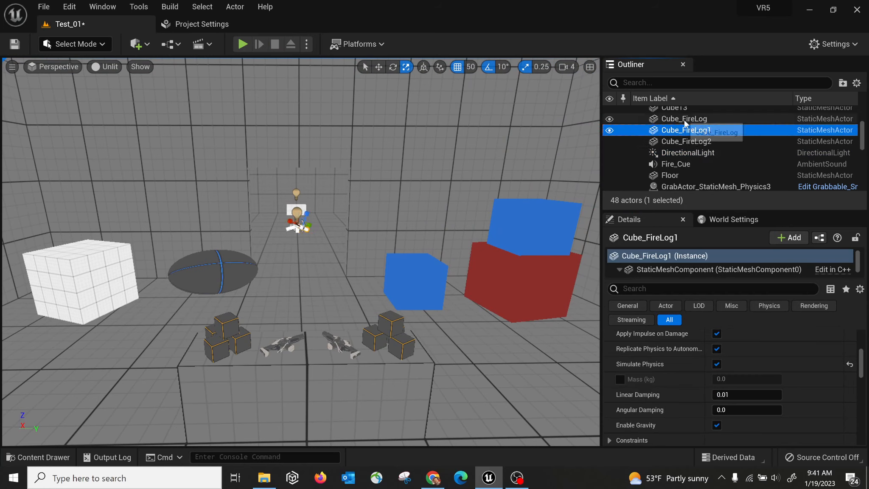
{"action": "left_click", "coordinate": [685, 120]}
{"action": "left_click", "coordinate": [684, 131]}
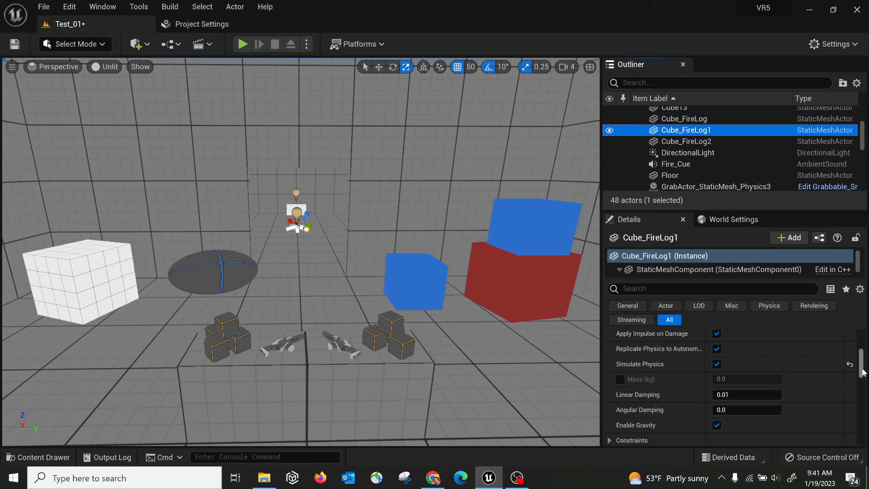
{"action": "left_click_drag", "start_coordinate": [862, 364], "coordinate": [861, 337]}
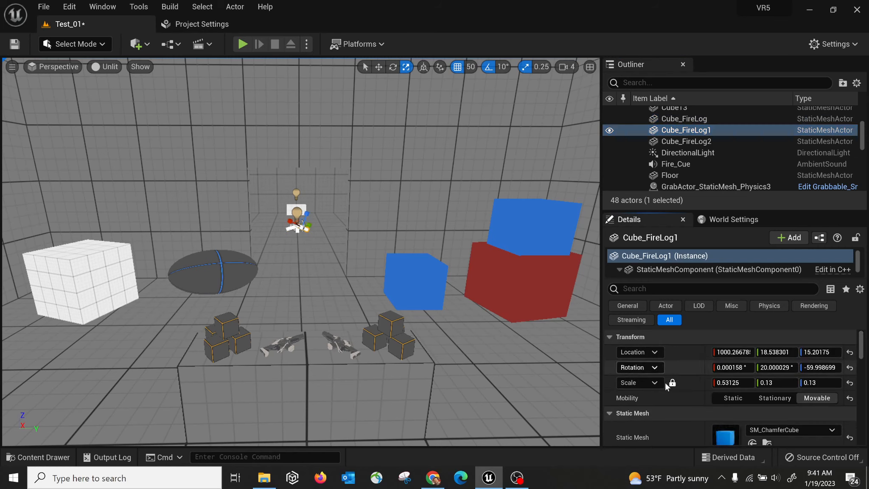
{"action": "scroll", "coordinate": [863, 338], "scroll_direction": "down", "scroll_amount": 2}
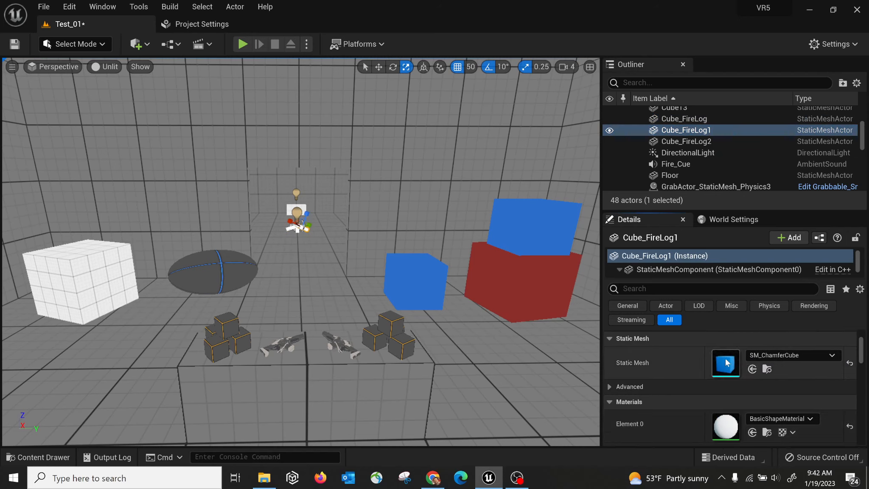
Browse to the static mesh assets of the cubes, including SM_ChamferCube and SM_Cube for Cube8 and Cube9.
{"action": "left_click", "coordinate": [767, 369]}
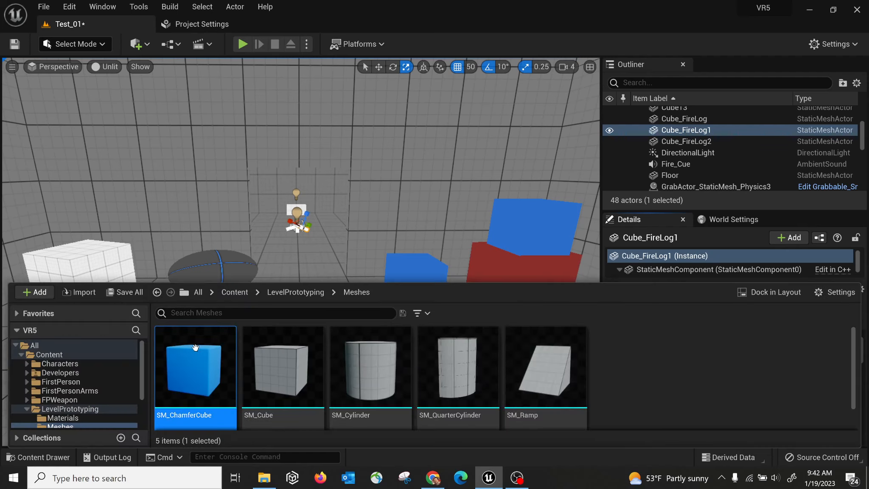
{"action": "mouse_move", "coordinate": [190, 374]}
{"action": "left_click", "coordinate": [382, 229]}
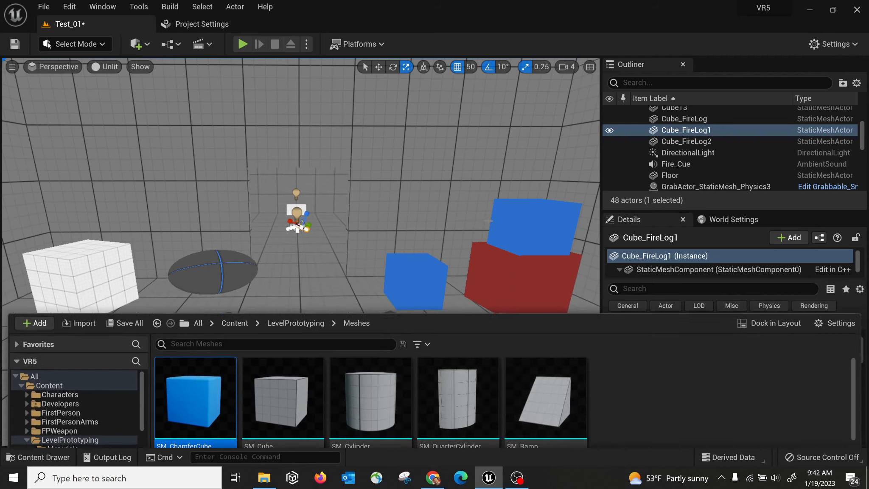
{"action": "left_click", "coordinate": [531, 225]}
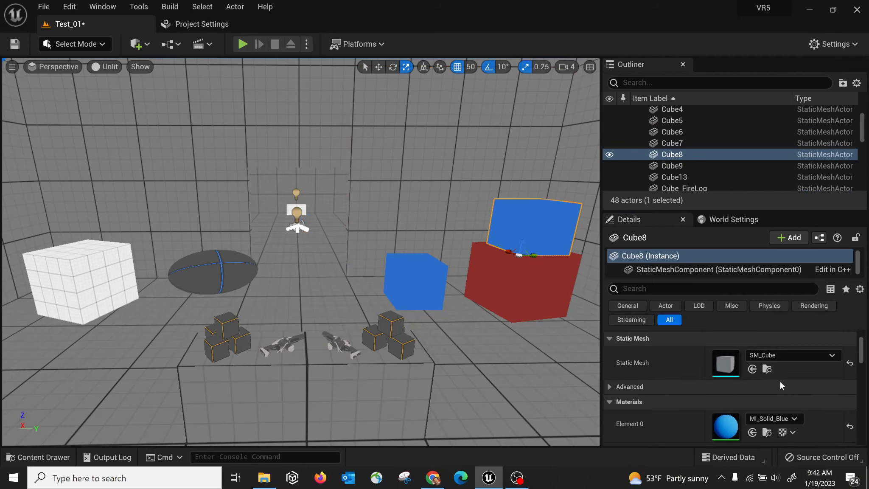
{"action": "left_click", "coordinate": [767, 368]}
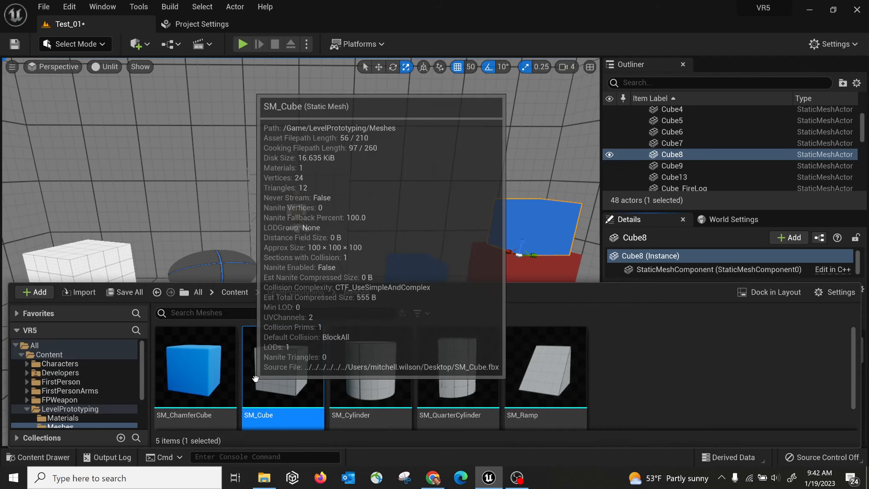
{"action": "left_click", "coordinate": [135, 284]}
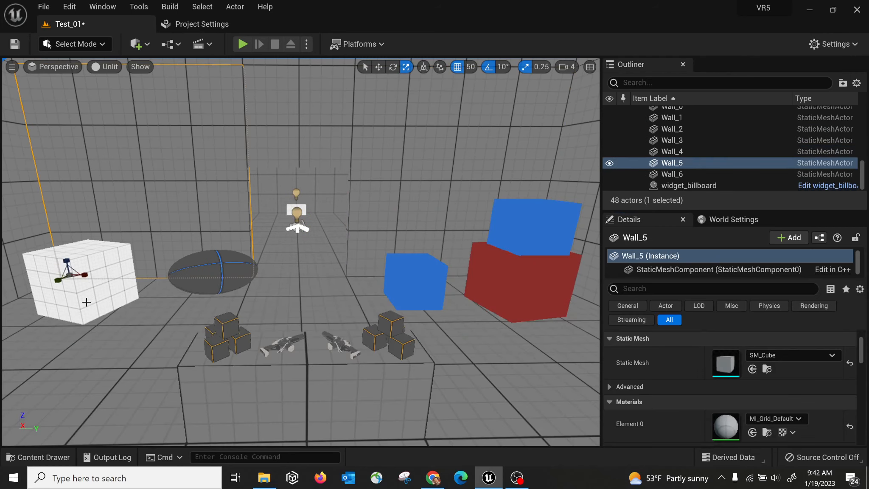
{"action": "left_click", "coordinate": [100, 291]}
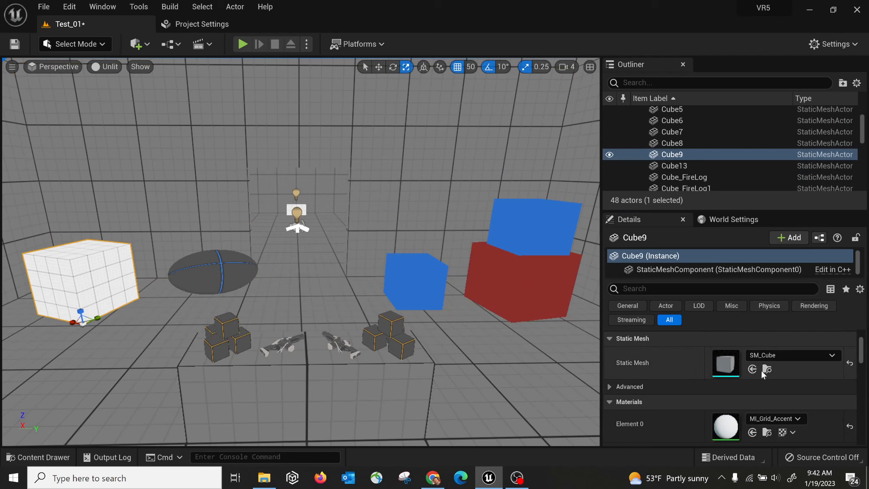
{"action": "left_click", "coordinate": [767, 369]}
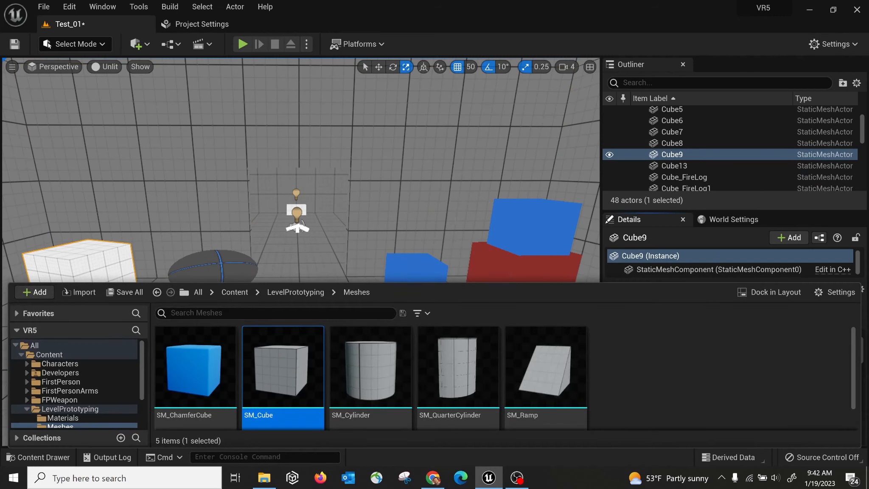
Select the flattened ball SM_Ball_01 and bring the view close to it.
{"action": "right_click_drag", "start_coordinate": [331, 225], "coordinate": [361, 194]}
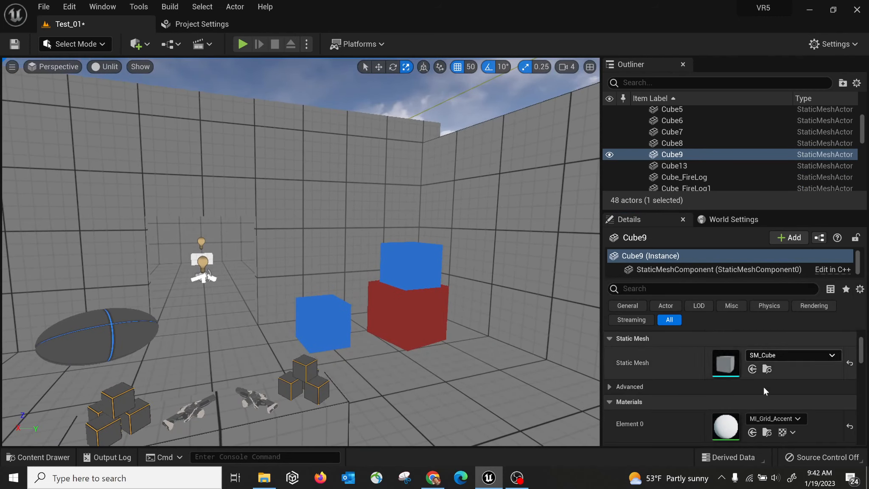
{"action": "left_click", "coordinate": [53, 356]}
{"action": "right_click_drag", "start_coordinate": [65, 354], "coordinate": [13, 376]}
{"action": "key", "text": "w"}
{"action": "scroll", "coordinate": [861, 358], "scroll_direction": "up", "scroll_amount": 3}
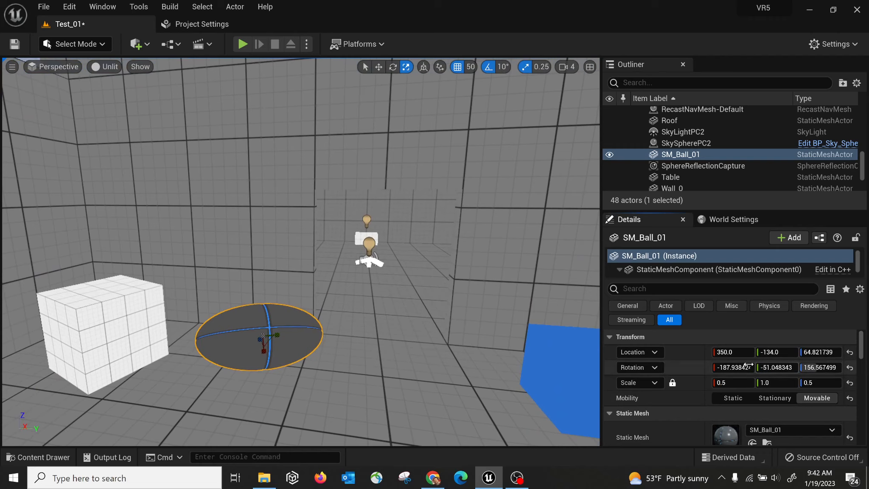
Reset SM_Ball_01's rotation to 0, 0, 0 and scale to 1.0, undoing the accidental location reset.
{"action": "left_click", "coordinate": [850, 369]}
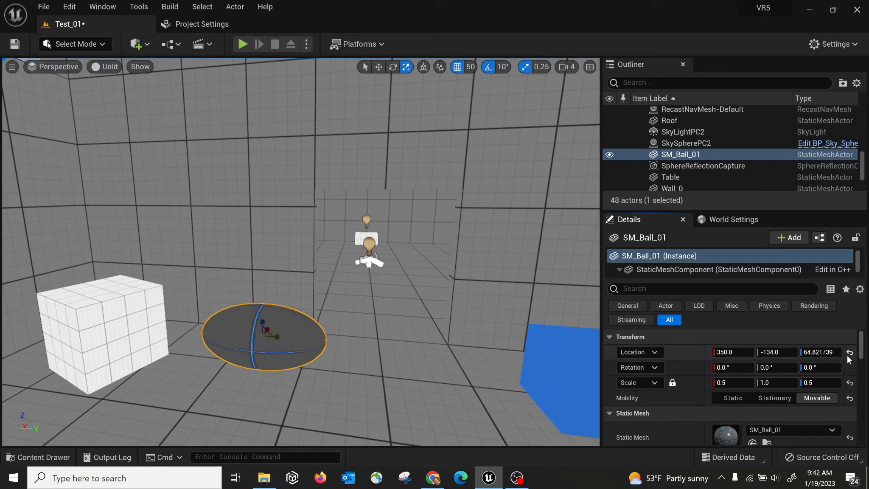
{"action": "left_click", "coordinate": [850, 352]}
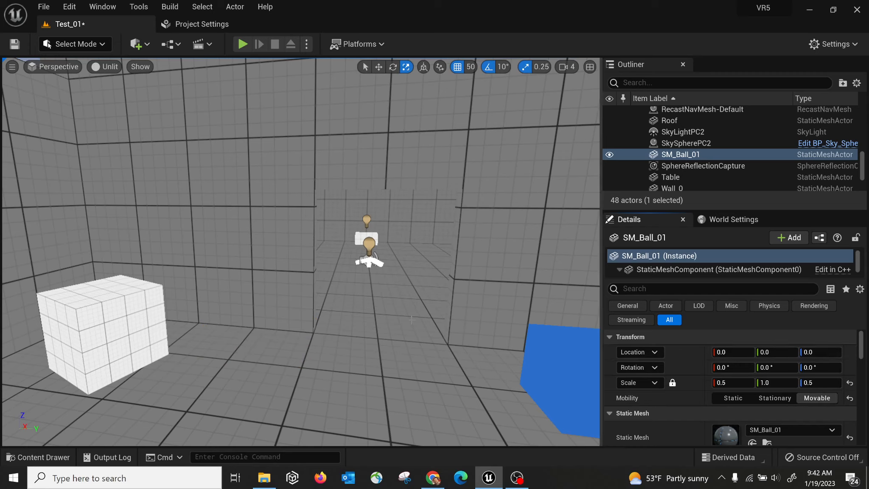
{"action": "key", "text": "ctrl+z"}
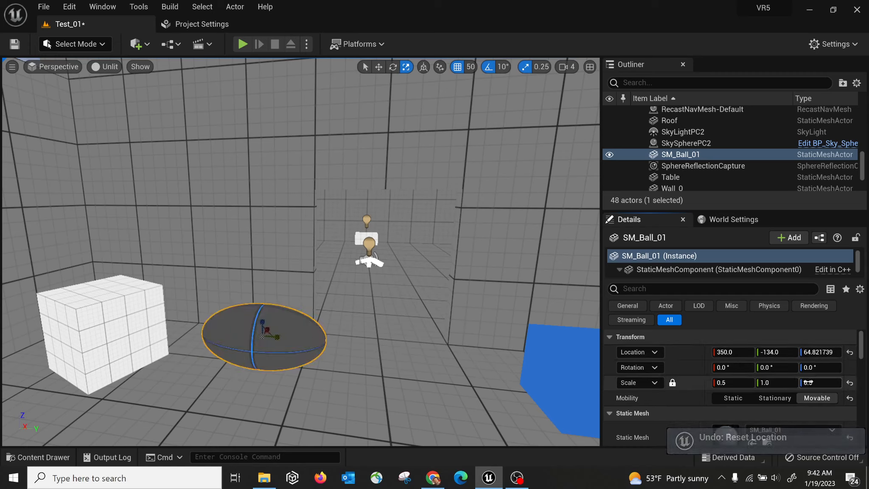
{"action": "left_click", "coordinate": [850, 382]}
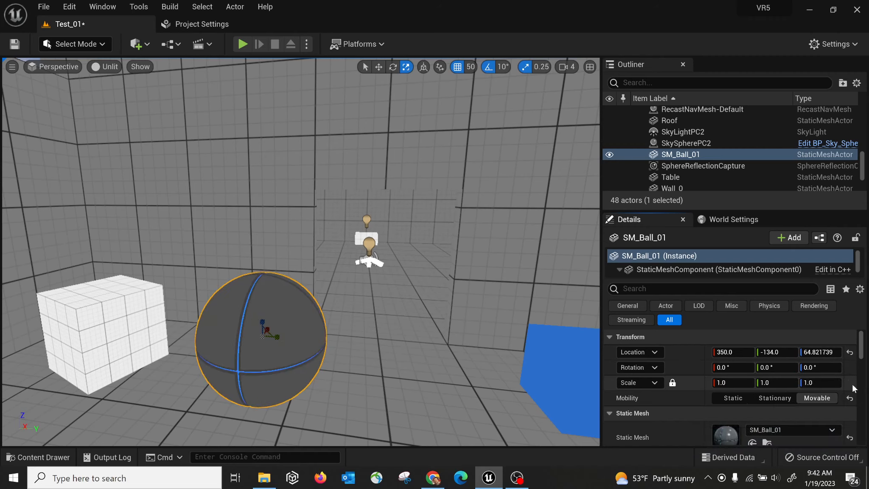
{"action": "mouse_move", "coordinate": [424, 297]}
{"action": "right_mouse_down"}
{"action": "mouse_move", "coordinate": [413, 308]}
{"action": "mouse_move", "coordinate": [421, 287]}
{"action": "right_mouse_up"}
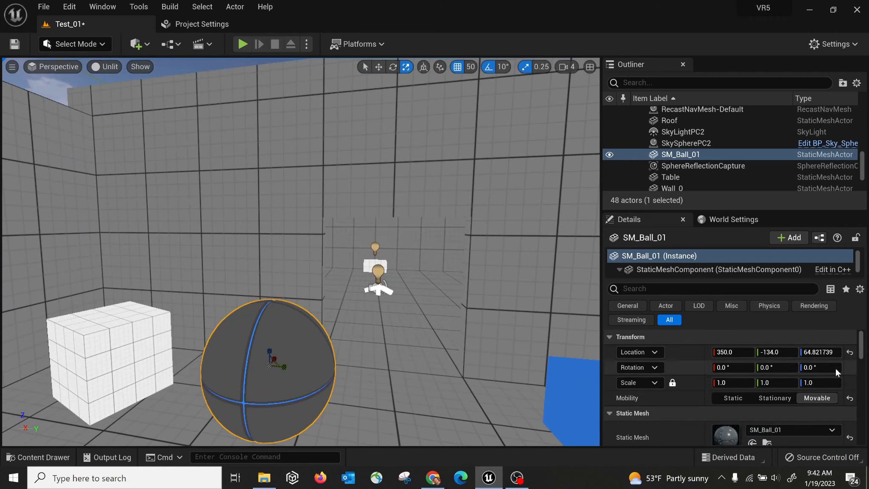
{"action": "right_click_drag", "start_coordinate": [389, 325], "coordinate": [414, 341]}
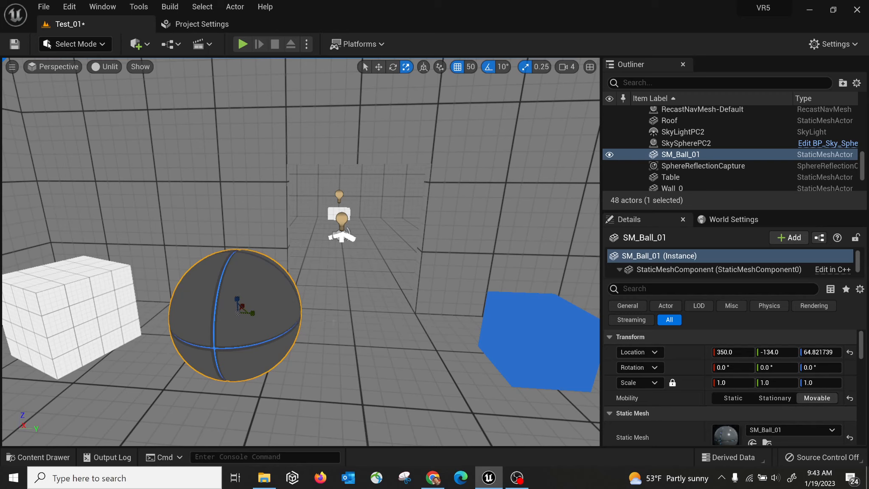
Switch the viewport from Unlit to Lit and orbit to see SM_Ball_01 casting its shadow.
{"action": "left_click", "coordinate": [109, 68]}
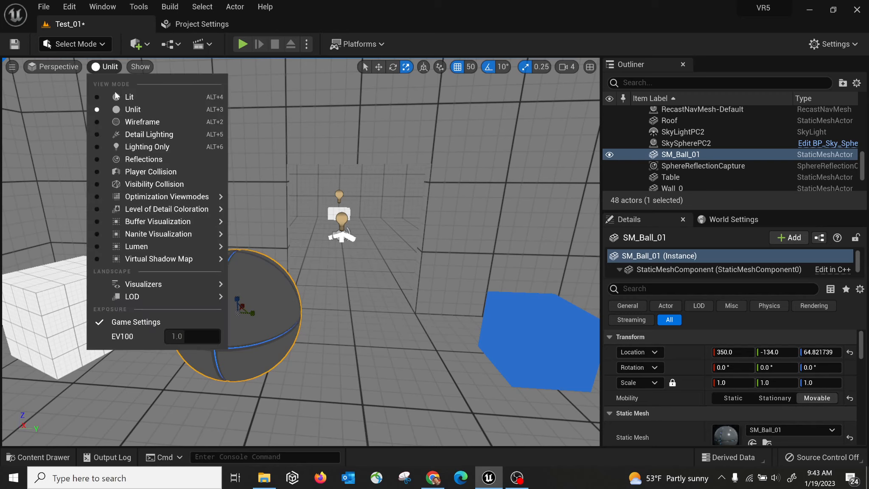
{"action": "left_click", "coordinate": [118, 94]}
{"action": "right_click_drag", "start_coordinate": [344, 306], "coordinate": [333, 316]}
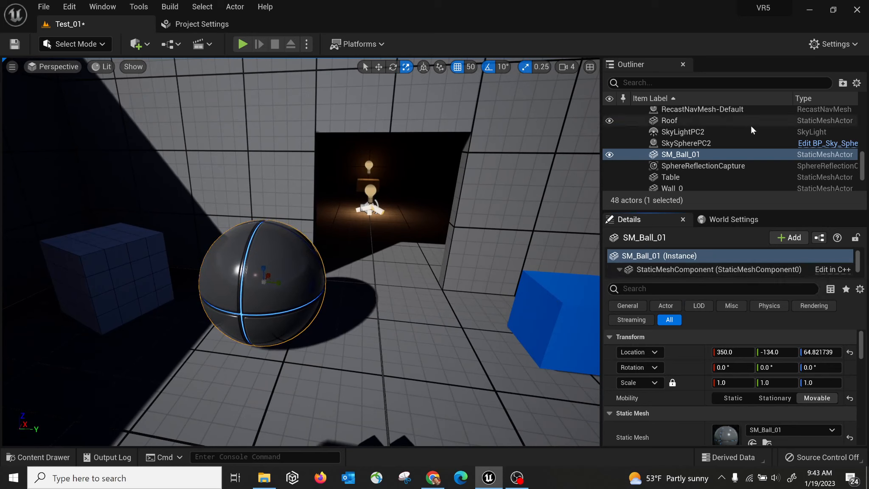
{"action": "scroll", "coordinate": [747, 140], "scroll_direction": "down", "scroll_amount": 1}
{"action": "scroll", "coordinate": [716, 161], "scroll_direction": "up", "scroll_amount": 2}
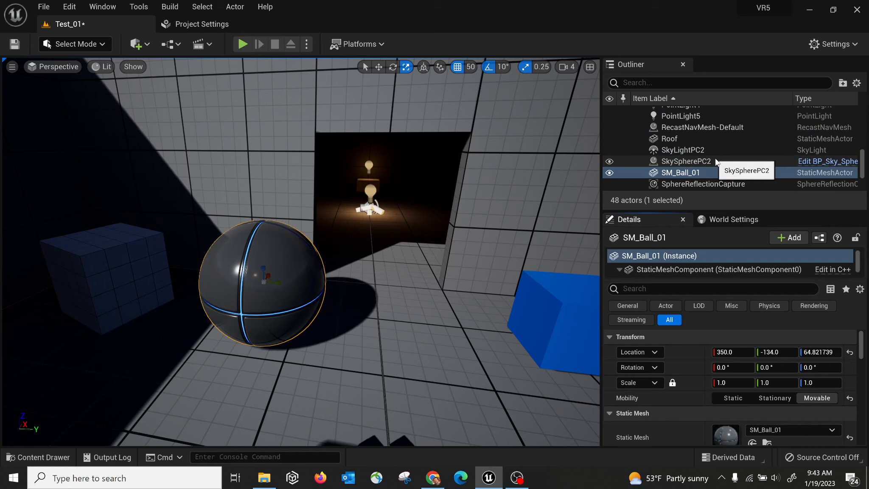
Select the SkyLightPC2 sky light in the Outliner, briefly checking SkySpherePC2.
{"action": "left_click", "coordinate": [688, 149]}
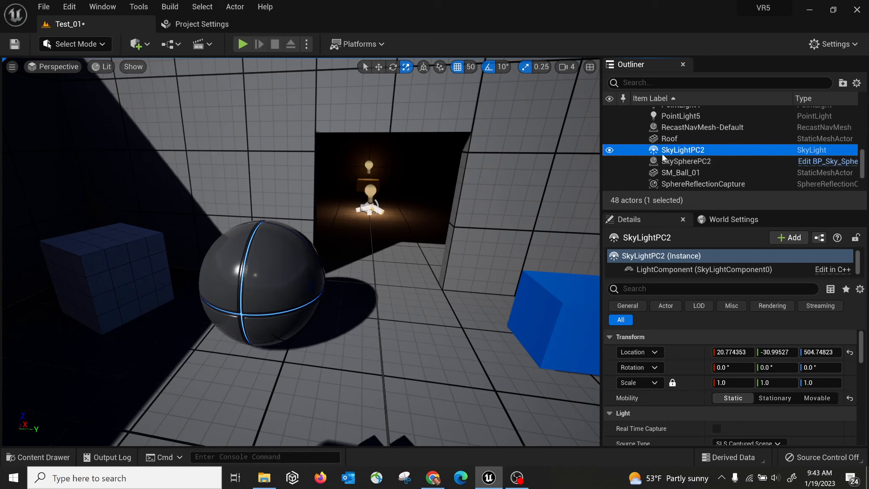
{"action": "left_click", "coordinate": [690, 161]}
{"action": "left_click", "coordinate": [687, 149]}
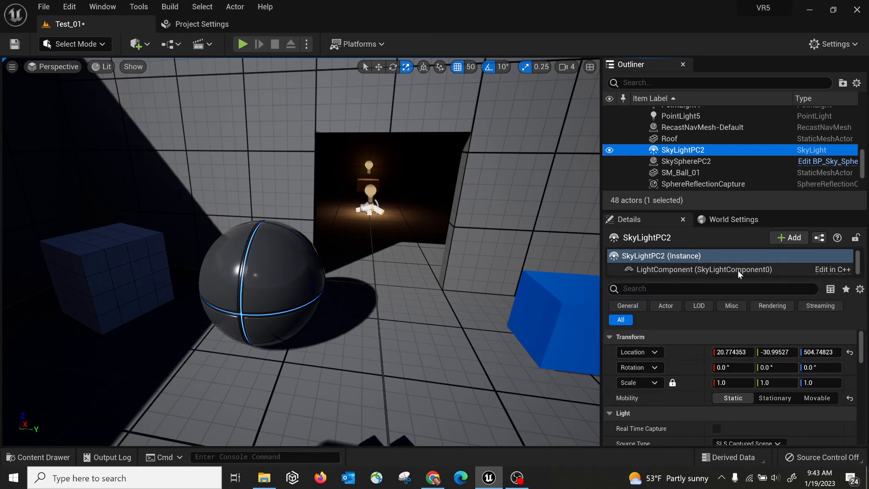
Inspect SkyLightPC2's LightComponent properties, then bring up World Settings for Test_01.
{"action": "left_click", "coordinate": [671, 271]}
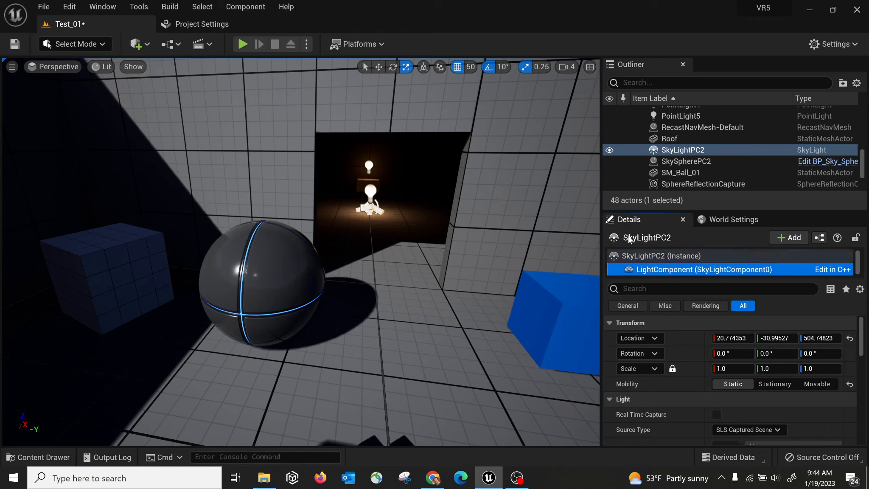
{"action": "left_click", "coordinate": [660, 254]}
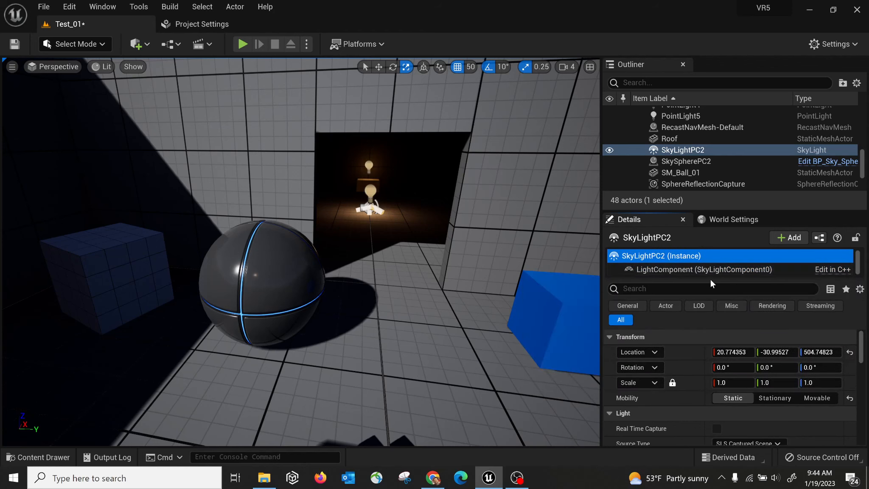
{"action": "left_click", "coordinate": [662, 271]}
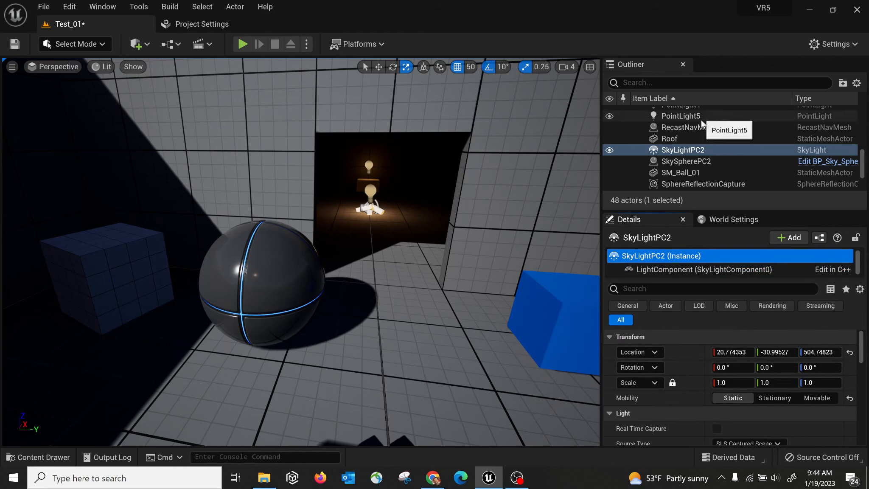
{"action": "mouse_move", "coordinate": [487, 249]}
{"action": "right_mouse_down"}
{"action": "mouse_move", "coordinate": [418, 250]}
{"action": "mouse_move", "coordinate": [486, 250]}
{"action": "right_mouse_up"}
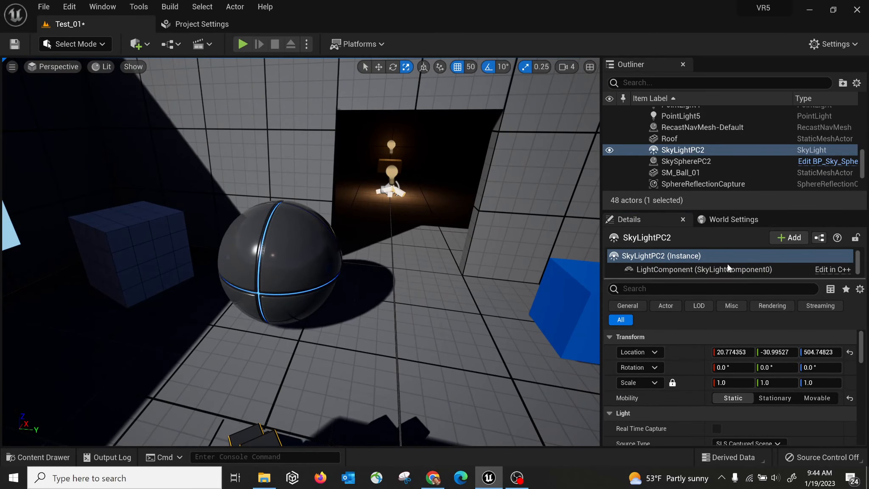
{"action": "left_click", "coordinate": [732, 221]}
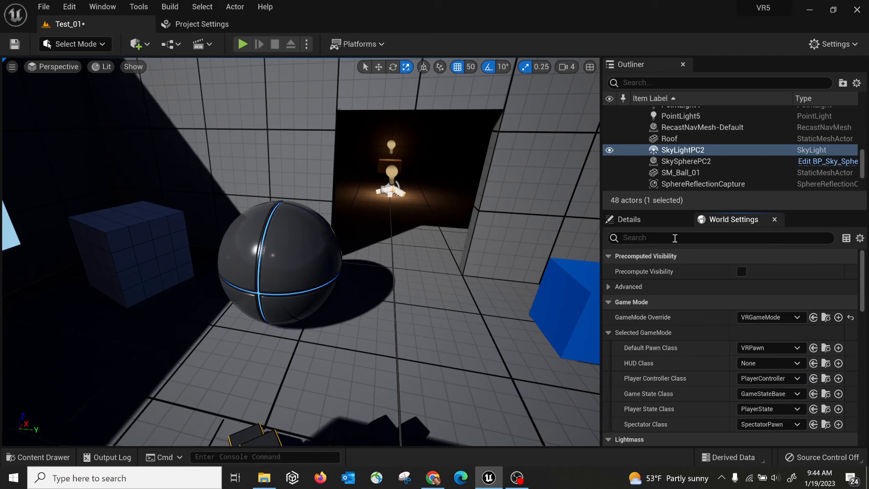
Choose BP_FirstPersonGameMode from the World Settings GameMode Override list of nine game modes.
{"action": "left_click", "coordinate": [103, 7]}
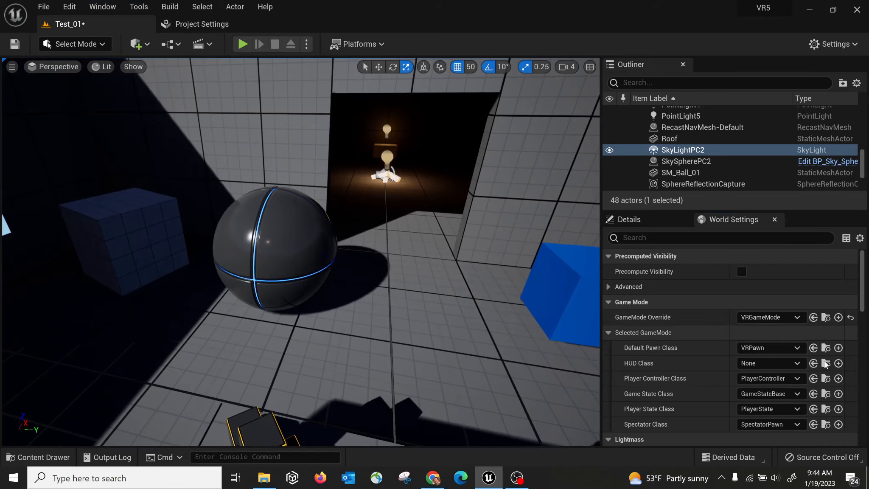
{"action": "left_click", "coordinate": [767, 317]}
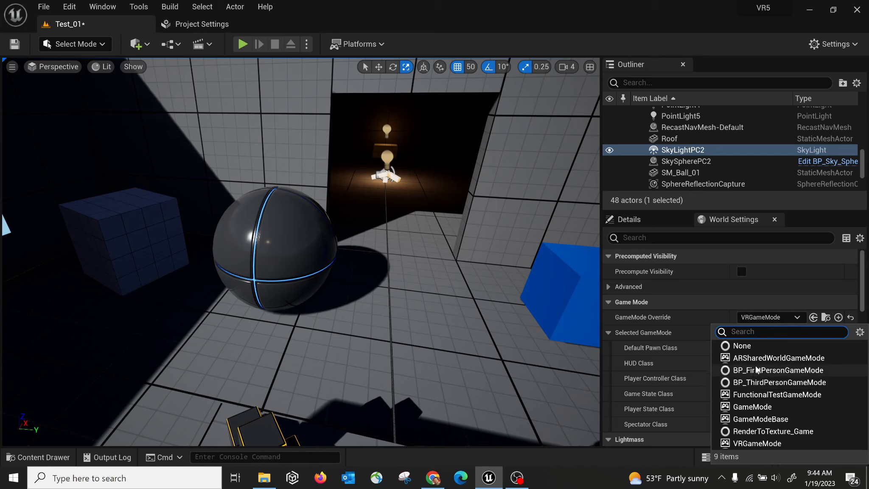
{"action": "left_click", "coordinate": [761, 373]}
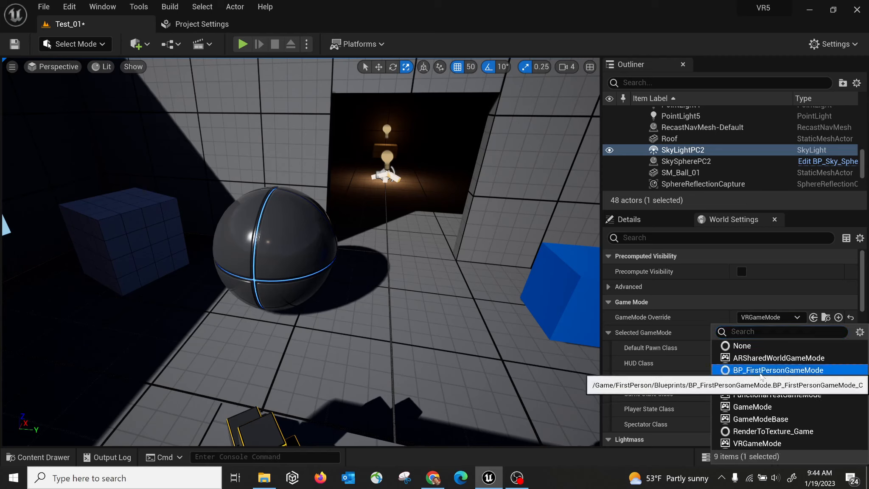
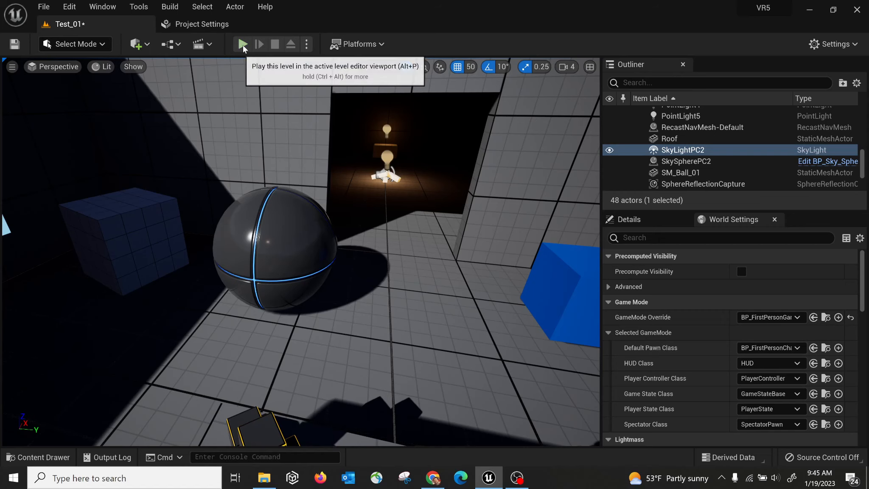
Play-test the level briefly, then search the Outliner for 'light' to list the five light actors.
{"action": "left_click", "coordinate": [307, 45]}
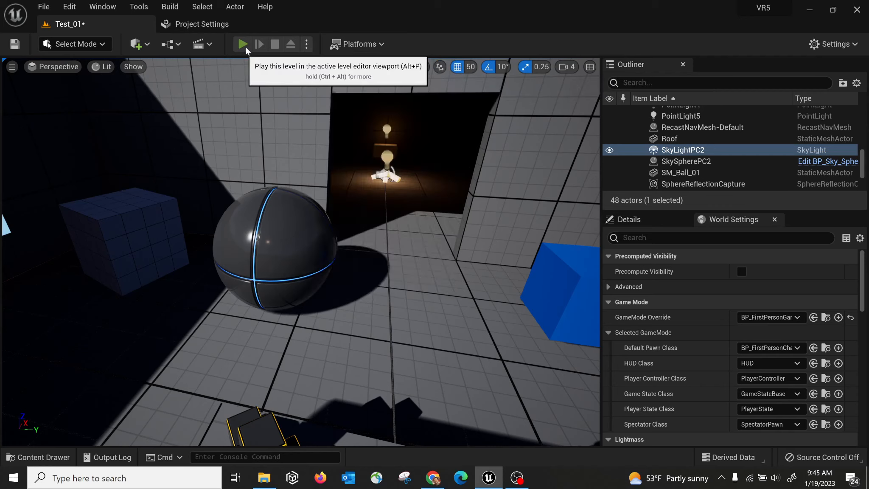
{"action": "left_click", "coordinate": [244, 44]}
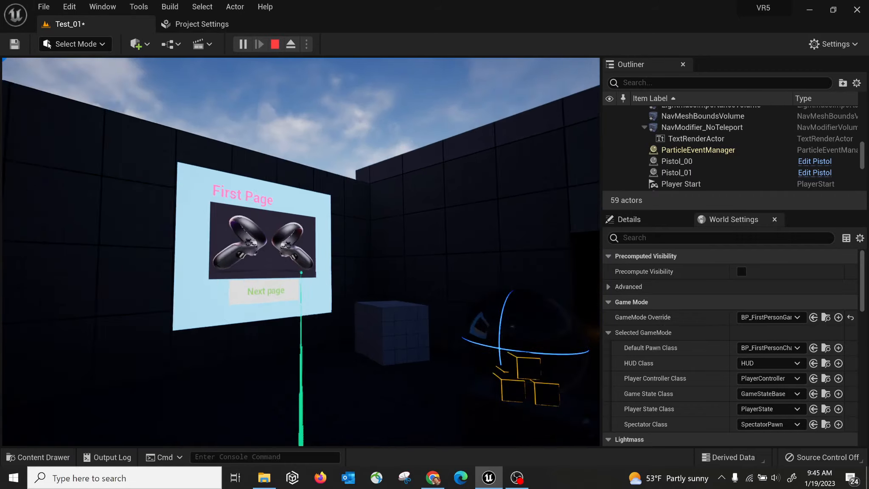
{"action": "key", "text": "Escape"}
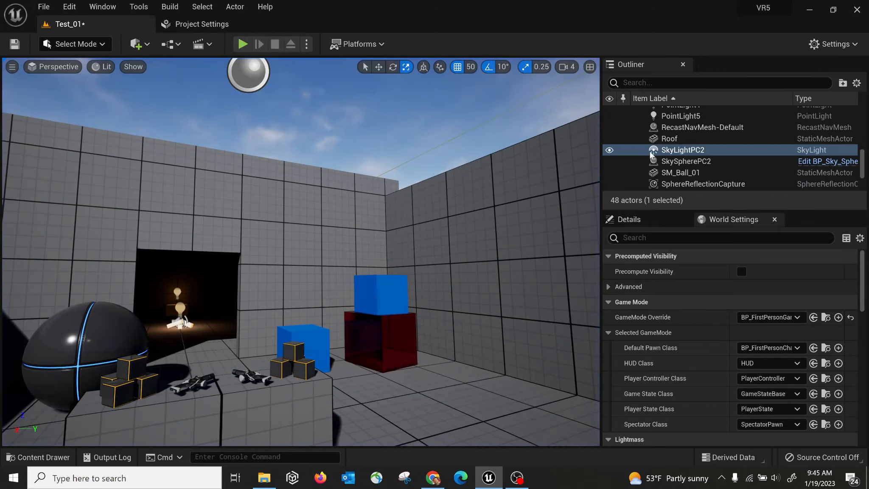
{"action": "left_click", "coordinate": [658, 83]}
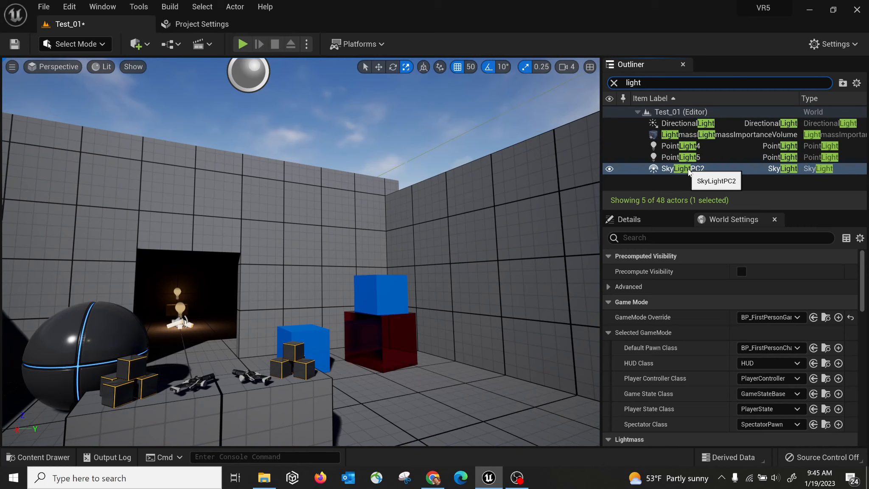
Select DirectionalLight and scroll its Details down to the Light and Rendering settings.
{"action": "left_click", "coordinate": [697, 123]}
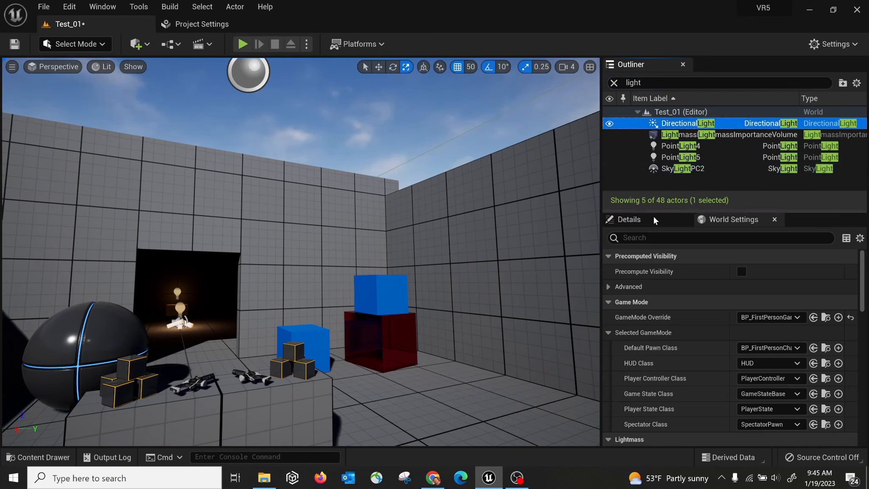
{"action": "left_click", "coordinate": [643, 225]}
{"action": "scroll", "coordinate": [773, 391], "scroll_direction": "down", "scroll_amount": 3}
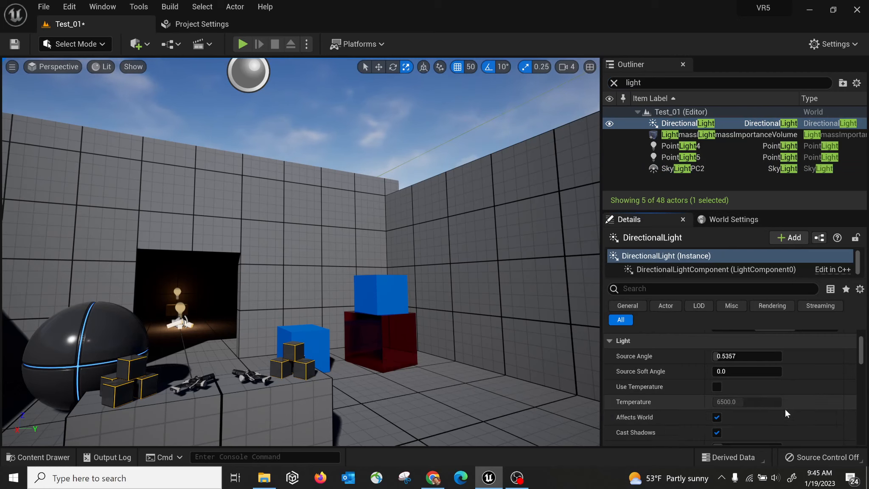
{"action": "scroll", "coordinate": [785, 410], "scroll_direction": "down", "scroll_amount": 1}
{"action": "scroll", "coordinate": [785, 408], "scroll_direction": "down", "scroll_amount": 5}
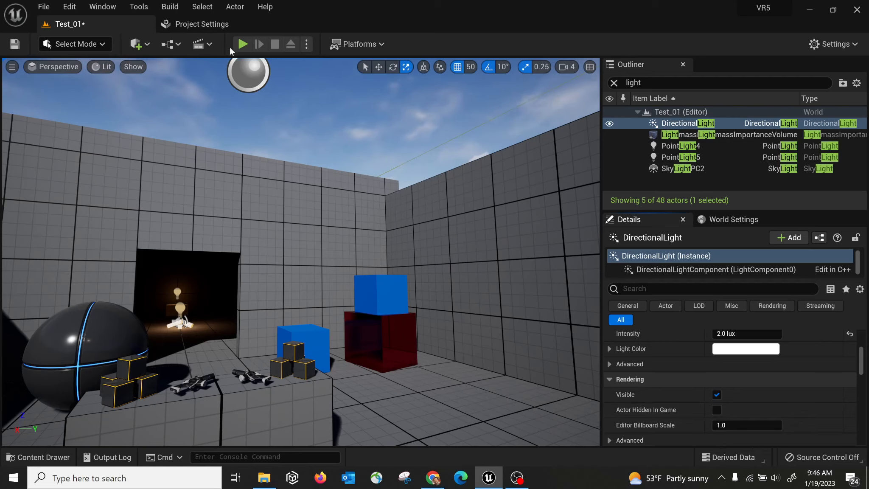
Start a play session and walk around the room toward the VR welcome panel.
{"action": "left_click", "coordinate": [242, 44]}
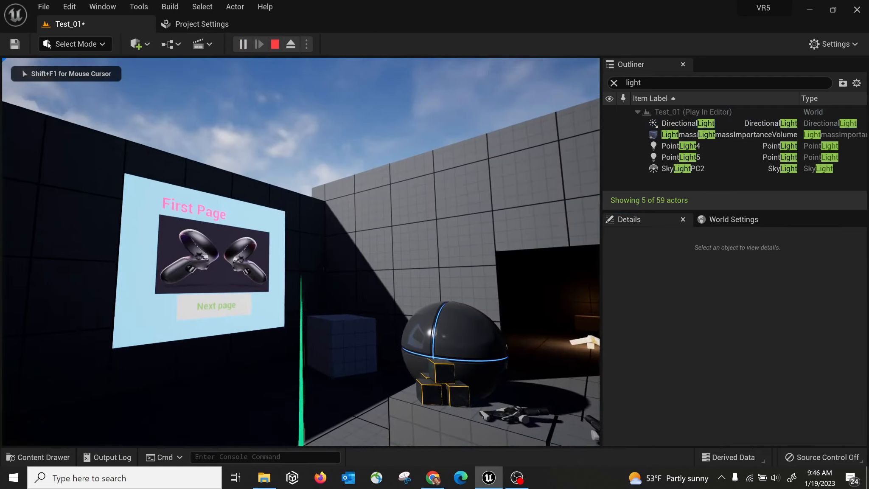
{"action": "key", "text": "d"}
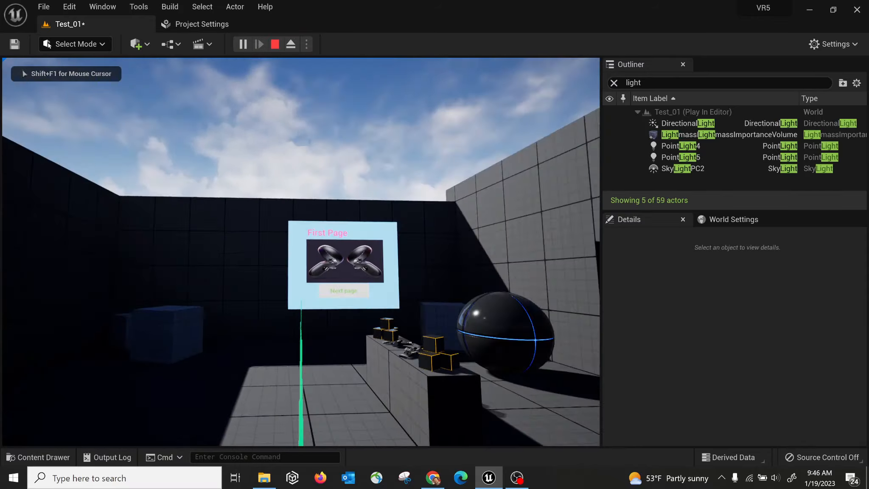
{"action": "key", "text": "a"}
{"action": "key", "text": "d"}
{"action": "key", "text": "w"}
{"action": "key", "text": "d"}
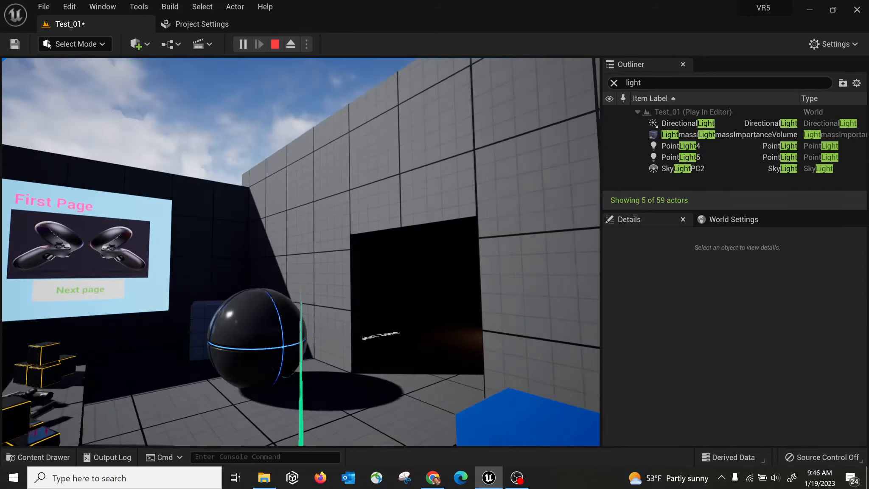
{"action": "key", "text": "w"}
{"action": "key", "text": "a"}
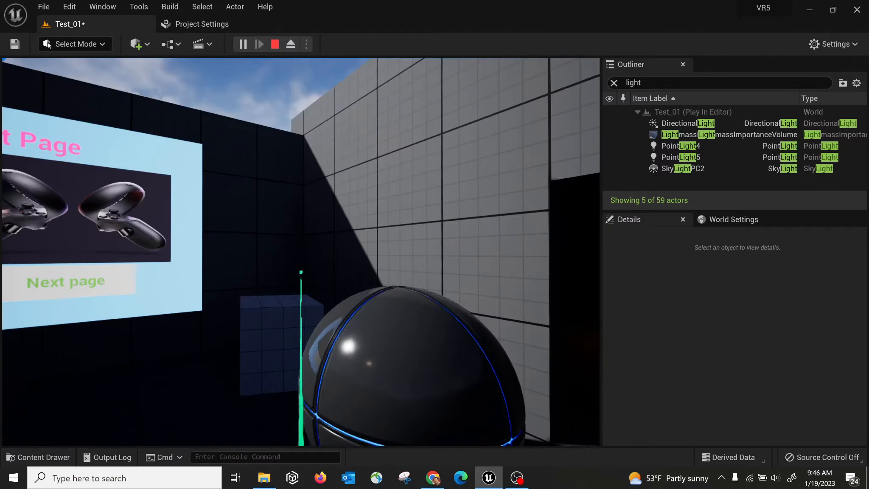
{"action": "key", "text": "w"}
{"action": "key", "text": "a"}
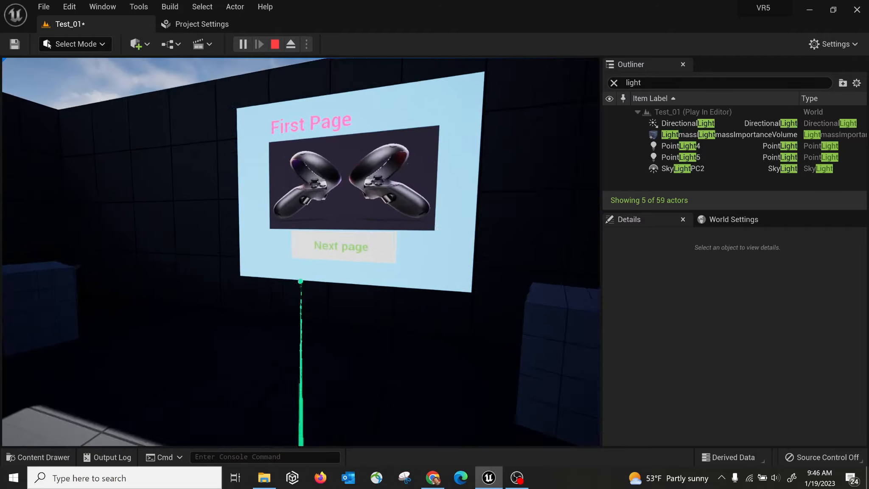
{"action": "key", "text": "w"}
Flip the welcome panel between First Page and Second Page, ending on Second Page, then stop play.
{"action": "left_click", "coordinate": [300, 315]}
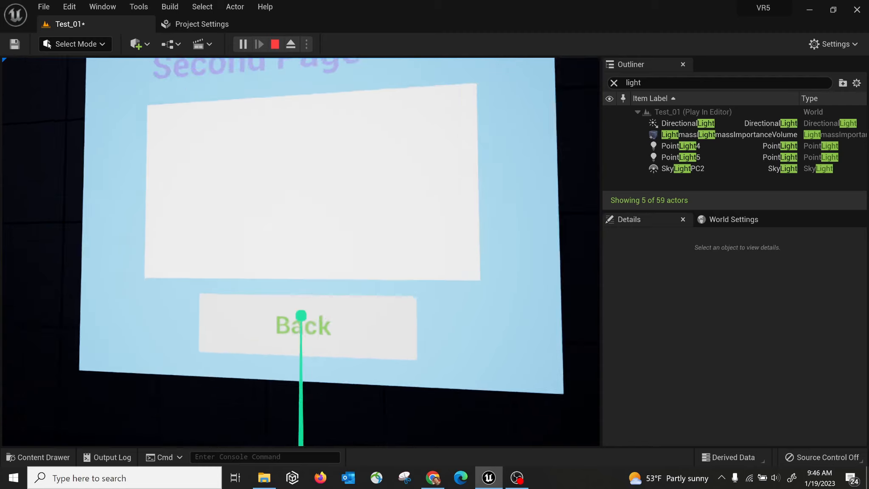
{"action": "left_click", "coordinate": [301, 316]}
{"action": "left_click", "coordinate": [301, 316]}
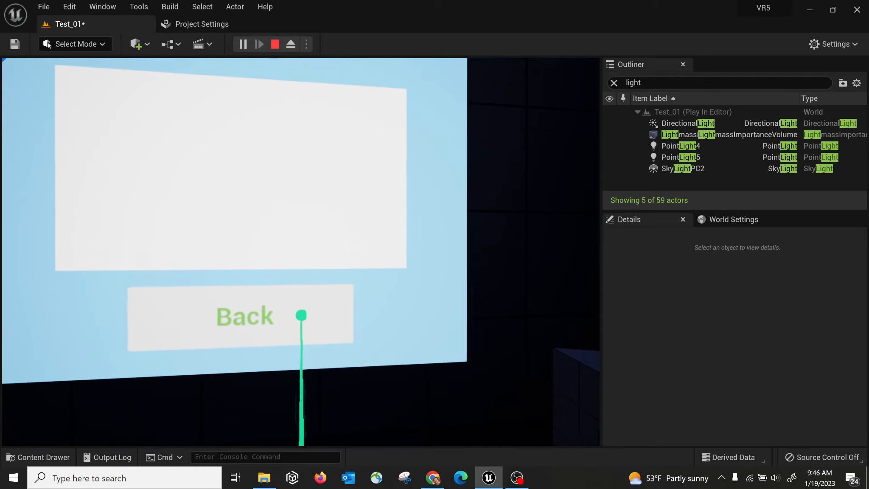
{"action": "left_click", "coordinate": [301, 316]}
{"action": "left_click", "coordinate": [300, 315]}
{"action": "left_click", "coordinate": [301, 315]}
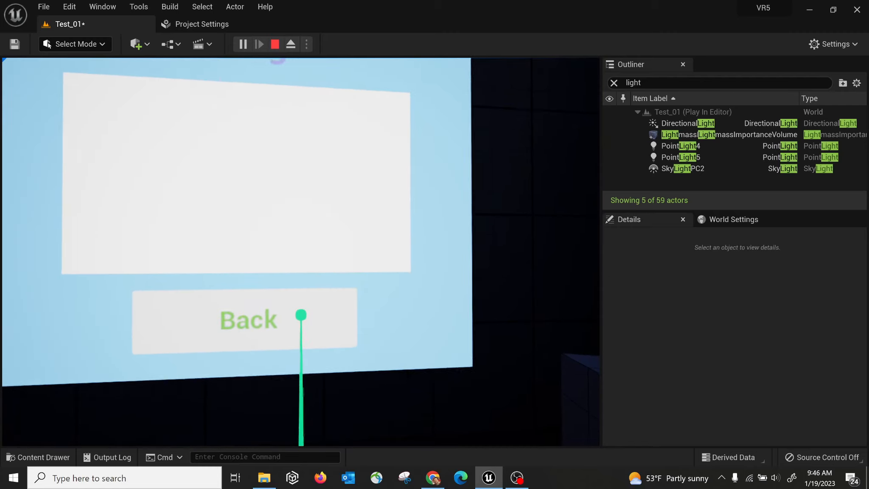
{"action": "left_click", "coordinate": [301, 304]}
{"action": "left_click", "coordinate": [301, 302]}
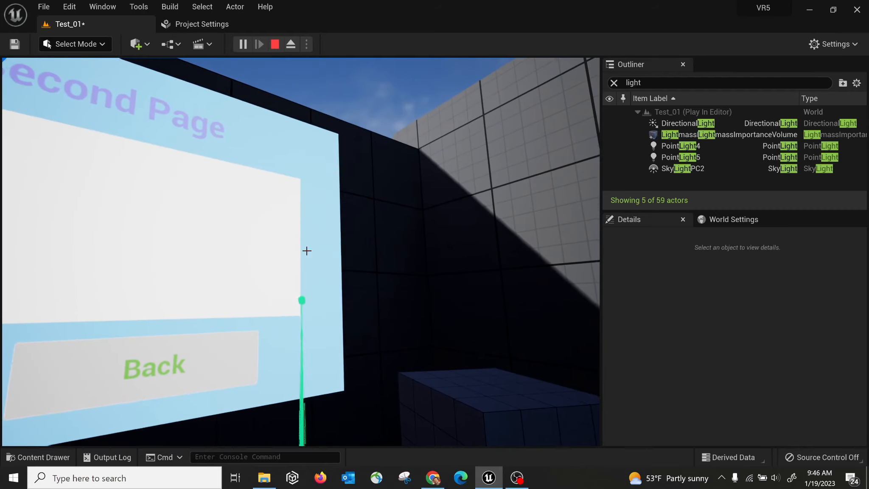
{"action": "key", "text": "Escape"}
Set the World Settings GameMode Override to BP_ThirdPersonGameMode.
{"action": "left_click", "coordinate": [734, 219]}
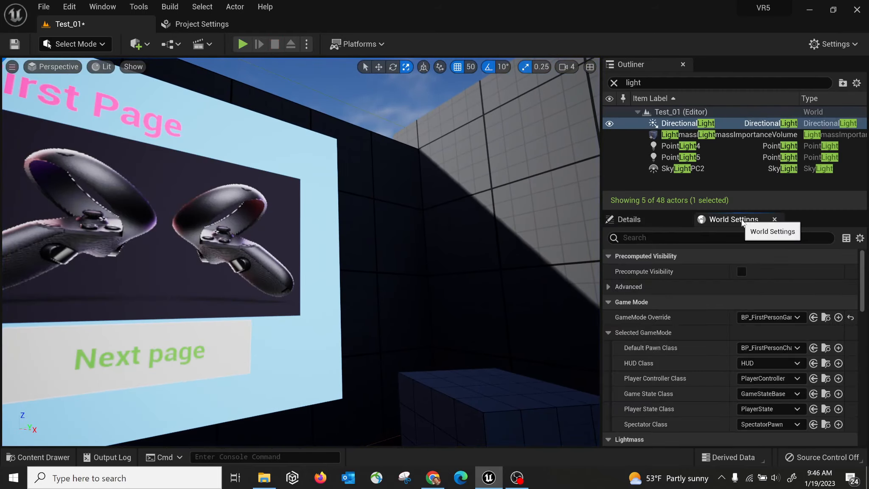
{"action": "left_click", "coordinate": [764, 319]}
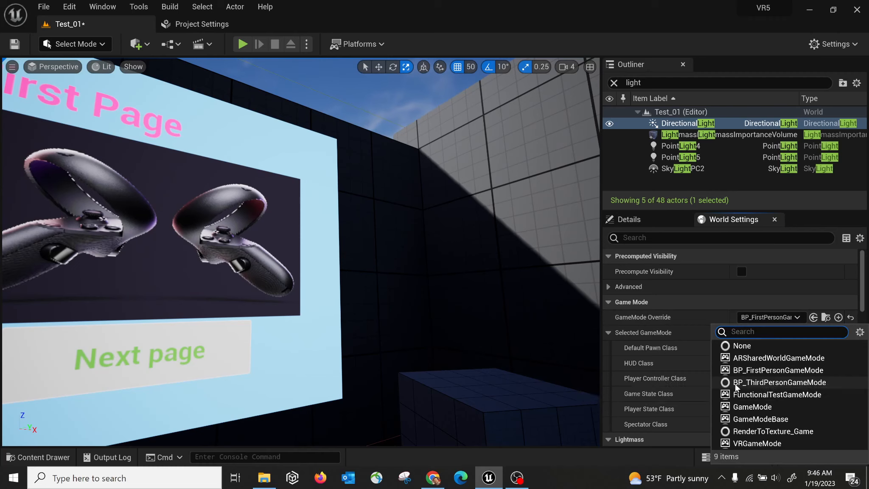
{"action": "left_click", "coordinate": [754, 382]}
{"action": "right_click_drag", "start_coordinate": [463, 259], "coordinate": [492, 306]}
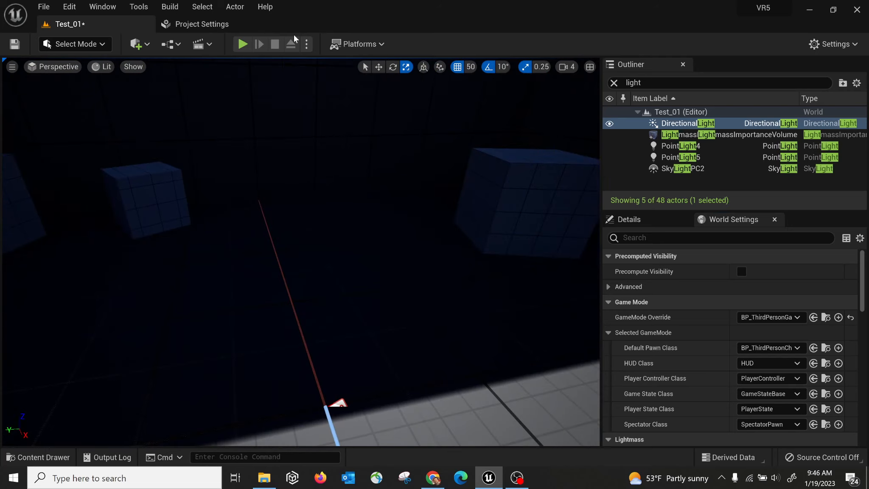
Play as the third-person mannequin, running it through the grey and dim rooms to the sphere.
{"action": "left_click", "coordinate": [243, 44]}
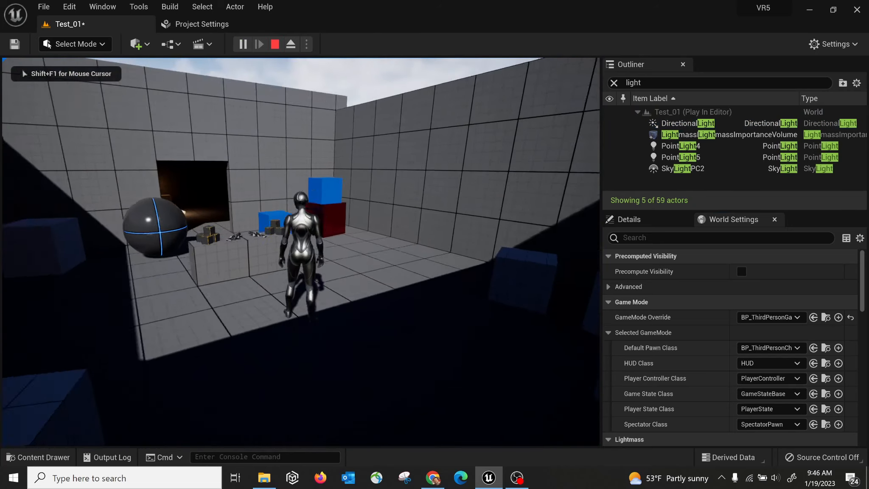
{"action": "key", "text": "w"}
{"action": "key", "text": "s"}
{"action": "key", "text": "w"}
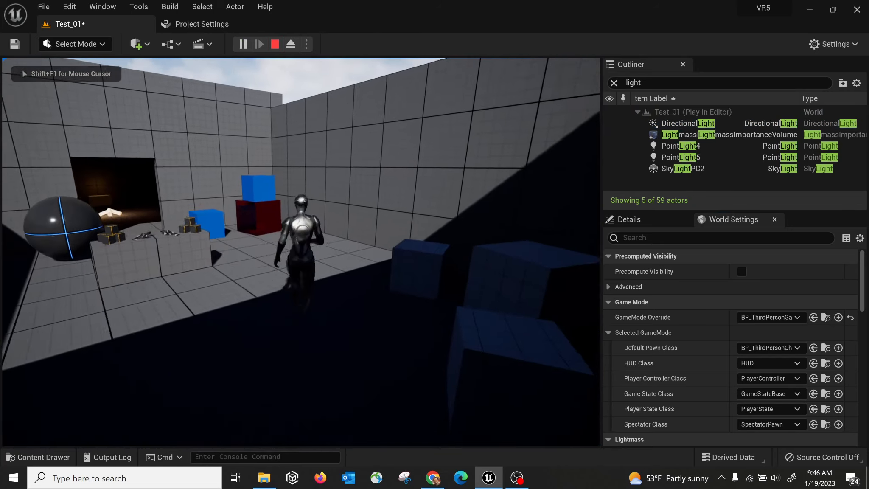
{"action": "key", "text": "w"}
{"action": "key", "text": "a"}
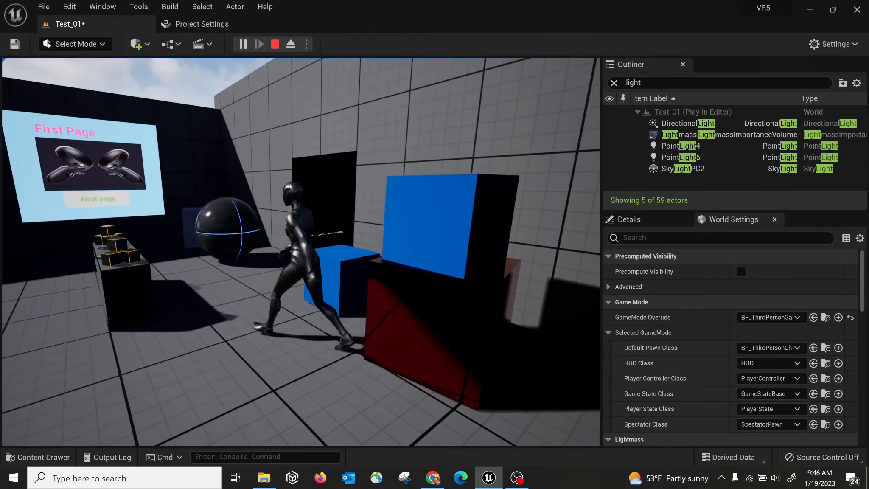
{"action": "key", "text": "w"}
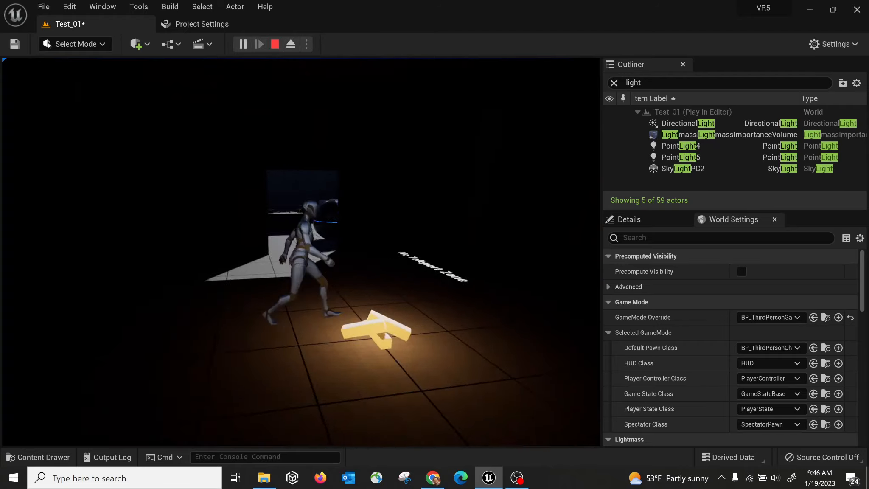
{"action": "key", "text": "w"}
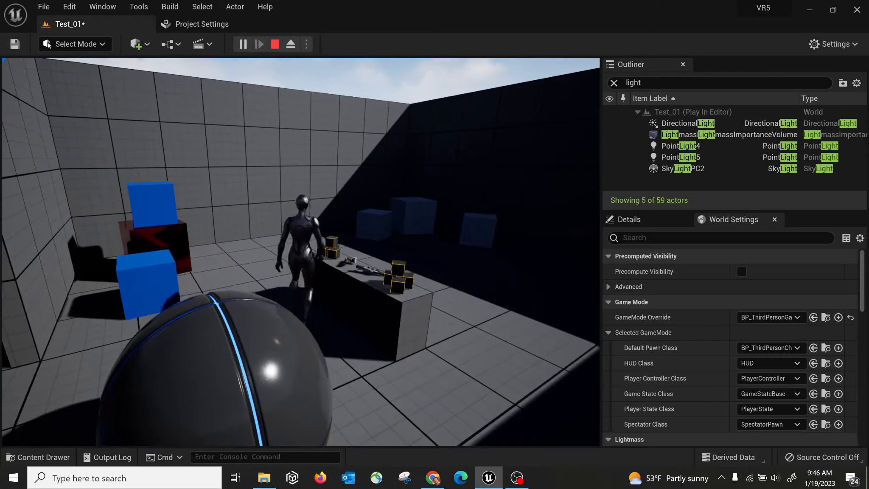
{"action": "key", "text": "w"}
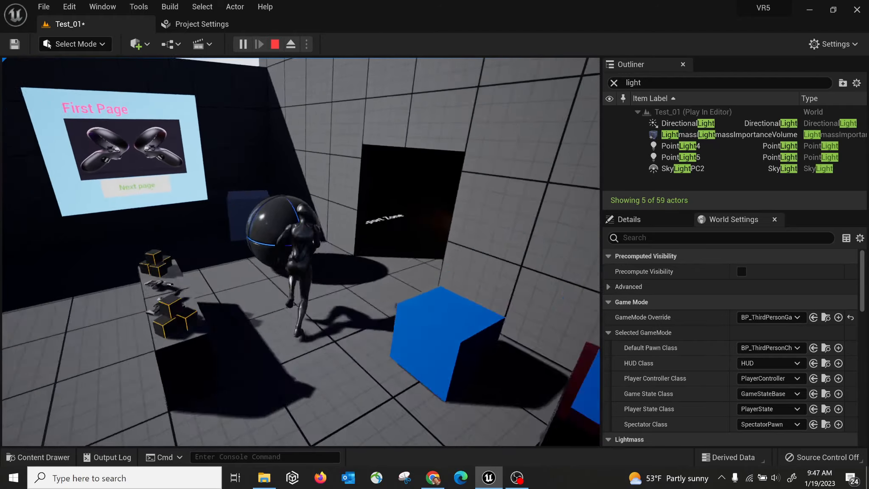
Run the character back toward the camera, make it jump, and end the session.
{"action": "key", "text": "s"}
{"action": "key", "text": "w"}
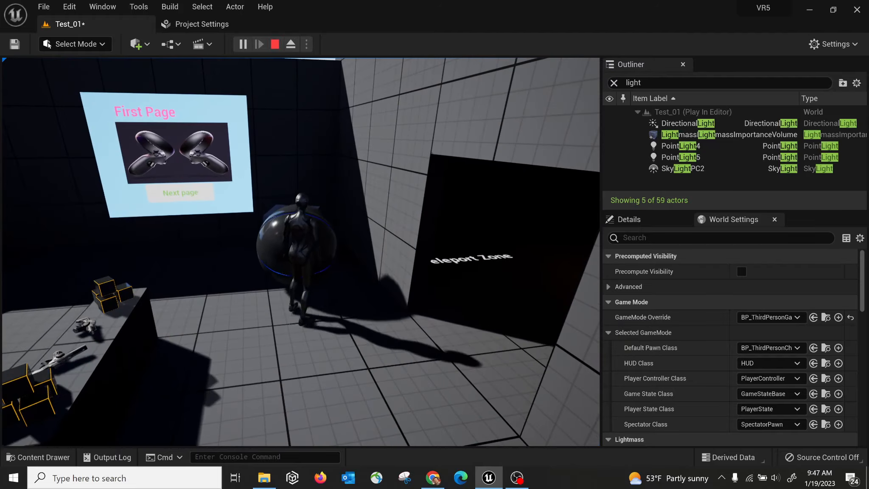
{"action": "key", "text": "s"}
{"action": "key", "text": "a"}
{"action": "key", "text": "s"}
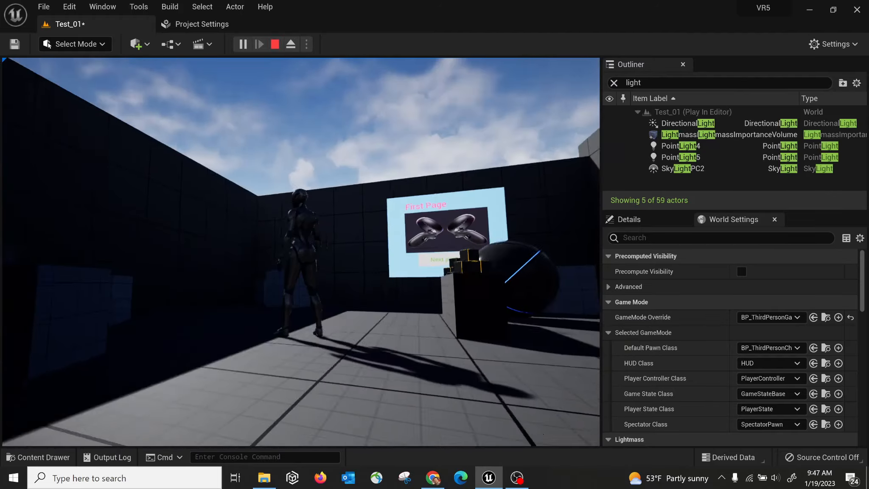
{"action": "key", "text": "space"}
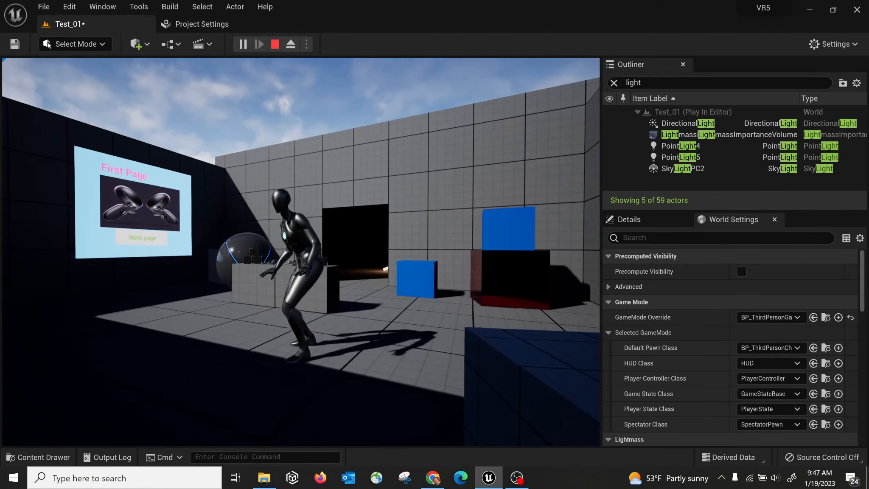
{"action": "key", "text": "Escape"}
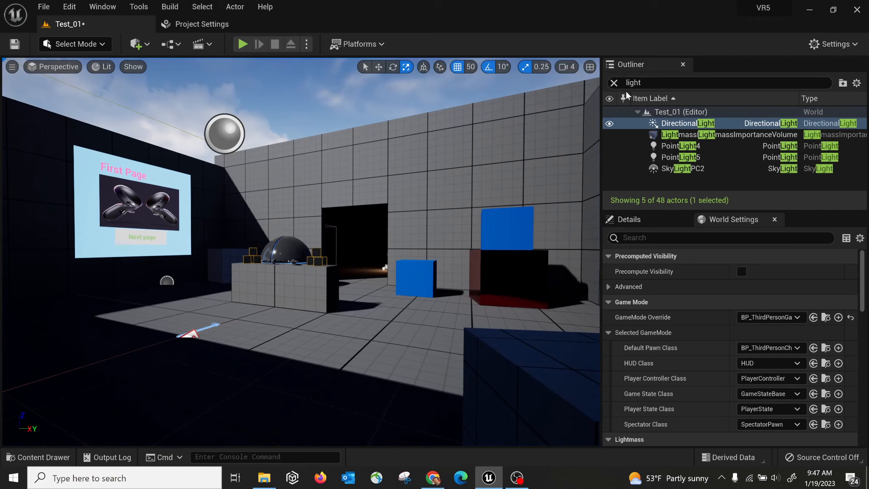
Clear the 'light' Outliner filter to show all 48 actors and frame the Player Start in the viewport.
{"action": "left_click", "coordinate": [614, 82]}
{"action": "key", "text": "f"}
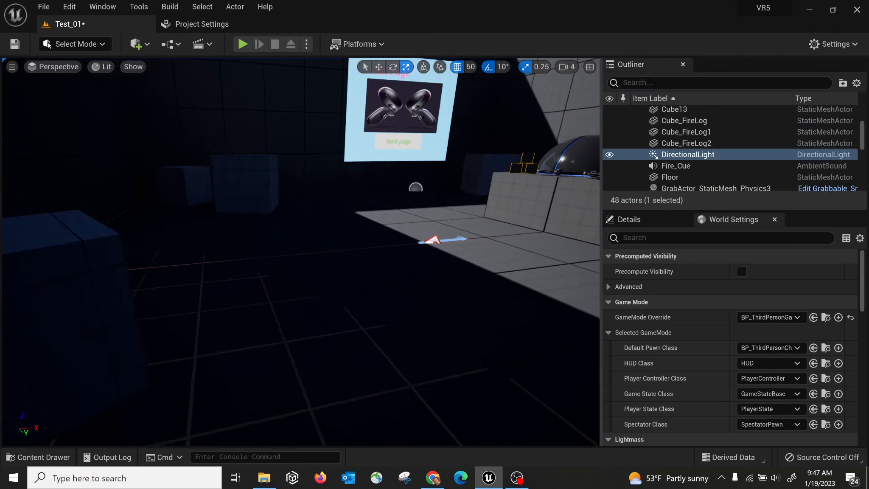
{"action": "mouse_move", "coordinate": [301, 252]}
{"action": "right_mouse_down"}
{"action": "mouse_move", "coordinate": [255, 252]}
{"action": "mouse_move", "coordinate": [289, 252]}
{"action": "right_mouse_up"}
{"action": "key", "text": "d"}
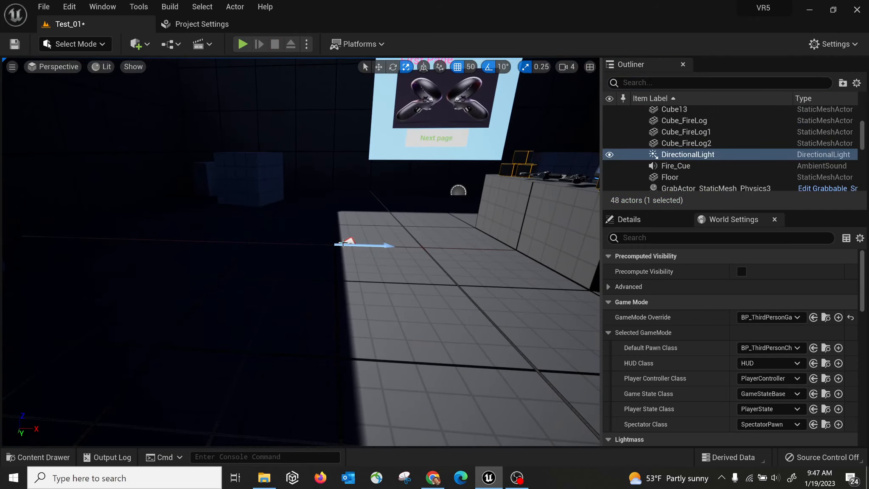
{"action": "left_click", "coordinate": [346, 242]}
{"action": "right_click_drag", "start_coordinate": [413, 244], "coordinate": [350, 183]}
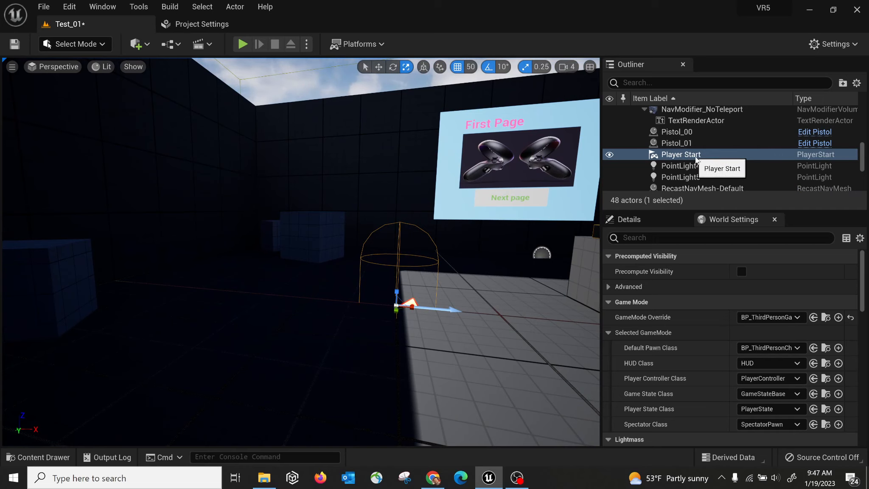
{"action": "double_click", "coordinate": [680, 154]}
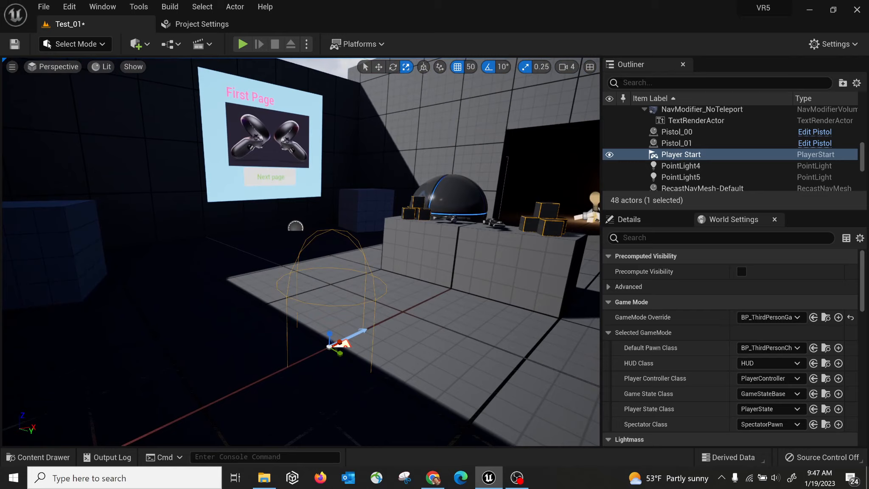
{"action": "right_click_drag", "start_coordinate": [300, 252], "coordinate": [320, 252]}
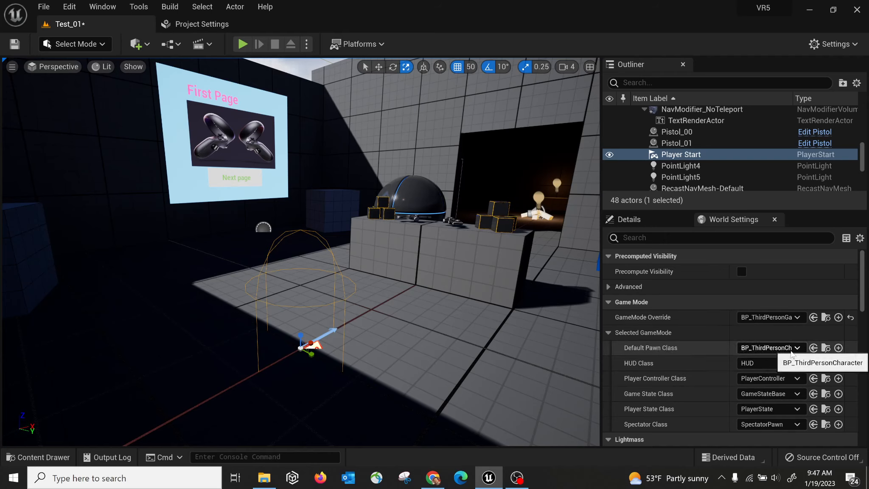
Browse from Default Pawn Class to BP_ThirdPersonCharacter and open it in the Blueprint editor.
{"action": "left_click", "coordinate": [827, 348]}
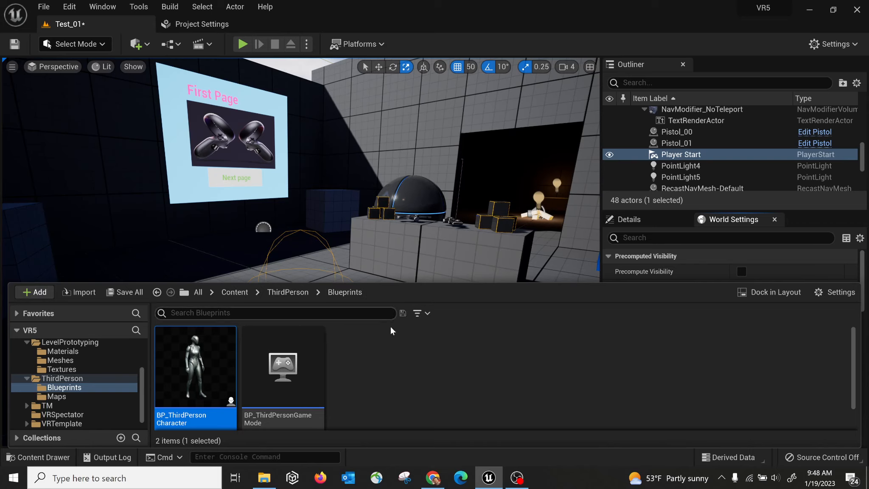
{"action": "double_click", "coordinate": [202, 364]}
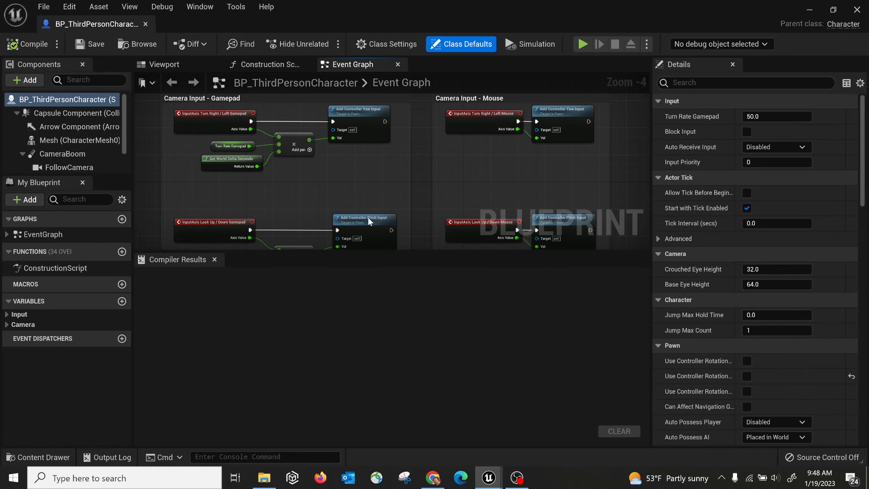
Show BP_ThirdPersonCharacter's Viewport and focus on its mannequin Mesh component.
{"action": "scroll", "coordinate": [342, 162], "scroll_direction": "down", "scroll_amount": 4}
{"action": "scroll", "coordinate": [341, 162], "scroll_direction": "up", "scroll_amount": 2}
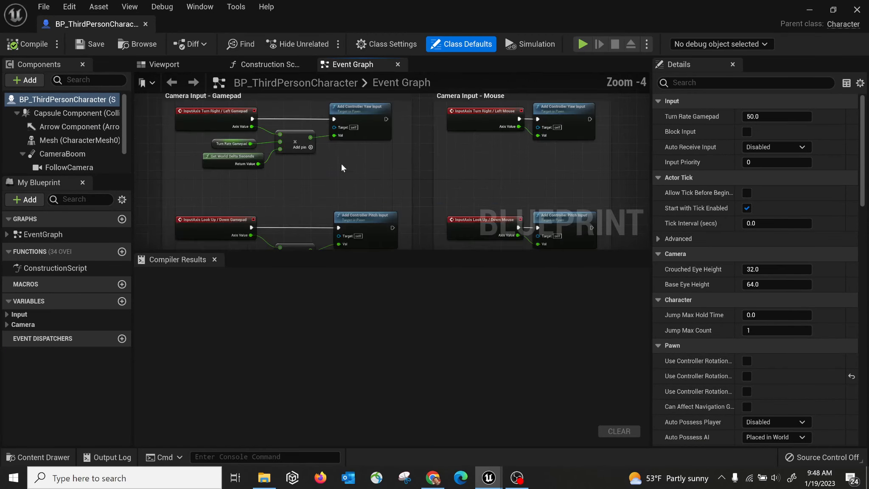
{"action": "scroll", "coordinate": [347, 163], "scroll_direction": "up", "scroll_amount": 3}
{"action": "scroll", "coordinate": [344, 164], "scroll_direction": "down", "scroll_amount": 6}
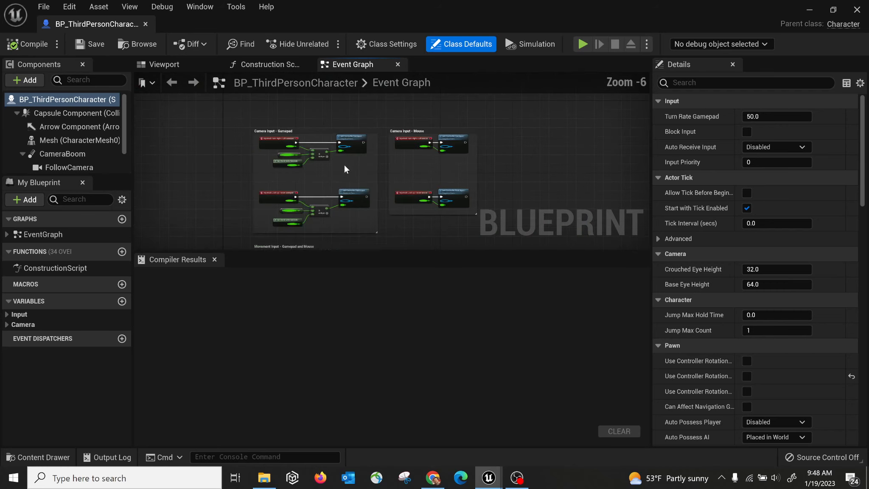
{"action": "scroll", "coordinate": [345, 163], "scroll_direction": "up", "scroll_amount": 7}
{"action": "scroll", "coordinate": [345, 163], "scroll_direction": "down", "scroll_amount": 3}
{"action": "scroll", "coordinate": [335, 162], "scroll_direction": "up", "scroll_amount": 1}
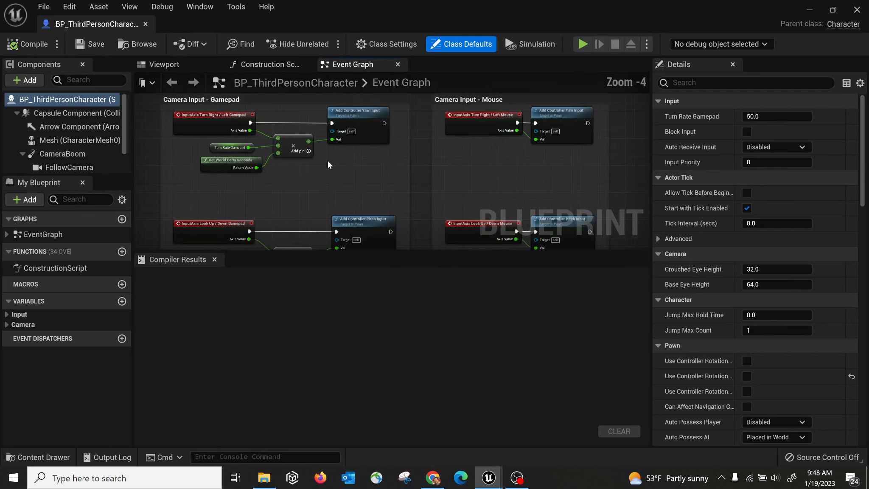
{"action": "left_click", "coordinate": [175, 69]}
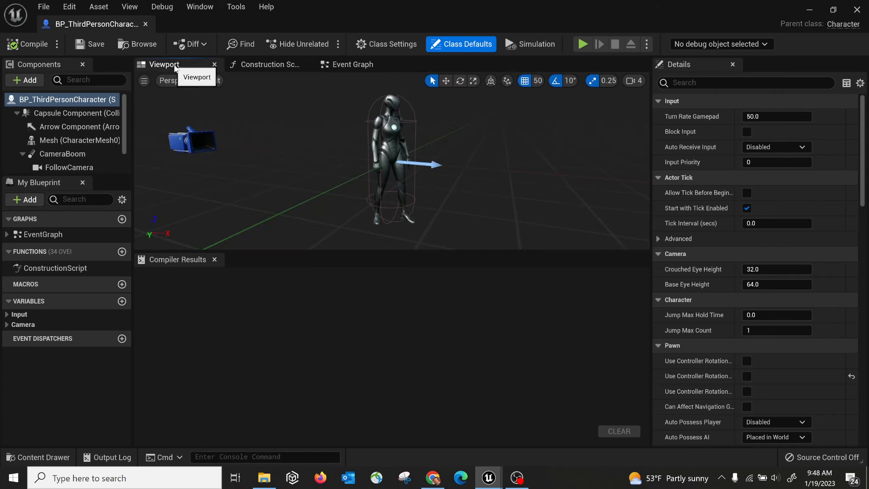
{"action": "right_click_drag", "start_coordinate": [344, 163], "coordinate": [358, 150]}
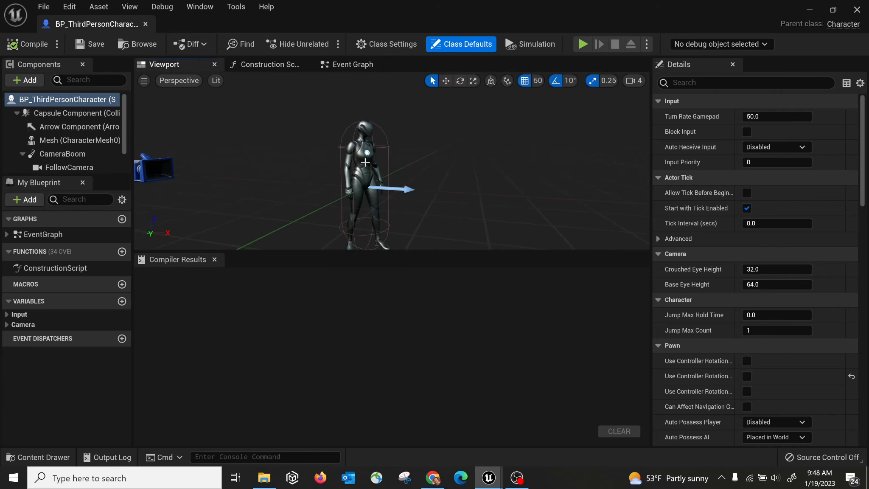
{"action": "left_click", "coordinate": [365, 162]}
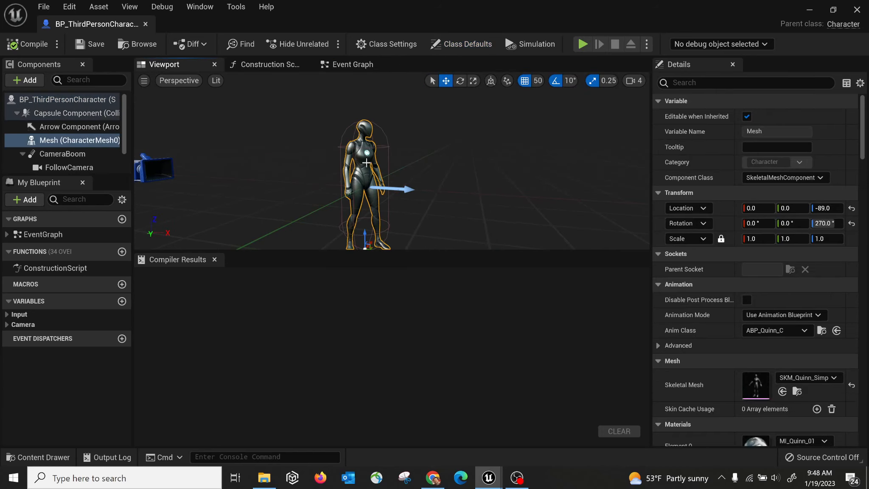
{"action": "key", "text": "f"}
{"action": "left_click_drag", "start_coordinate": [368, 164], "coordinate": [508, 161]}
{"action": "right_click_drag", "start_coordinate": [508, 162], "coordinate": [480, 136]}
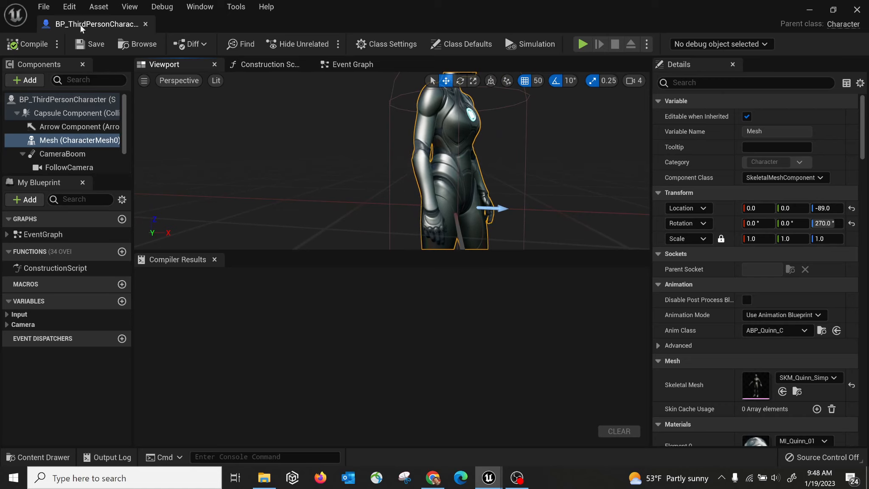
Dock the Blueprint editor tab beside Test_01 and switch between the two.
{"action": "left_click_drag", "start_coordinate": [80, 25], "coordinate": [297, 25]}
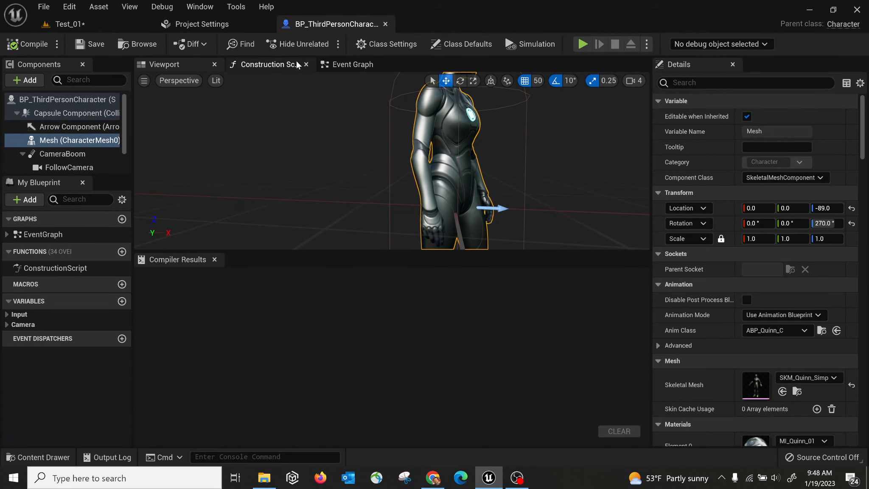
{"action": "left_click_drag", "start_coordinate": [322, 25], "coordinate": [174, 24]}
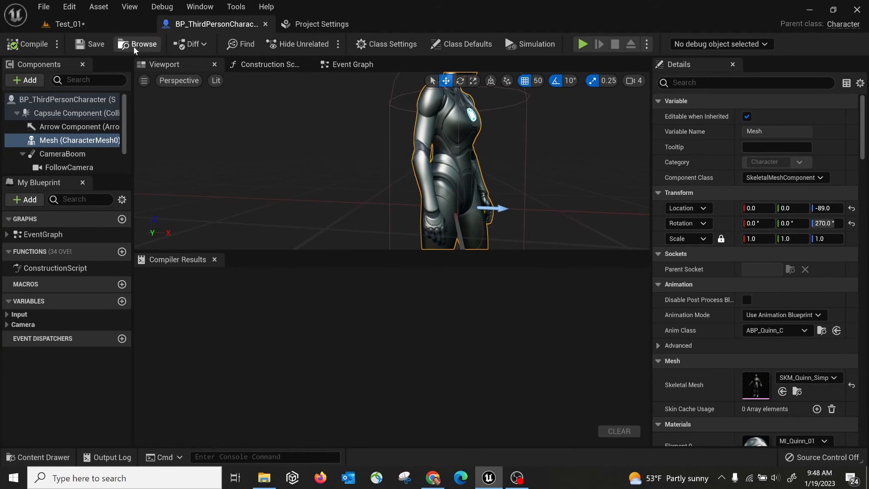
{"action": "left_click", "coordinate": [83, 26]}
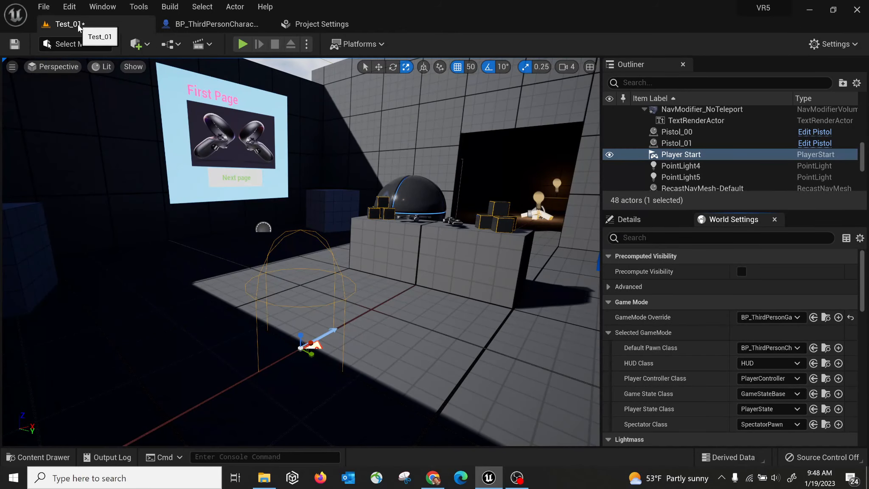
{"action": "left_click", "coordinate": [199, 25]}
{"action": "left_click", "coordinate": [134, 22]}
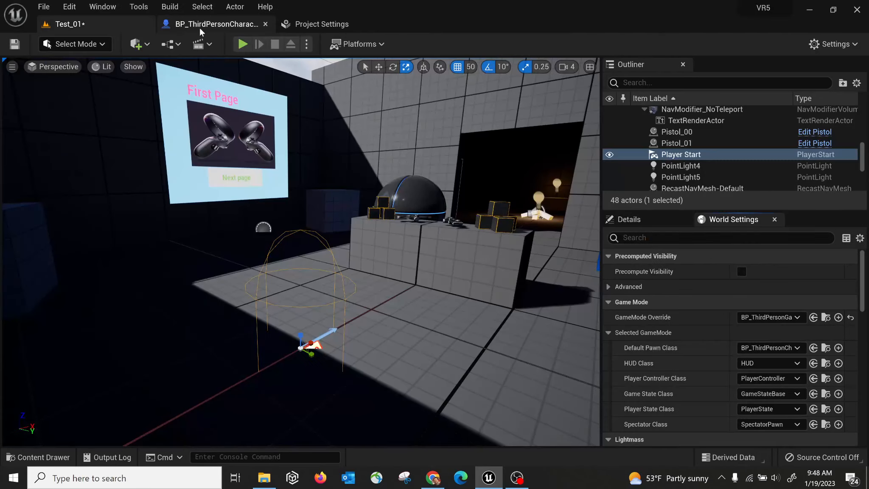
{"action": "left_click", "coordinate": [200, 28]}
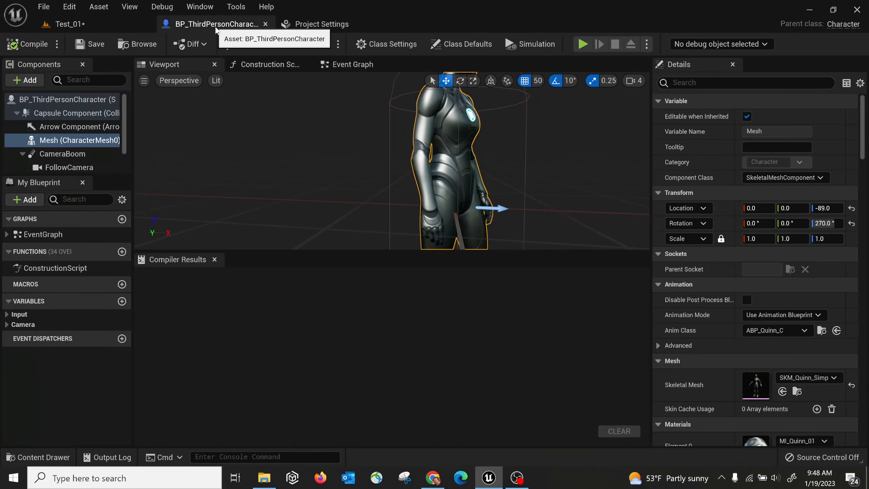
Close the Blueprint and Project Settings tabs, then browse to the dome's SM_Ball_01 mesh asset.
{"action": "left_click", "coordinate": [265, 24]}
{"action": "left_click", "coordinate": [267, 26]}
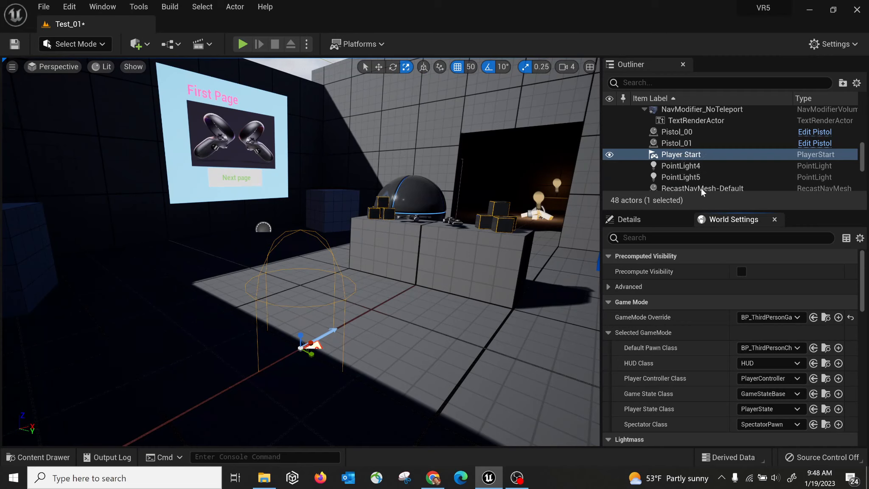
{"action": "left_click", "coordinate": [698, 167]}
{"action": "scroll", "coordinate": [699, 167], "scroll_direction": "up", "scroll_amount": 6}
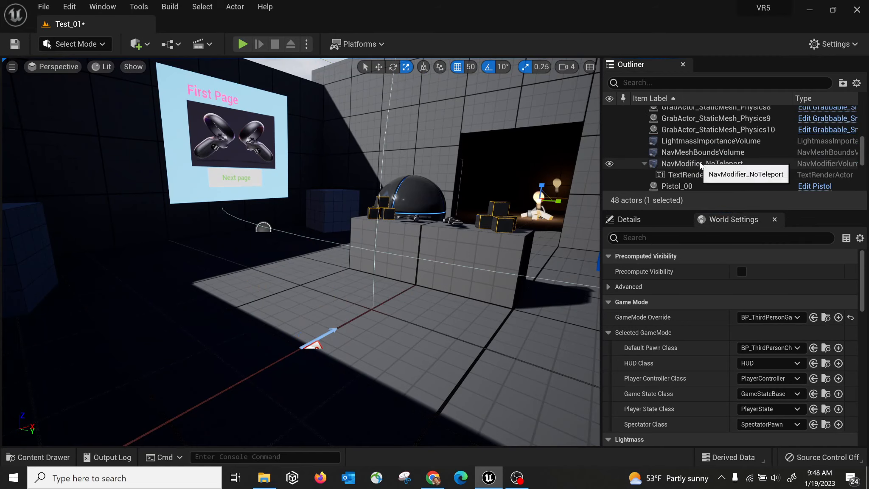
{"action": "left_click", "coordinate": [413, 197]}
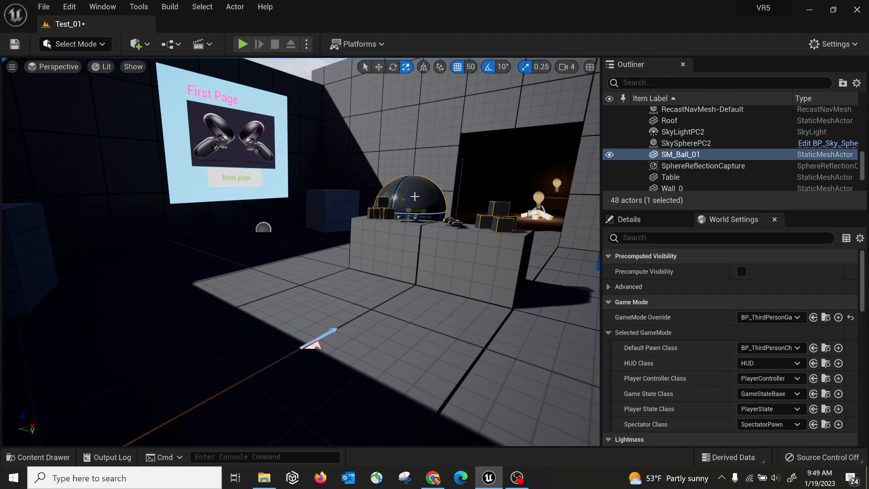
{"action": "right_click", "coordinate": [415, 196]}
{"action": "left_click", "coordinate": [454, 197]}
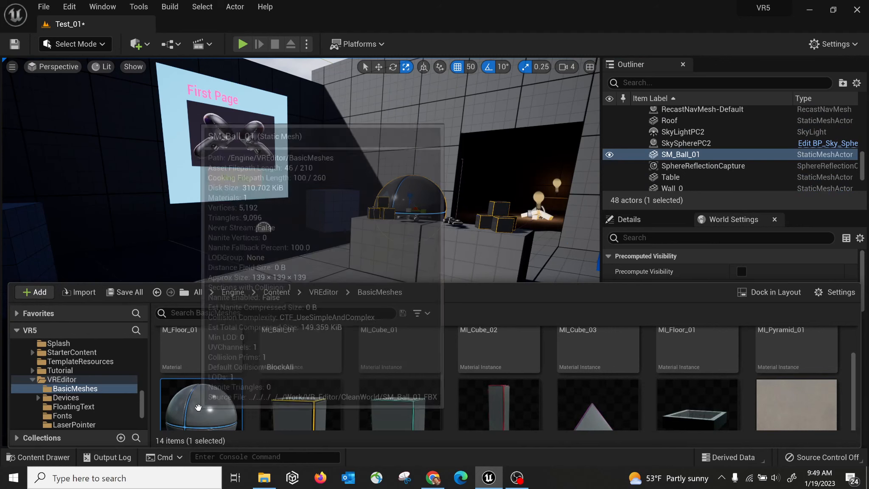
Open SM_Ball_01 in the mesh editor and look through its view mode and display options.
{"action": "double_click", "coordinate": [204, 409]}
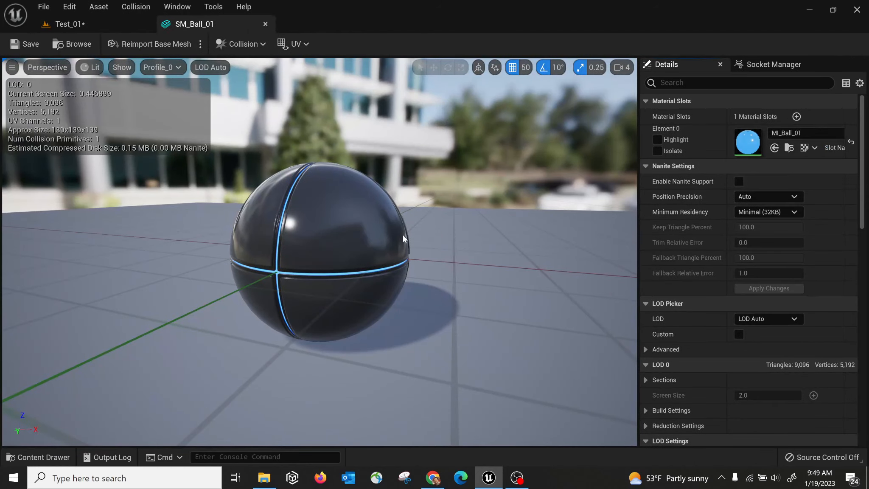
{"action": "mouse_move", "coordinate": [391, 222]}
{"action": "left_mouse_down"}
{"action": "mouse_move", "coordinate": [394, 187]}
{"action": "mouse_move", "coordinate": [391, 210]}
{"action": "left_mouse_up"}
{"action": "mouse_move", "coordinate": [423, 192]}
{"action": "right_mouse_down"}
{"action": "mouse_move", "coordinate": [401, 187]}
{"action": "mouse_move", "coordinate": [414, 202]}
{"action": "mouse_move", "coordinate": [421, 183]}
{"action": "right_mouse_up"}
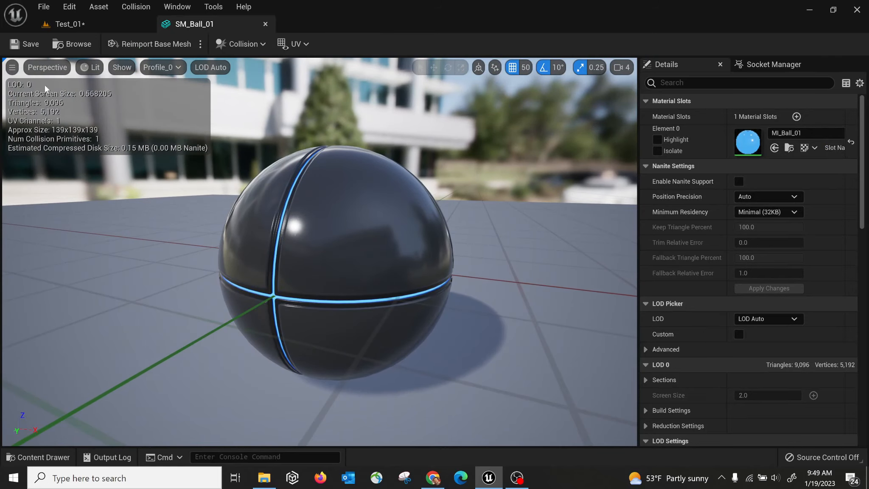
{"action": "left_click", "coordinate": [88, 68]}
{"action": "left_click", "coordinate": [31, 72]}
{"action": "left_click", "coordinate": [122, 67]}
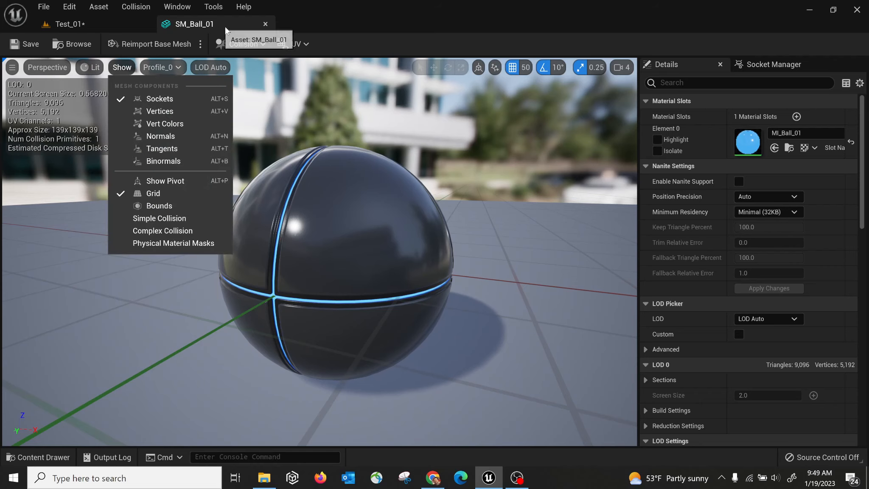
Float and re-dock the SM_Ball_01 editor, then close it and return to Test_01.
{"action": "left_click_drag", "start_coordinate": [225, 30], "coordinate": [361, 182]}
{"action": "left_click_drag", "start_coordinate": [629, 185], "coordinate": [575, 114]}
{"action": "left_click_drag", "start_coordinate": [354, 106], "coordinate": [147, 28]}
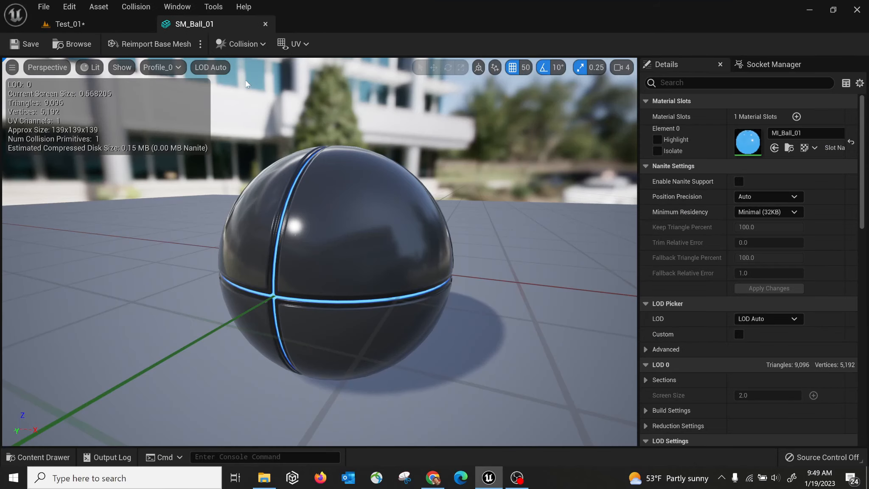
{"action": "left_click", "coordinate": [114, 24]}
{"action": "left_click", "coordinate": [200, 25]}
{"action": "left_click", "coordinate": [266, 26]}
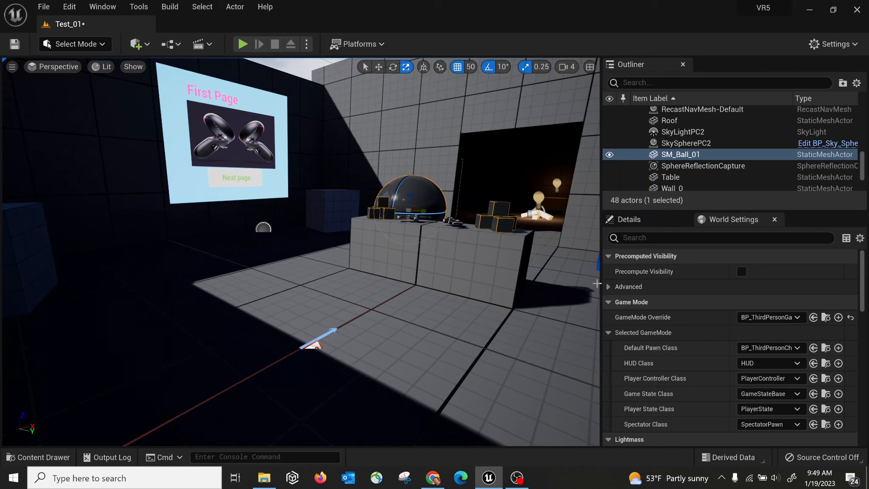
Set the level's GameMode Override to BP_FirstPersonGameMode and start a Play-In-Editor session.
{"action": "right_click_drag", "start_coordinate": [395, 253], "coordinate": [365, 242]}
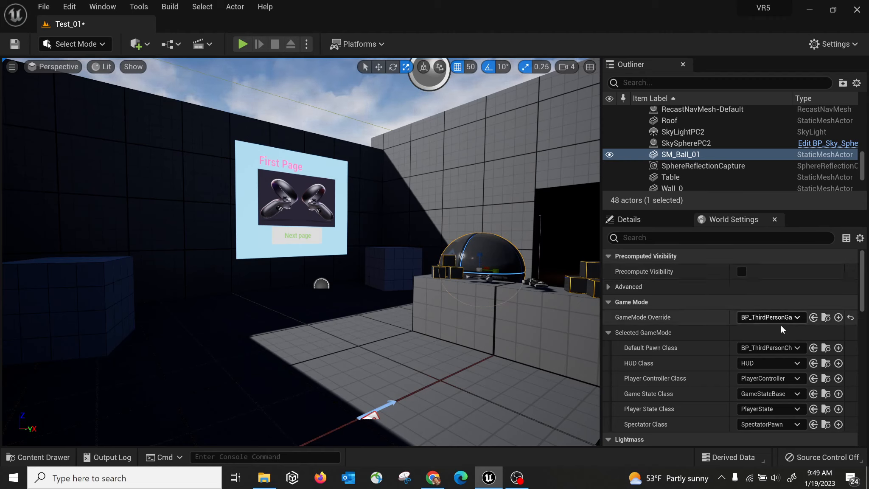
{"action": "left_click", "coordinate": [763, 348]}
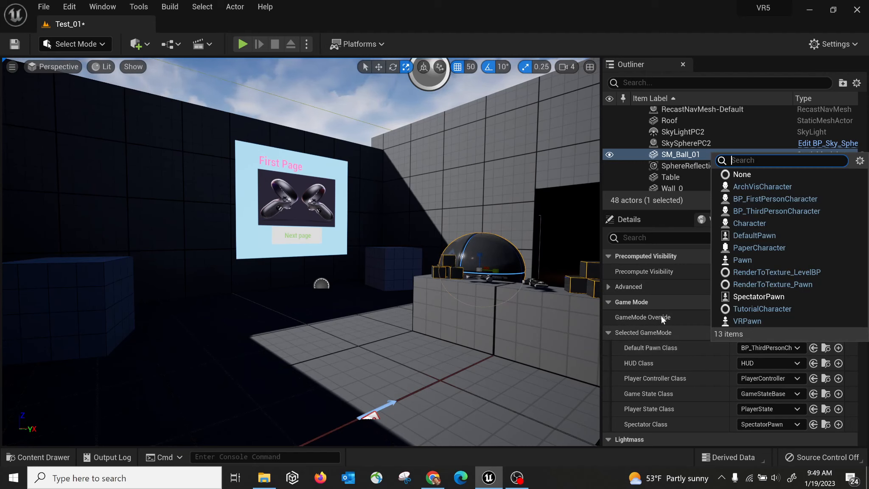
{"action": "right_click", "coordinate": [454, 202]}
{"action": "left_click", "coordinate": [802, 321]}
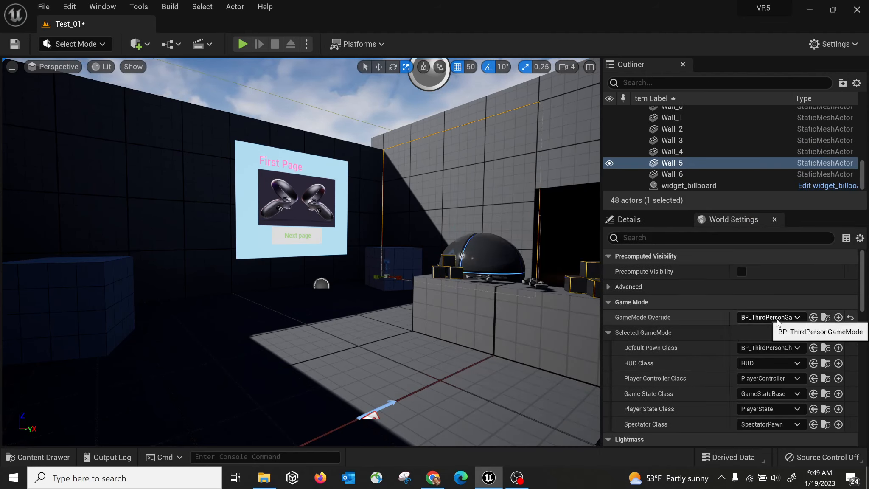
{"action": "left_click", "coordinate": [800, 320]}
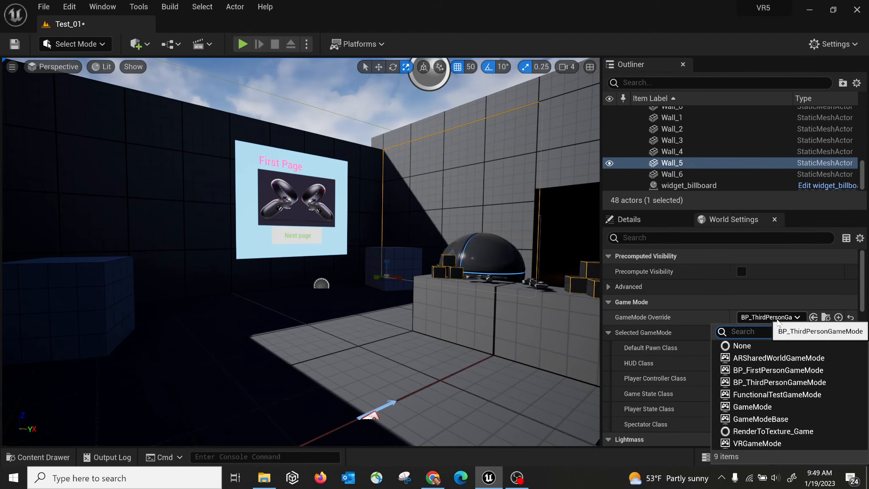
{"action": "left_click", "coordinate": [752, 371]}
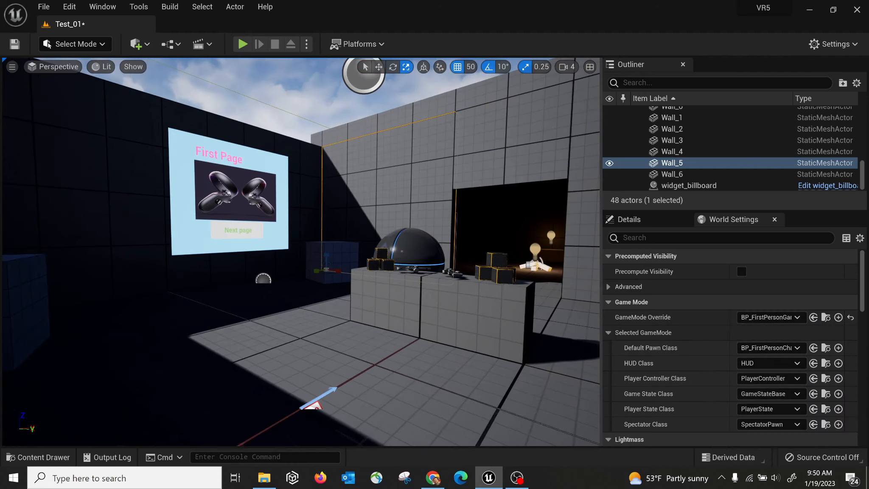
{"action": "left_click", "coordinate": [242, 44]}
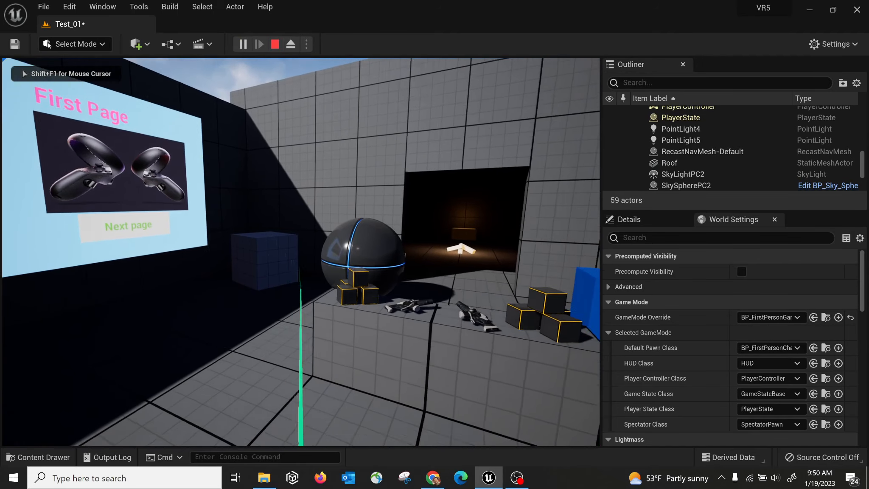
Stop the first-person play session and return to the editor's Window menu.
{"action": "key", "text": "Escape"}
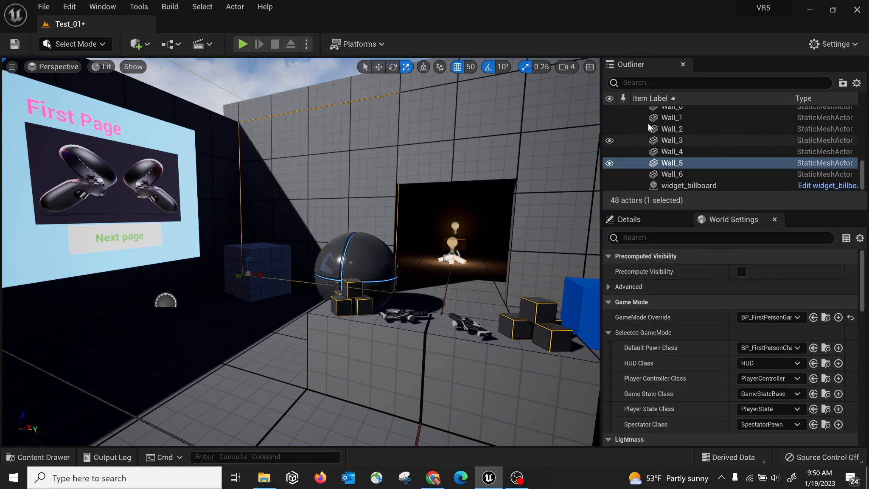
{"action": "left_click", "coordinate": [101, 7]}
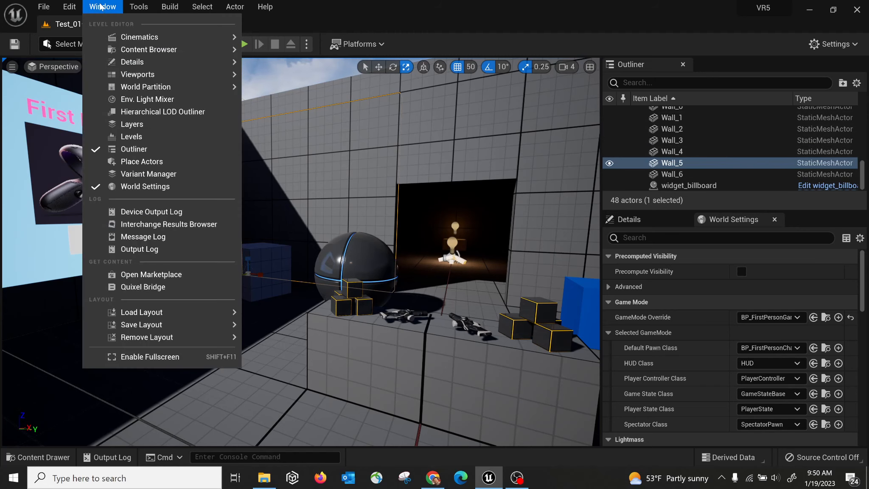
Confirm in the Levels panel that only the Persistent Level exists, then close it.
{"action": "left_click", "coordinate": [147, 138]}
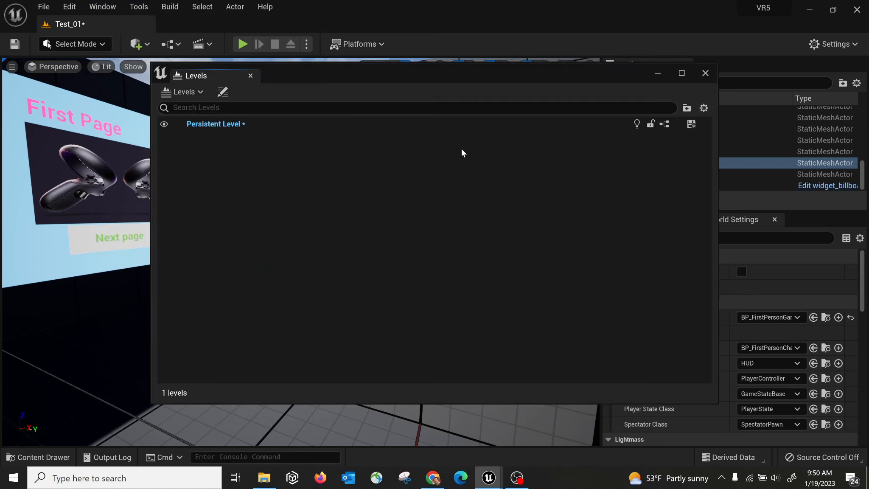
{"action": "left_click", "coordinate": [208, 126]}
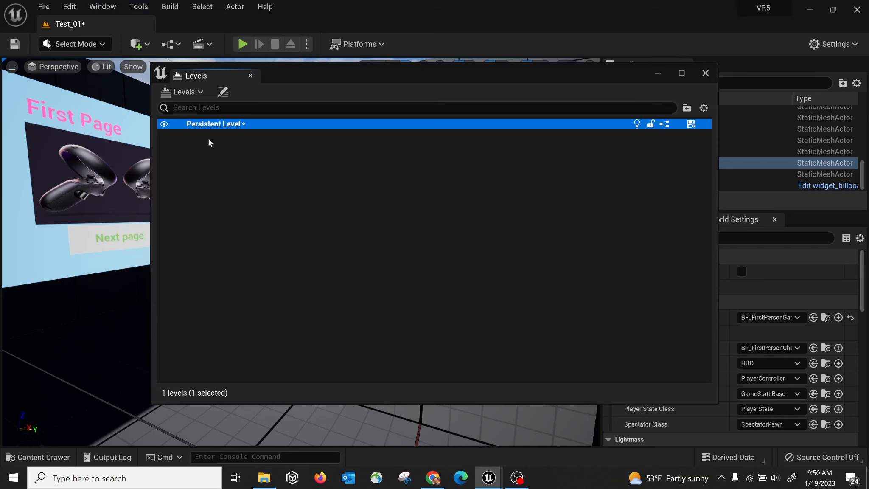
{"action": "left_click", "coordinate": [706, 73]}
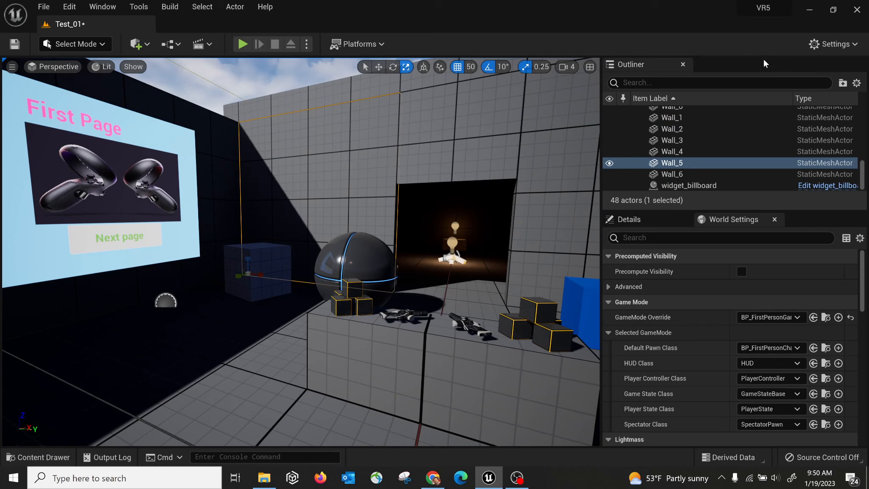
{"action": "left_click", "coordinate": [846, 48]}
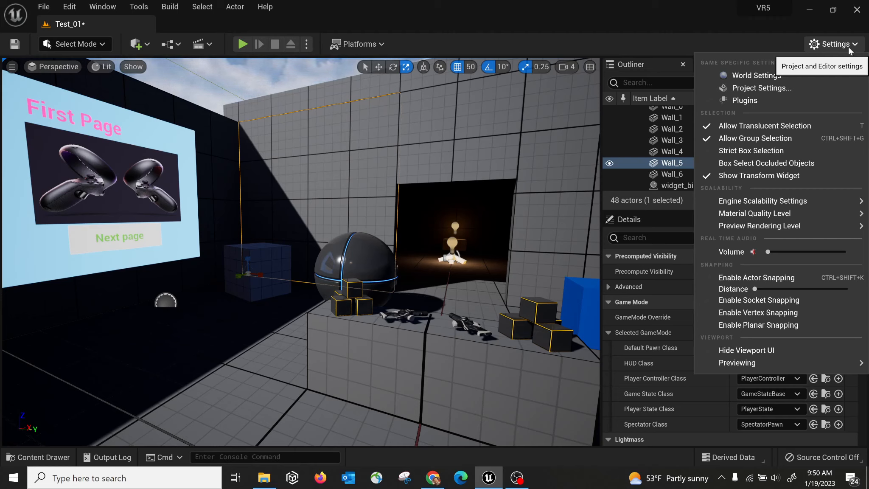
Review Engine Scalability (all Epic) and Material Quality Level (High) in the Settings menu.
{"action": "mouse_move", "coordinate": [792, 203]}
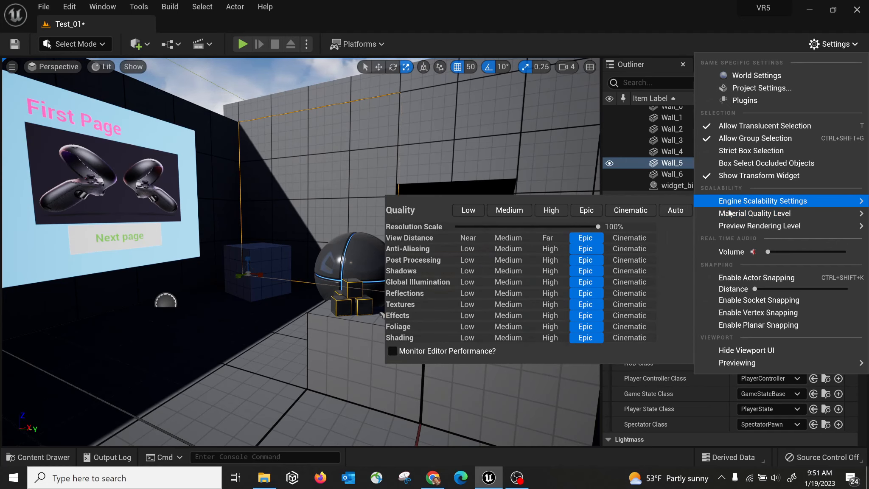
{"action": "mouse_move", "coordinate": [727, 217]}
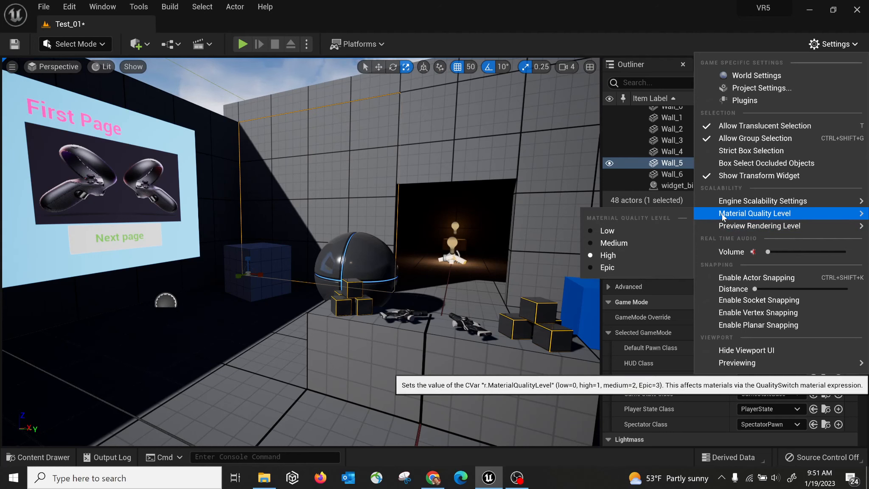
{"action": "left_click", "coordinate": [12, 68]}
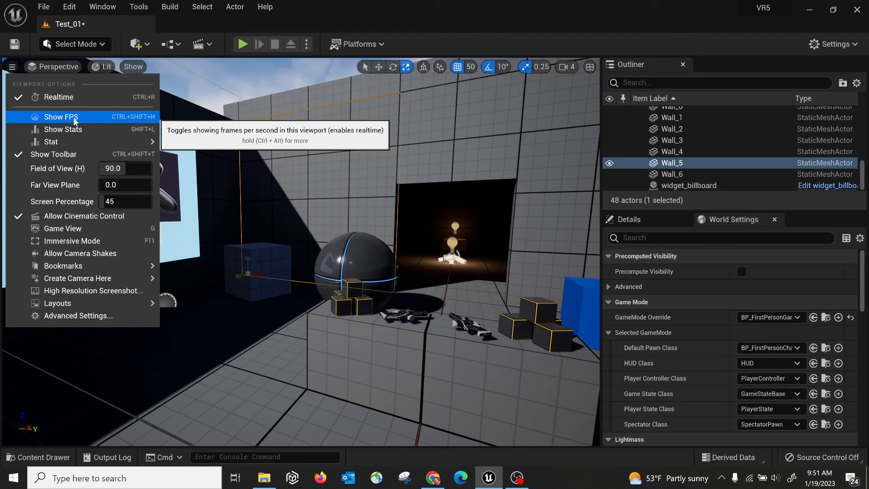
Turn on the viewport FPS counter and orbit around the room, holding about 60 FPS.
{"action": "left_click", "coordinate": [50, 119]}
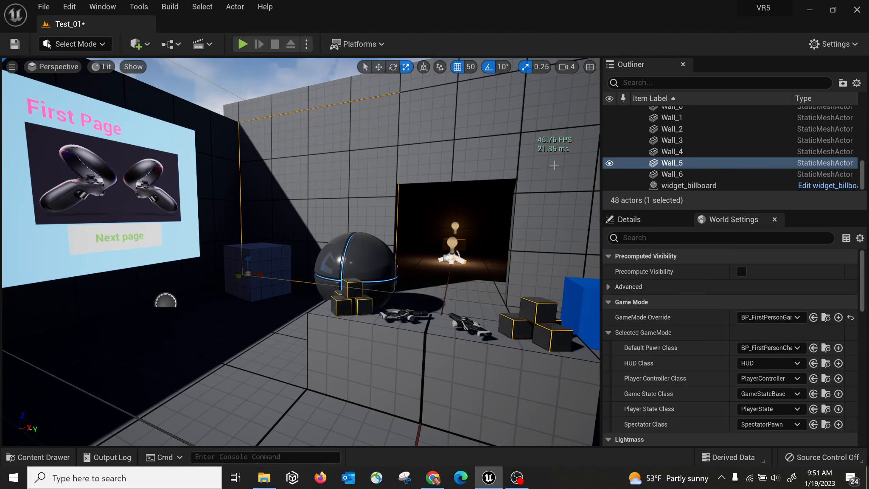
{"action": "mouse_move", "coordinate": [541, 185]}
{"action": "right_mouse_down"}
{"action": "mouse_move", "coordinate": [549, 181]}
{"action": "mouse_move", "coordinate": [541, 185]}
{"action": "right_mouse_up"}
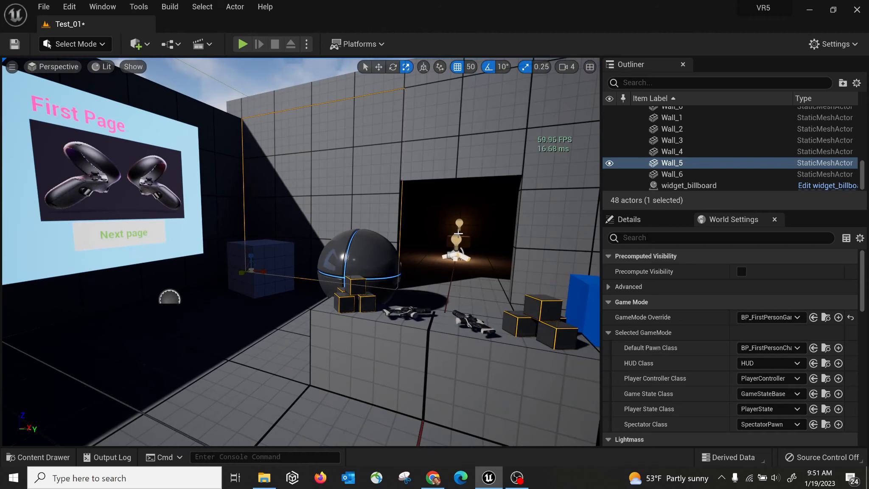
{"action": "right_click_drag", "start_coordinate": [416, 248], "coordinate": [496, 242]}
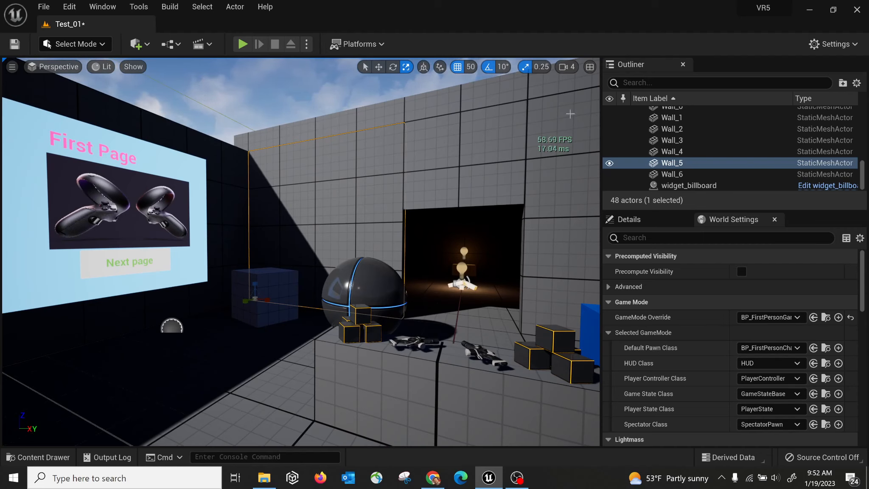
{"action": "right_click_drag", "start_coordinate": [493, 185], "coordinate": [554, 169]}
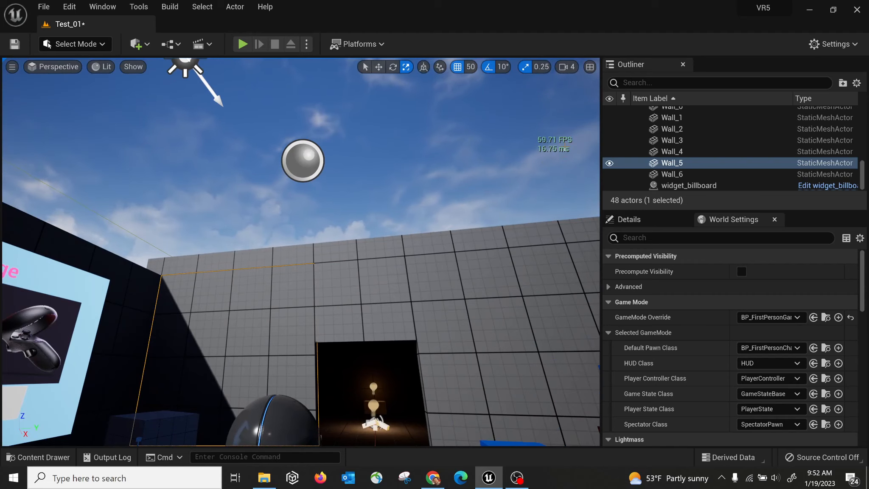
Switch the viewport view mode from Lit to Unlit and look up toward the sky.
{"action": "right_click_drag", "start_coordinate": [479, 204], "coordinate": [467, 264]}
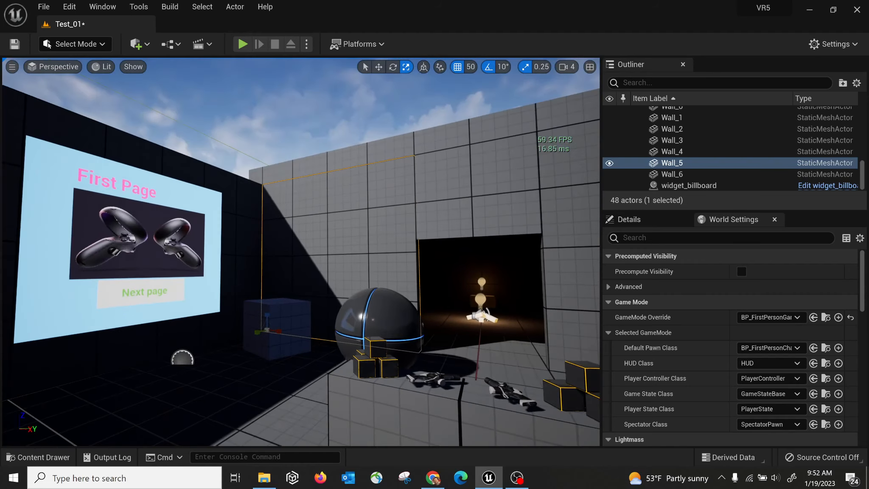
{"action": "left_click", "coordinate": [105, 67]}
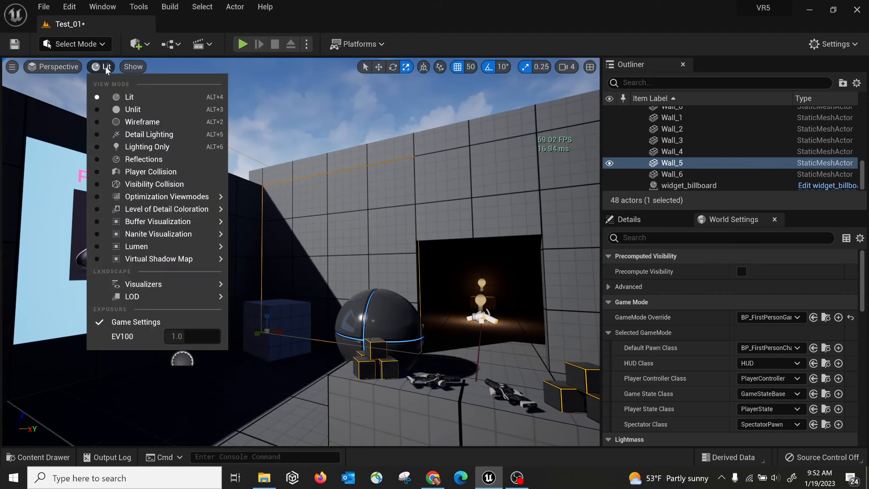
{"action": "left_click", "coordinate": [134, 111]}
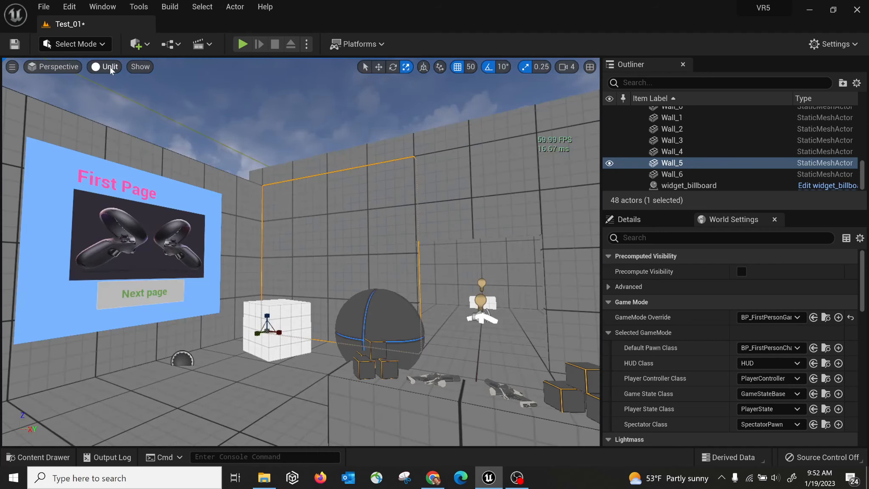
{"action": "right_click_drag", "start_coordinate": [540, 166], "coordinate": [573, 123]}
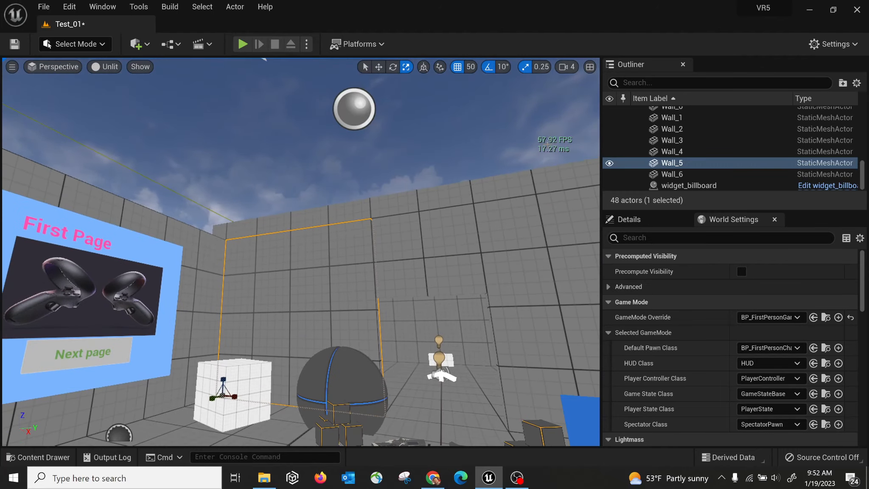
{"action": "left_click", "coordinate": [842, 45]}
Look over the Settings menu's World Settings, Project Settings and Plugins entries, tilting the view toward the boxes.
{"action": "mouse_move", "coordinate": [780, 201]}
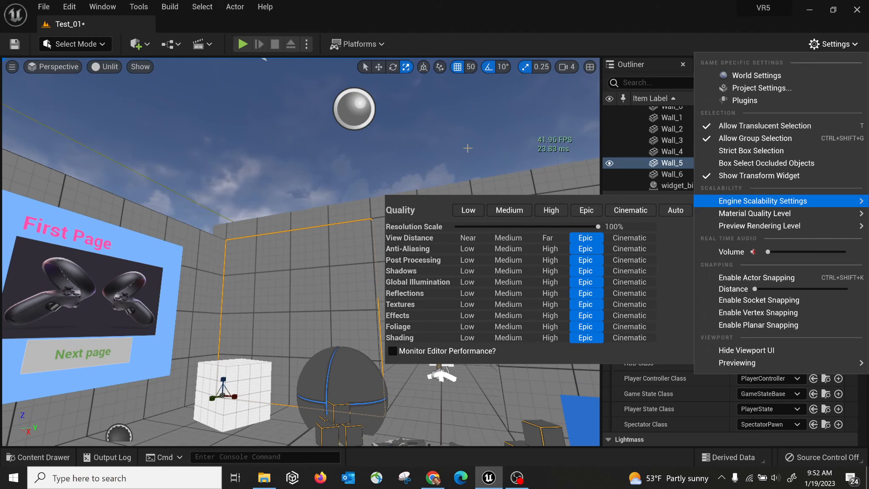
{"action": "right_click_drag", "start_coordinate": [465, 147], "coordinate": [505, 151]}
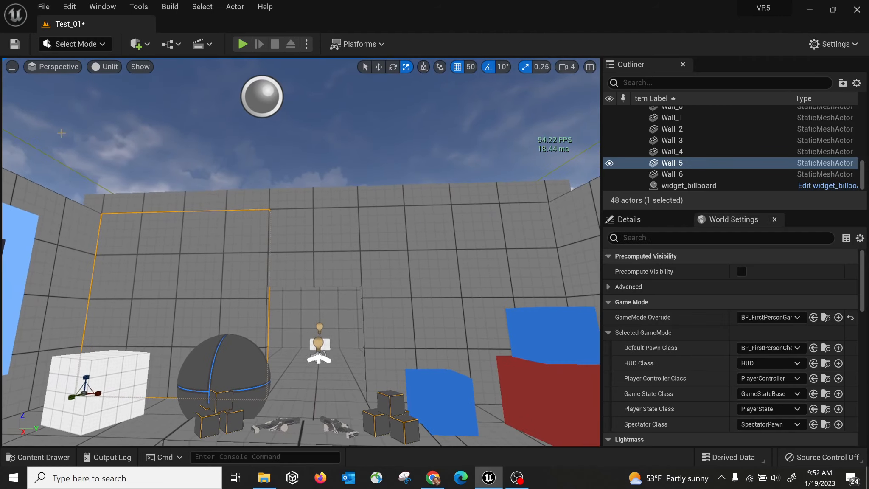
{"action": "right_click_drag", "start_coordinate": [397, 198], "coordinate": [404, 224]}
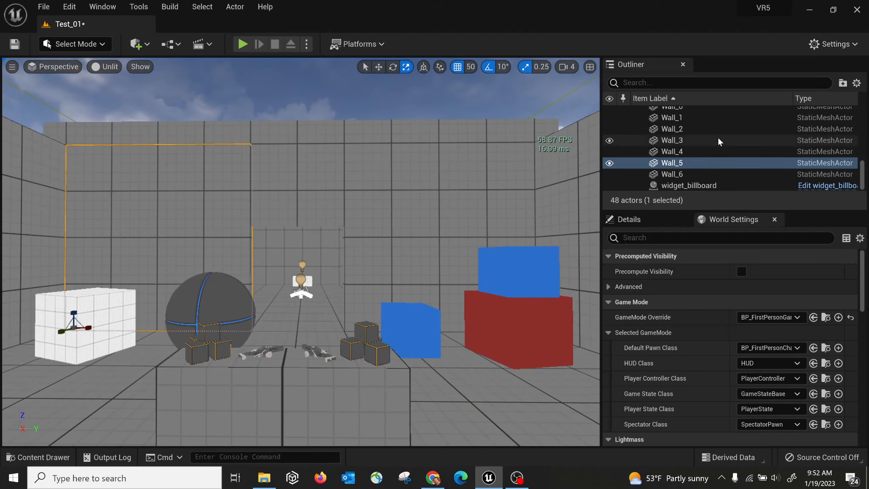
{"action": "left_click", "coordinate": [846, 44]}
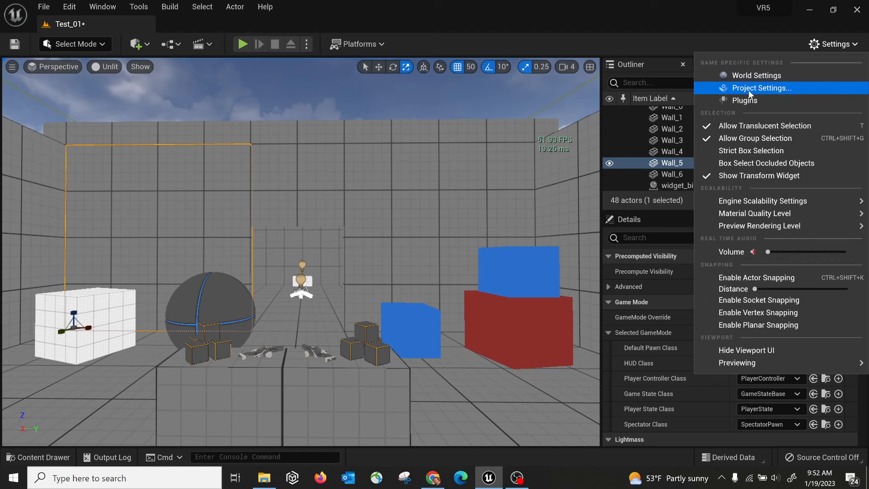
Open Project Settings and review the Description and Maps & Modes pages.
{"action": "left_click", "coordinate": [758, 88]}
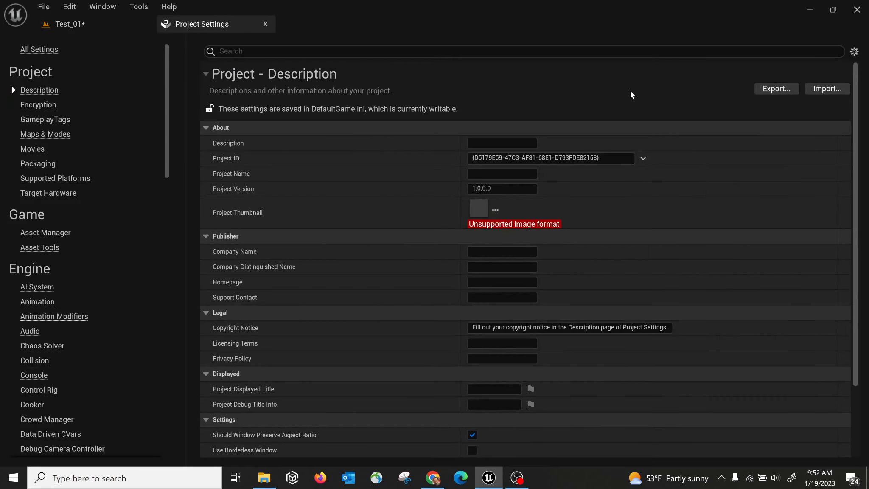
{"action": "mouse_move", "coordinate": [170, 64]}
{"action": "left_mouse_down"}
{"action": "mouse_move", "coordinate": [178, 318]}
{"action": "mouse_move", "coordinate": [169, 261]}
{"action": "mouse_move", "coordinate": [179, 75]}
{"action": "mouse_move", "coordinate": [197, 295]}
{"action": "mouse_move", "coordinate": [166, 262]}
{"action": "mouse_move", "coordinate": [175, 57]}
{"action": "left_mouse_up"}
{"action": "scroll", "coordinate": [92, 257], "scroll_direction": "up", "scroll_amount": 3}
{"action": "left_click", "coordinate": [36, 134]}
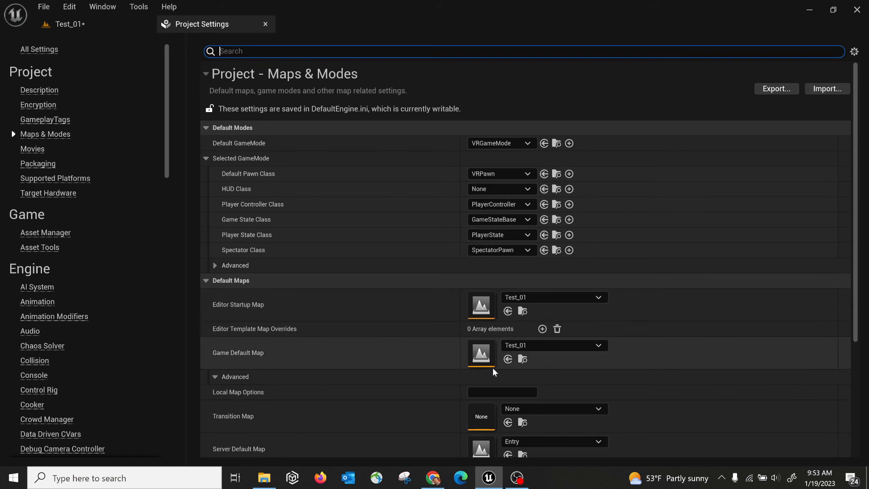
{"action": "scroll", "coordinate": [496, 365], "scroll_direction": "down", "scroll_amount": 2}
{"action": "scroll", "coordinate": [85, 297], "scroll_direction": "down", "scroll_amount": 4}
Review the Input binding settings page.
{"action": "left_click", "coordinate": [28, 359]}
{"action": "left_click_drag", "start_coordinate": [855, 74], "coordinate": [859, 233]}
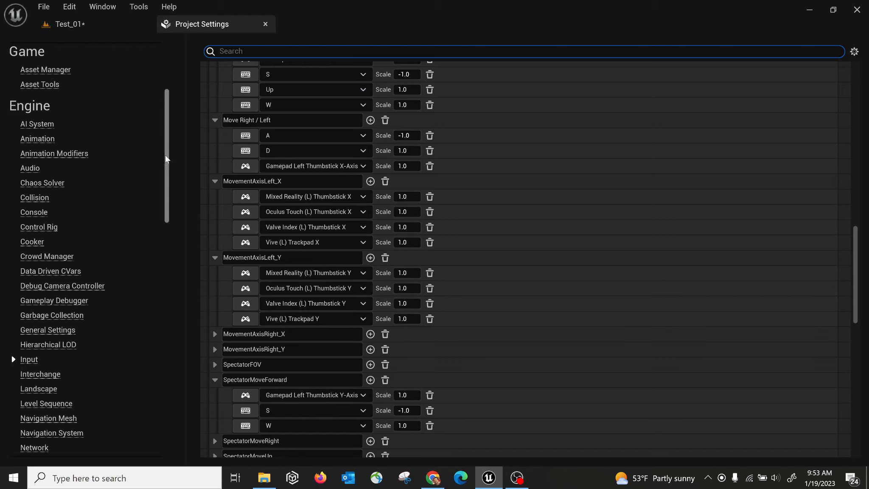
{"action": "scroll", "coordinate": [166, 190], "scroll_direction": "down", "scroll_amount": 3}
{"action": "mouse_move", "coordinate": [166, 189]}
{"action": "left_mouse_down"}
{"action": "mouse_move", "coordinate": [161, 283]}
{"action": "mouse_move", "coordinate": [172, 355]}
{"action": "mouse_move", "coordinate": [173, 131]}
{"action": "mouse_move", "coordinate": [173, 176]}
{"action": "left_mouse_up"}
Browse the Rendering settings page, then close Project Settings.
{"action": "left_click", "coordinate": [36, 399]}
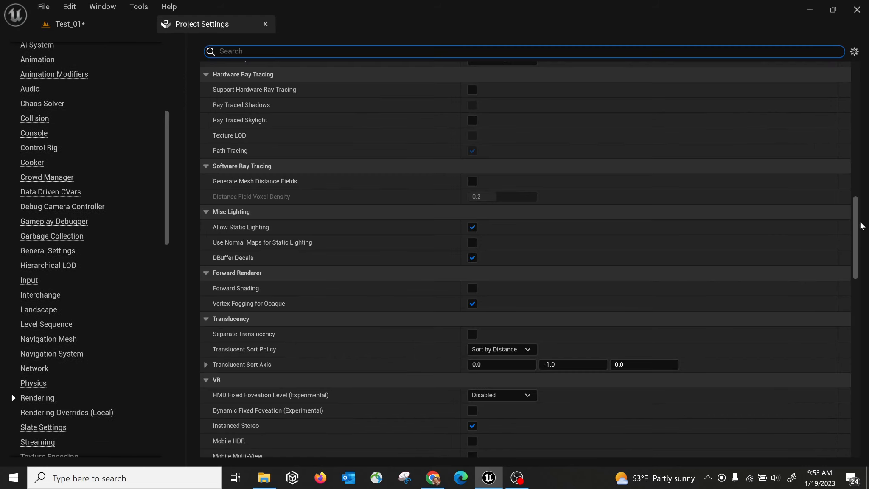
{"action": "left_click_drag", "start_coordinate": [855, 221], "coordinate": [839, 102]}
{"action": "scroll", "coordinate": [761, 104], "scroll_direction": "up", "scroll_amount": 3}
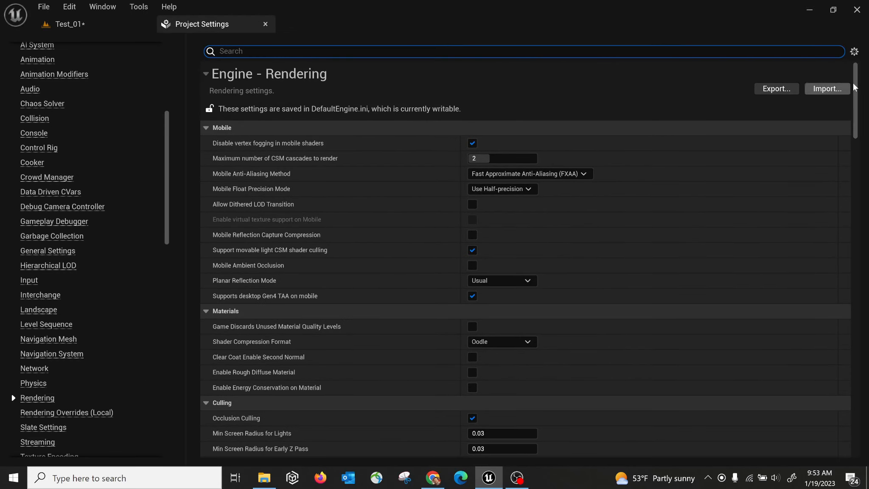
{"action": "scroll", "coordinate": [855, 89], "scroll_direction": "down", "scroll_amount": 3}
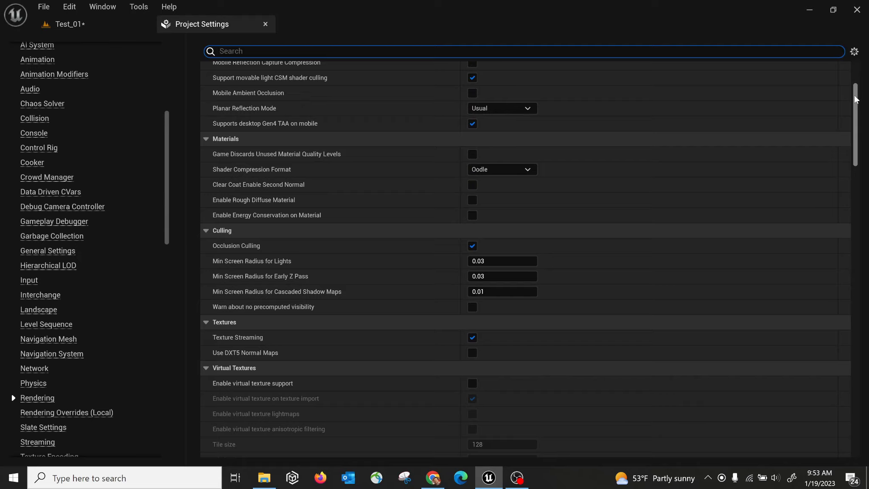
{"action": "mouse_move", "coordinate": [855, 99]}
{"action": "left_mouse_down"}
{"action": "mouse_move", "coordinate": [856, 199]}
{"action": "mouse_move", "coordinate": [855, 139]}
{"action": "left_mouse_up"}
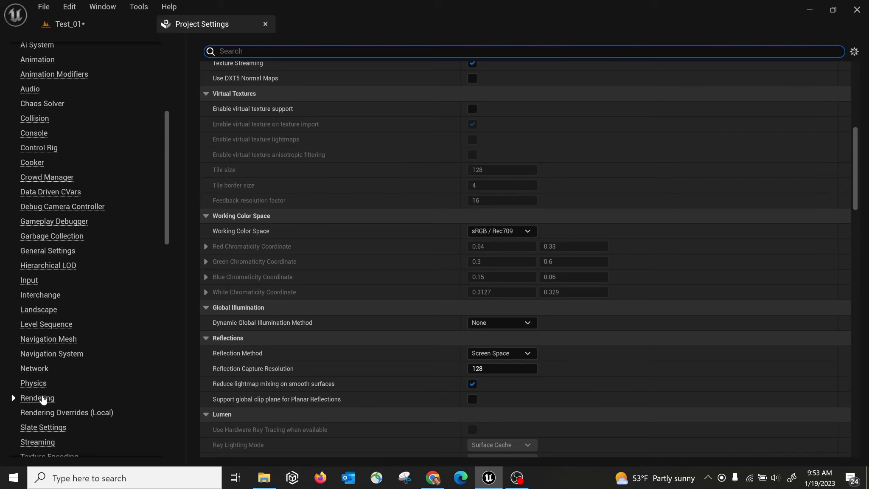
{"action": "left_click", "coordinate": [265, 25]}
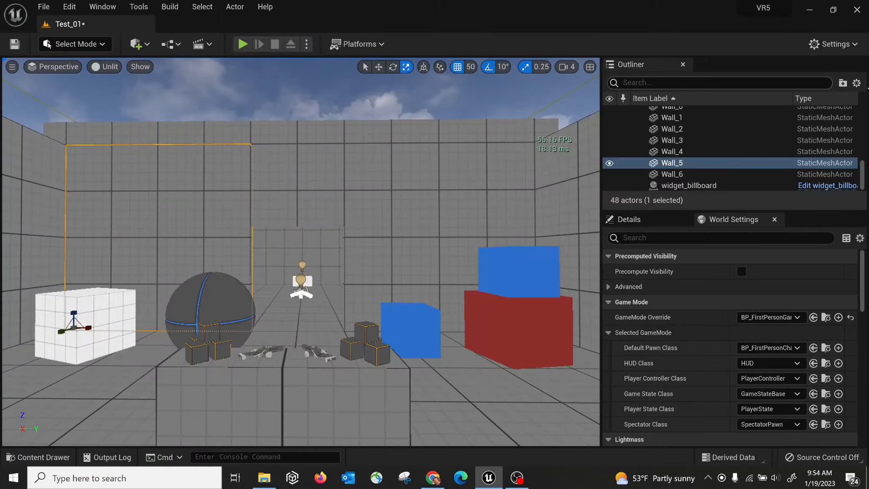
Open the Plugins browser and search for VR plugins.
{"action": "left_click", "coordinate": [835, 47]}
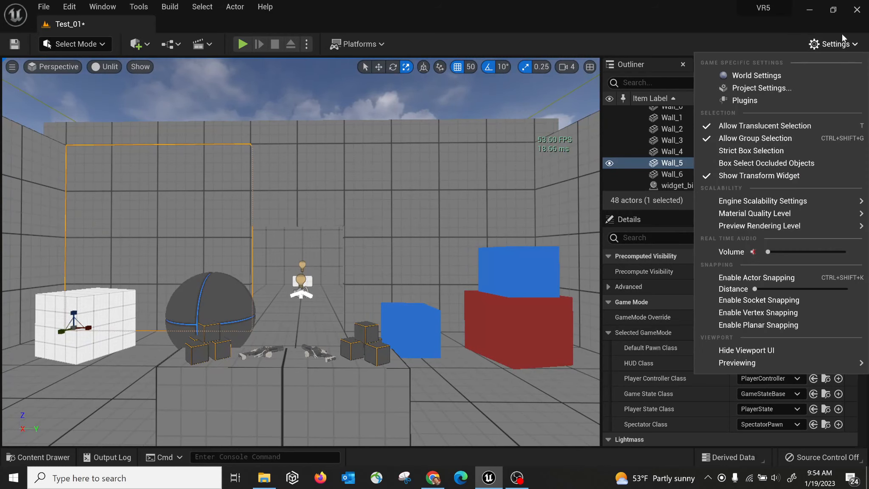
{"action": "left_click", "coordinate": [752, 103]}
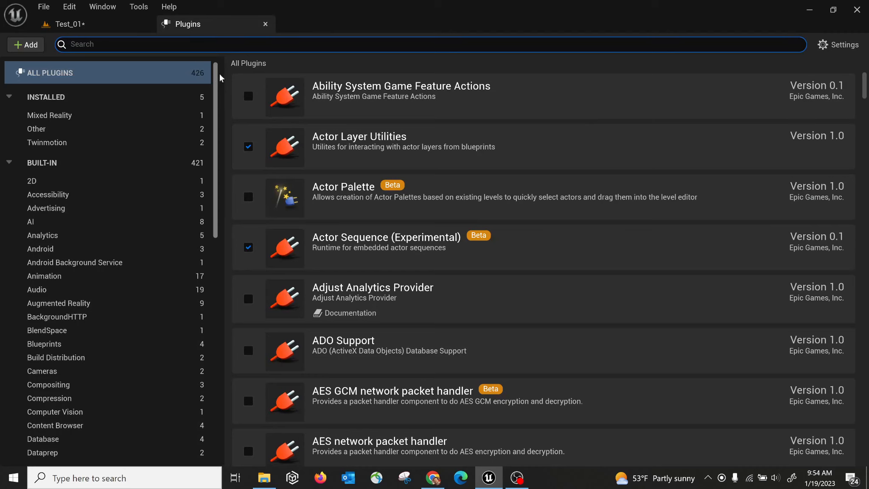
{"action": "mouse_move", "coordinate": [216, 78]}
{"action": "left_mouse_down"}
{"action": "mouse_move", "coordinate": [224, 149]}
{"action": "mouse_move", "coordinate": [215, 67]}
{"action": "left_mouse_up"}
{"action": "left_click", "coordinate": [184, 47]}
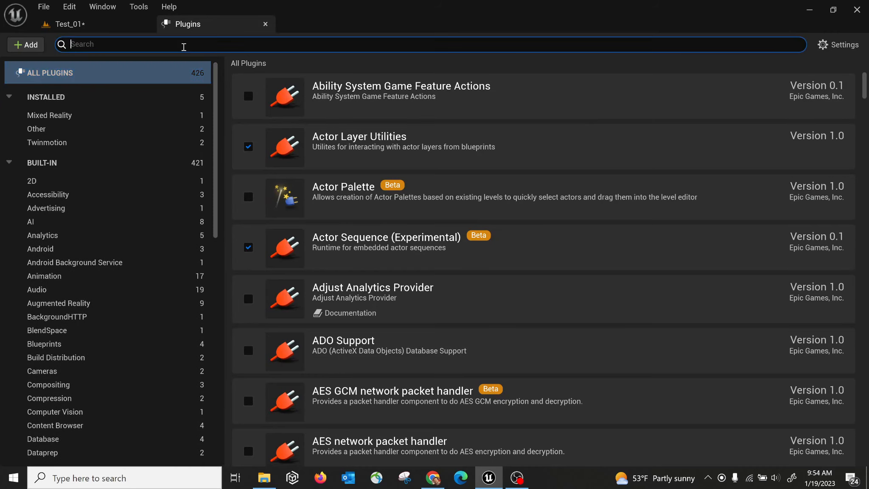
{"action": "type", "text": "VR"}
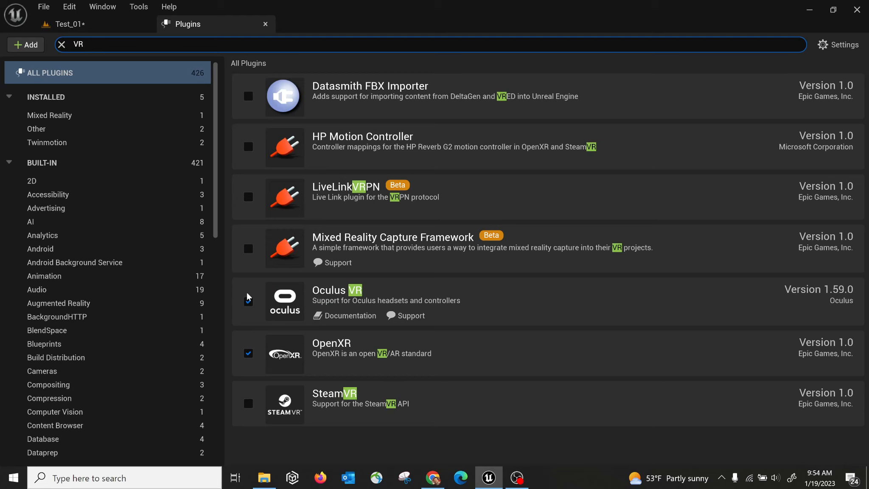
Search the plugins for 'datasmith' and then 'twin', then close the Plugins tab.
{"action": "left_click", "coordinate": [93, 43]}
{"action": "type", "text": "datasmit"}
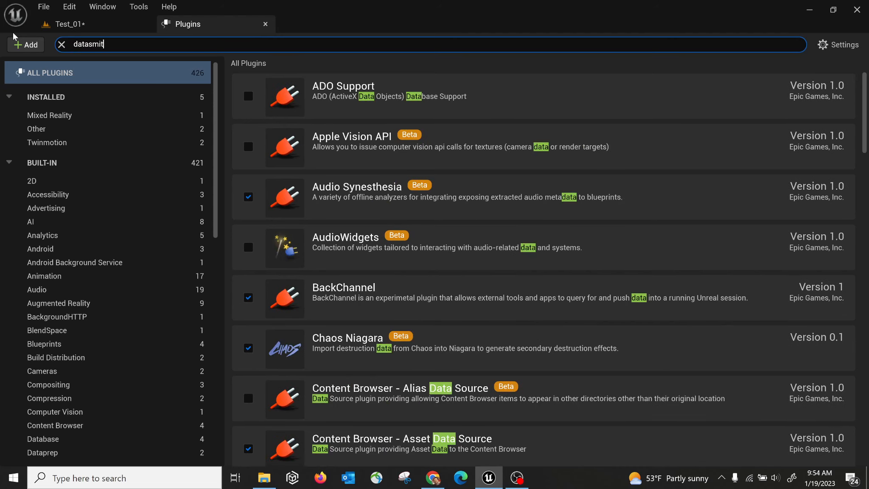
{"action": "type", "text": "h"}
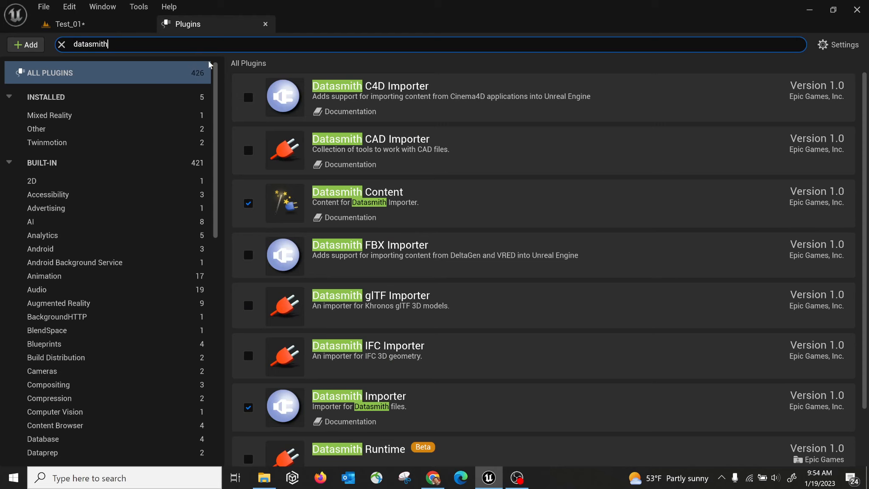
{"action": "scroll", "coordinate": [390, 381], "scroll_direction": "down", "scroll_amount": 3}
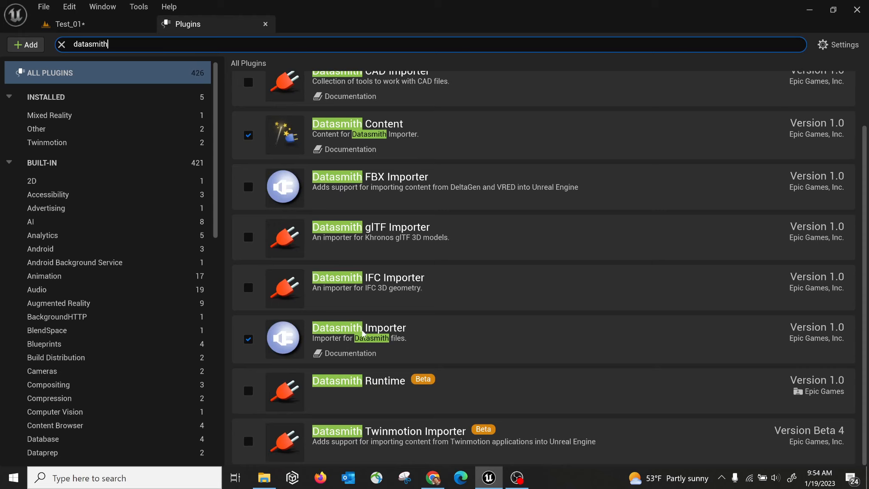
{"action": "left_click_drag", "start_coordinate": [120, 42], "coordinate": [1, 48]}
{"action": "type", "text": "twin"}
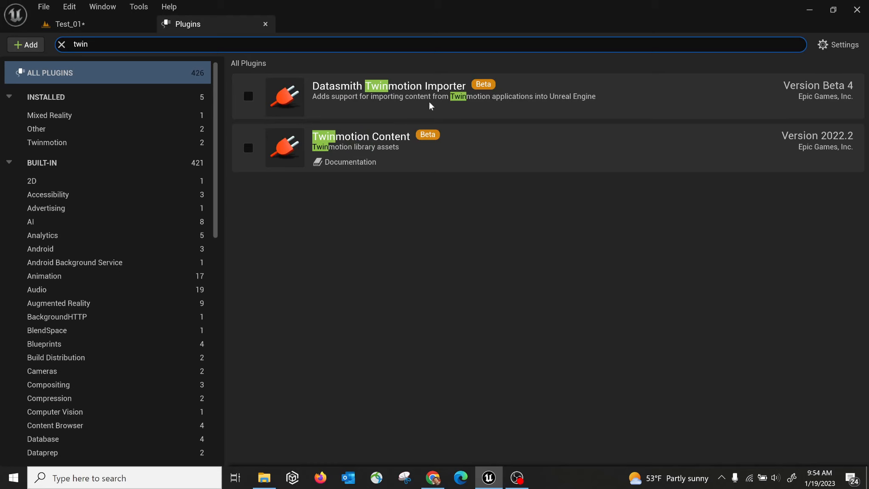
{"action": "left_click", "coordinate": [266, 24]}
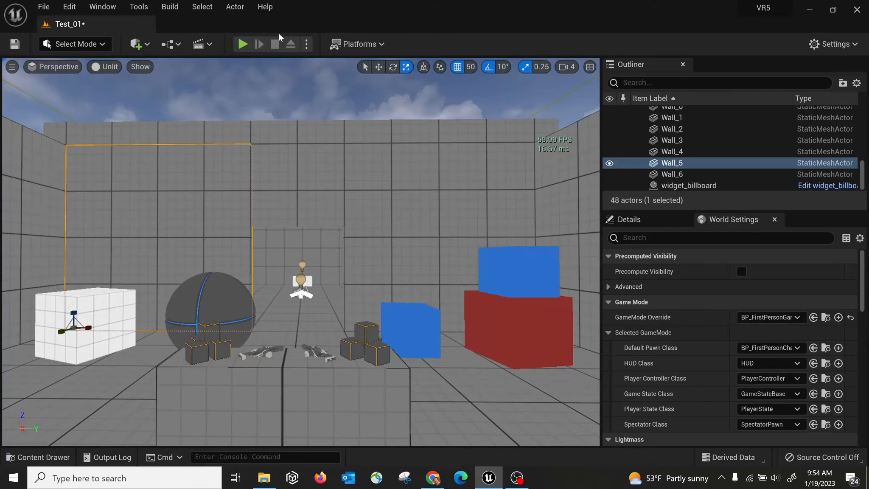
Close and reopen the World Settings panel through the Settings menu.
{"action": "left_click", "coordinate": [835, 44]}
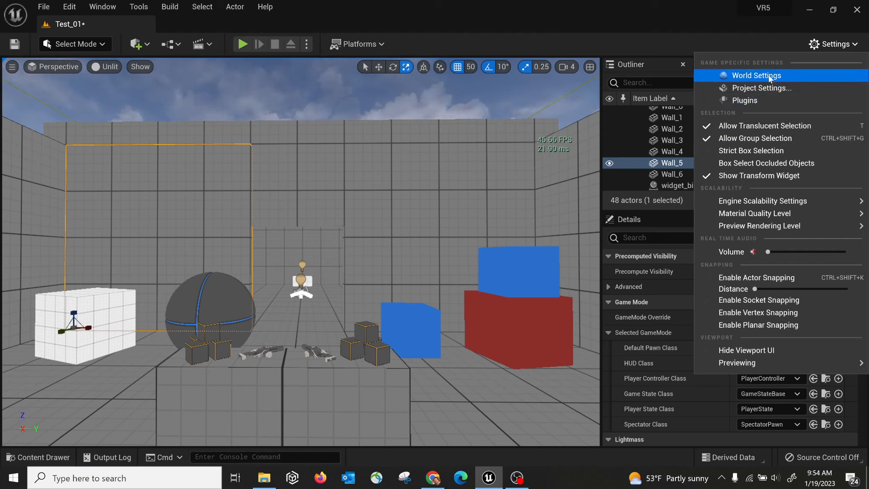
{"action": "left_click", "coordinate": [586, 39]}
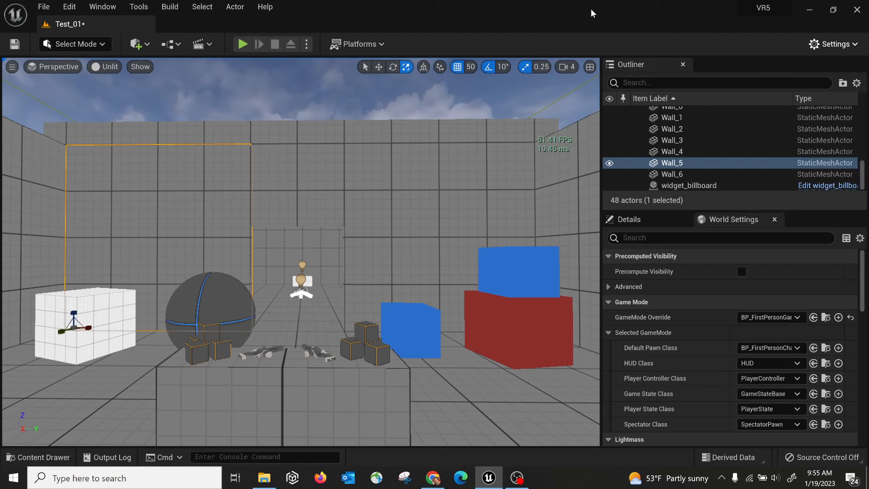
{"action": "left_click", "coordinate": [776, 218]}
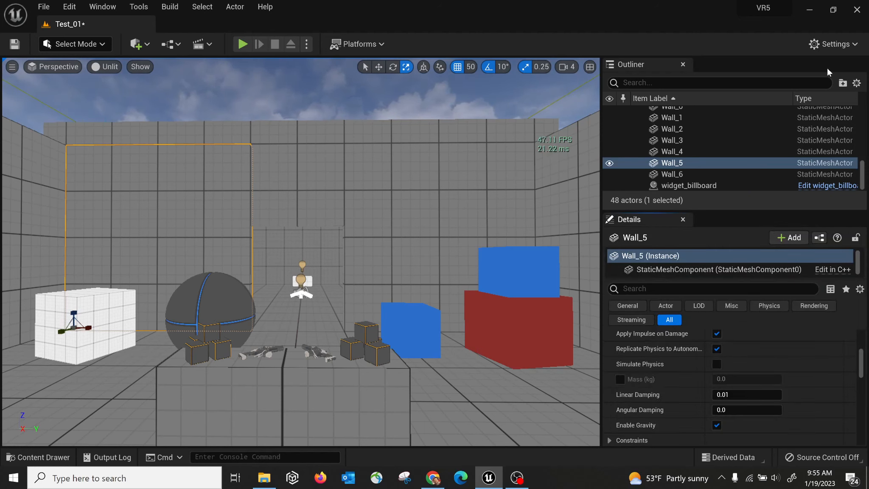
{"action": "left_click", "coordinate": [834, 45]}
{"action": "left_click", "coordinate": [758, 76]}
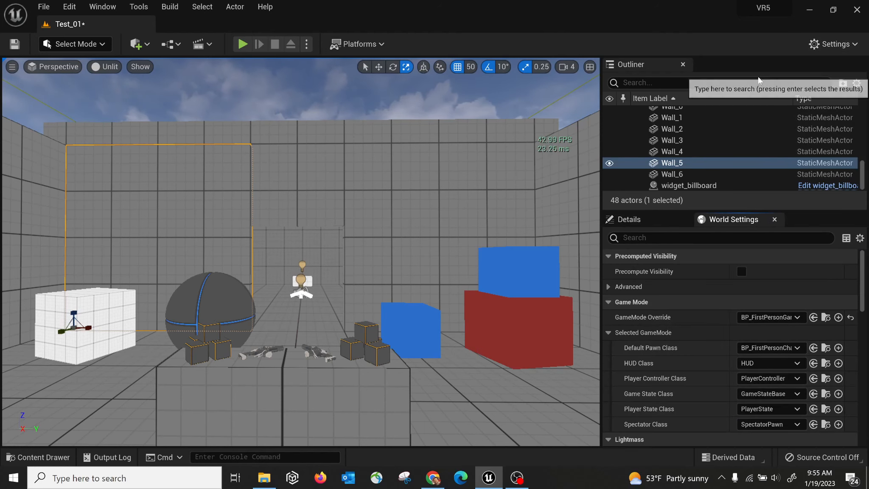
Orbit the view left and down to bring the First Page billboard into view.
{"action": "left_click", "coordinate": [841, 46]}
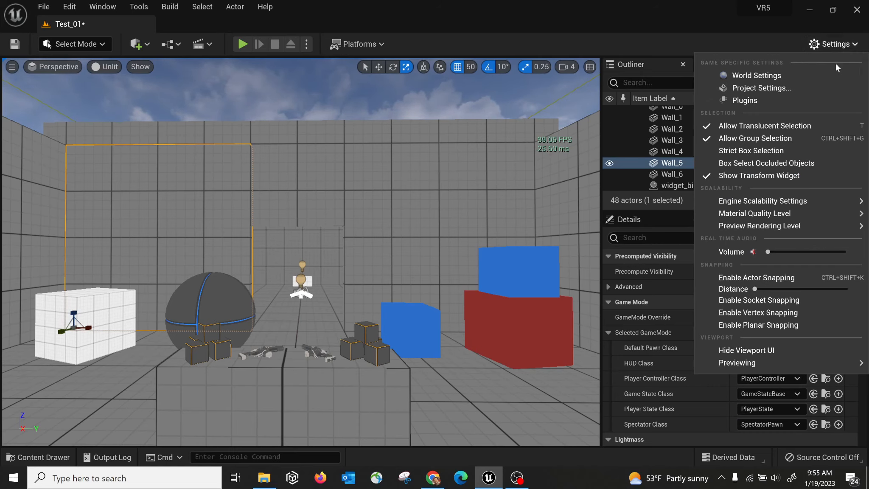
{"action": "right_click_drag", "start_coordinate": [382, 262], "coordinate": [349, 274]}
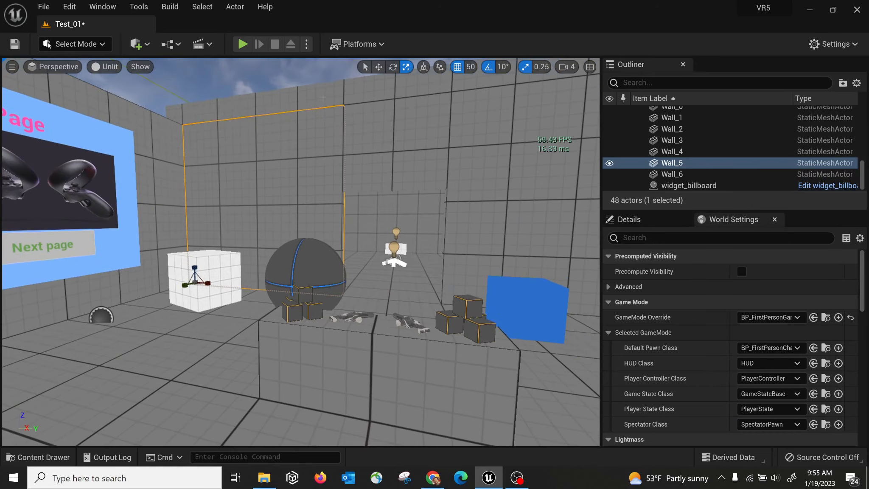
{"action": "left_click", "coordinate": [307, 44]}
{"action": "right_click_drag", "start_coordinate": [232, 222], "coordinate": [185, 197]}
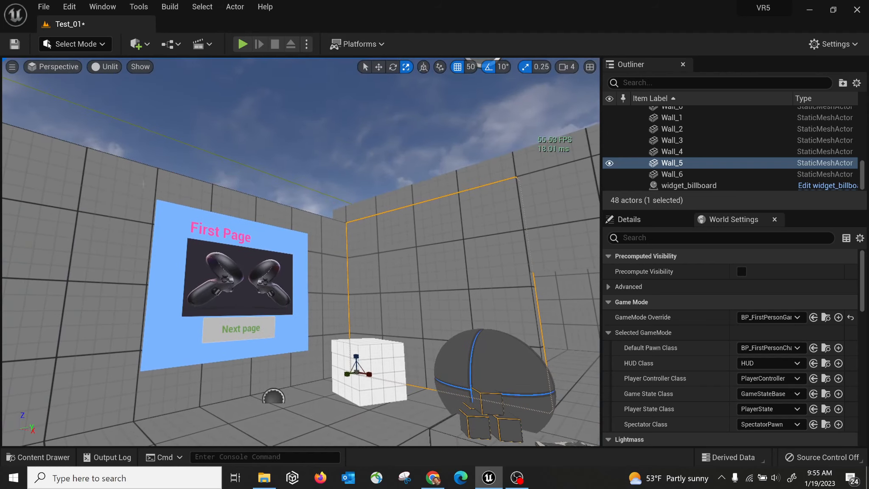
{"action": "right_click_drag", "start_coordinate": [275, 154], "coordinate": [254, 189]}
{"action": "right_click_drag", "start_coordinate": [157, 254], "coordinate": [149, 216]}
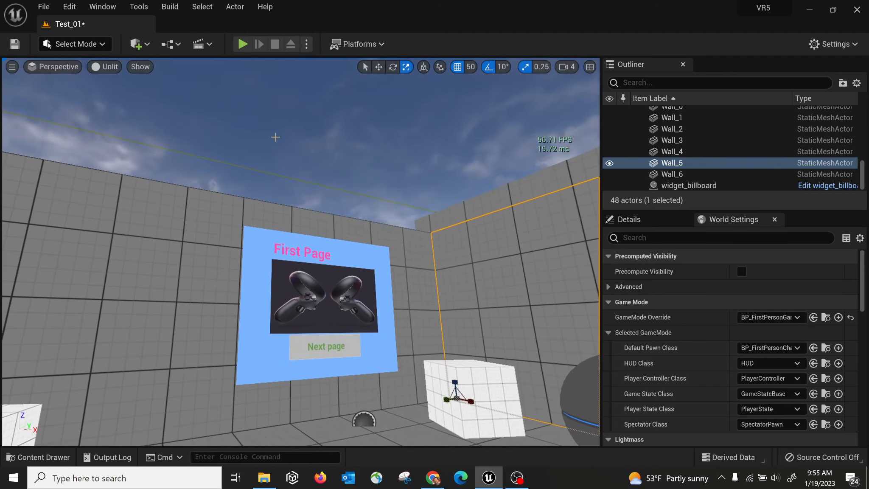
{"action": "left_click", "coordinate": [146, 46]}
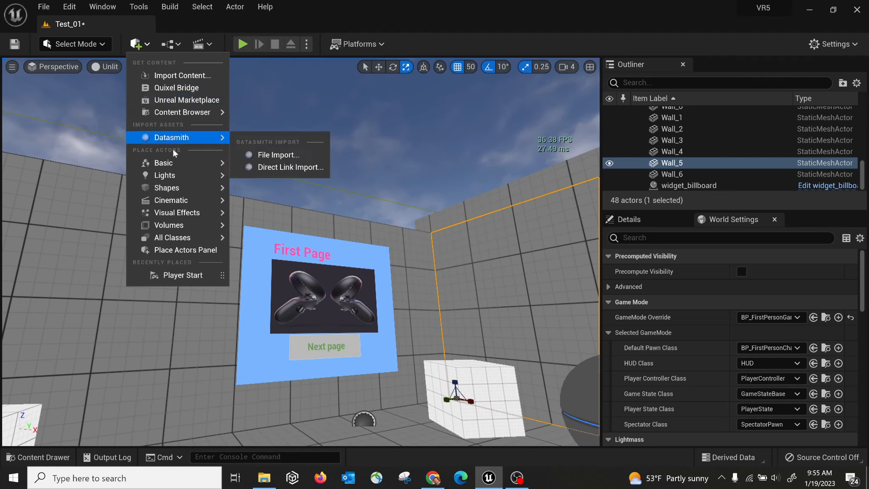
Reveal the Datasmith File Import and Direct Link Import options in the Quick Add menu.
{"action": "mouse_move", "coordinate": [176, 177]}
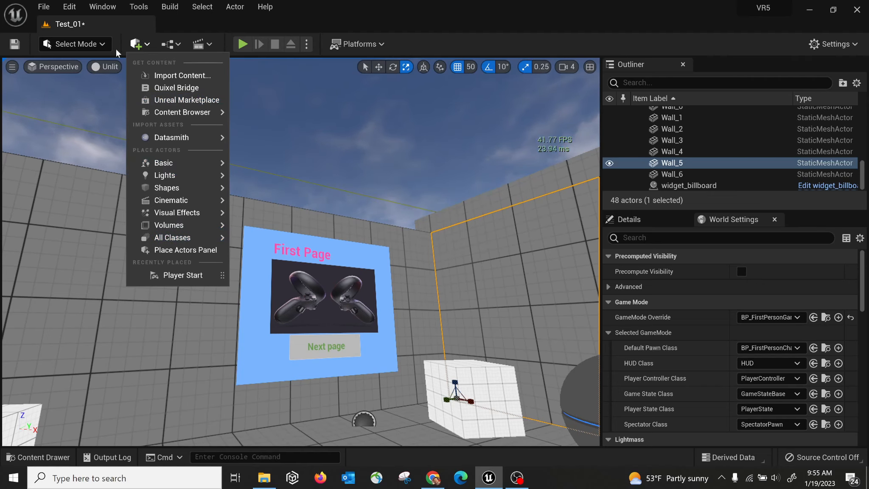